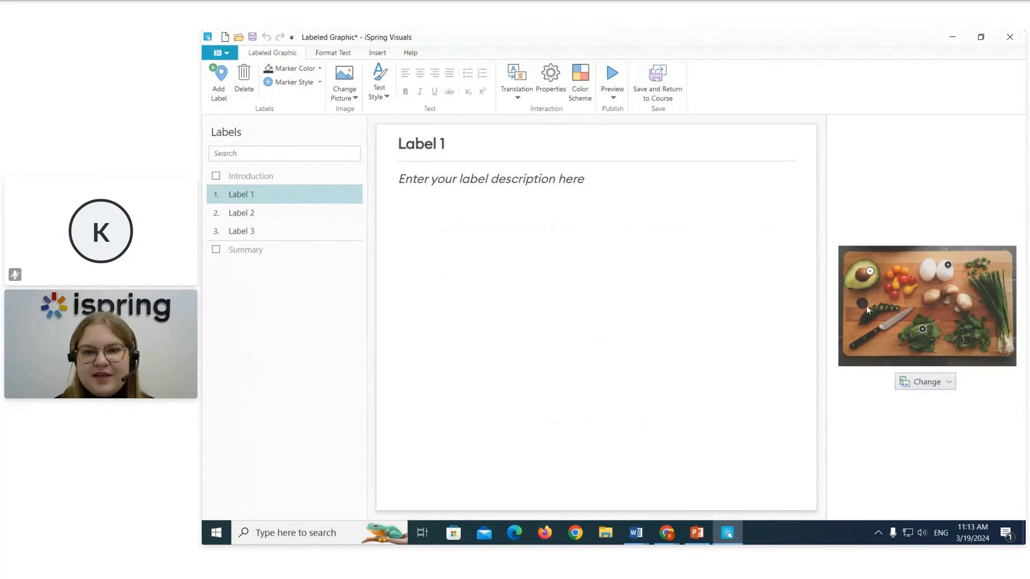
# Replace the graphic's picture with image 1 from Desktop > Diversity and Inclusion_1 > Diversity and Inclusion
pyautogui.click(931, 389)
pyautogui.click(937, 405)
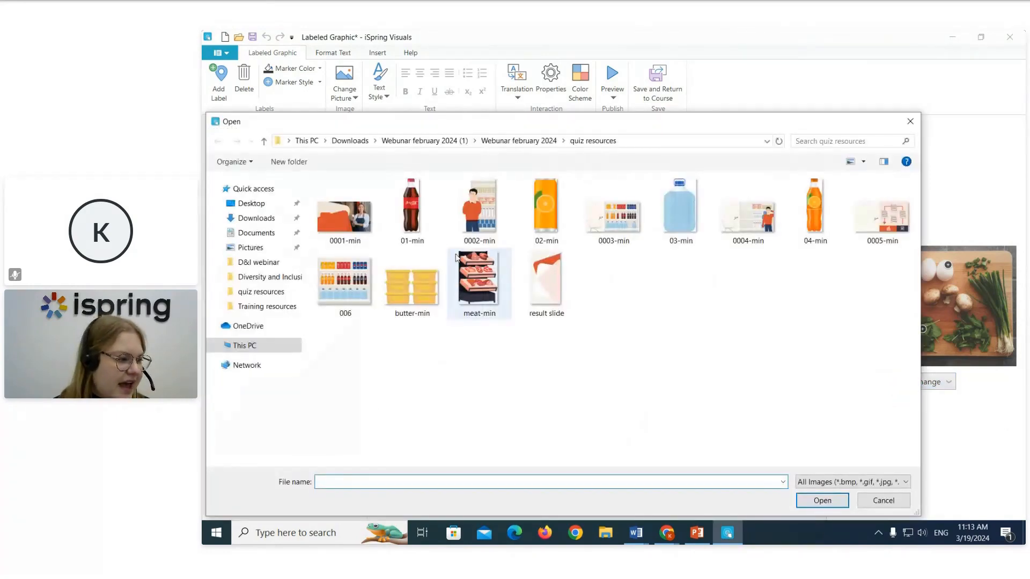
pyautogui.click(256, 205)
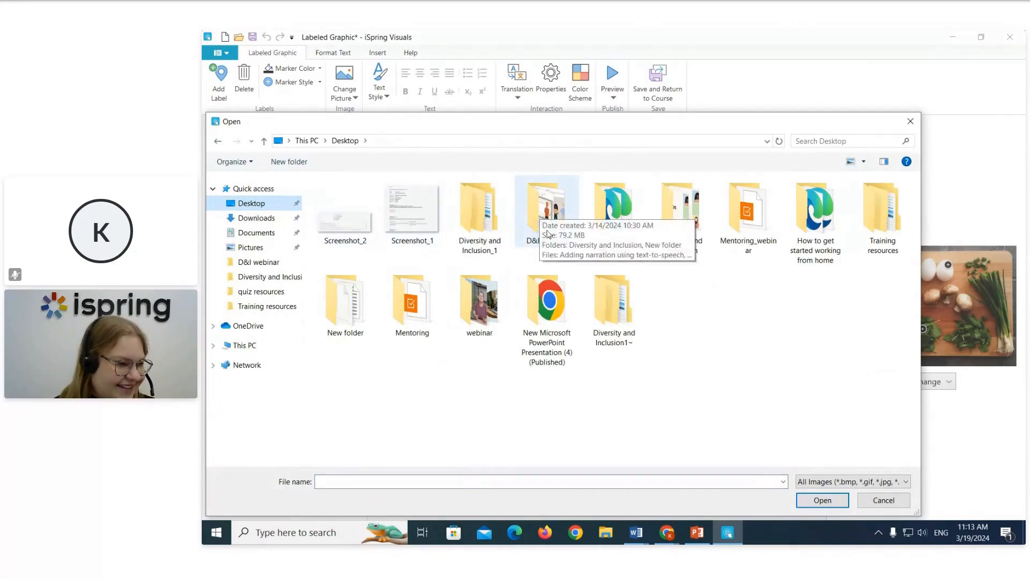
pyautogui.doubleClick(459, 207)
pyautogui.doubleClick(427, 202)
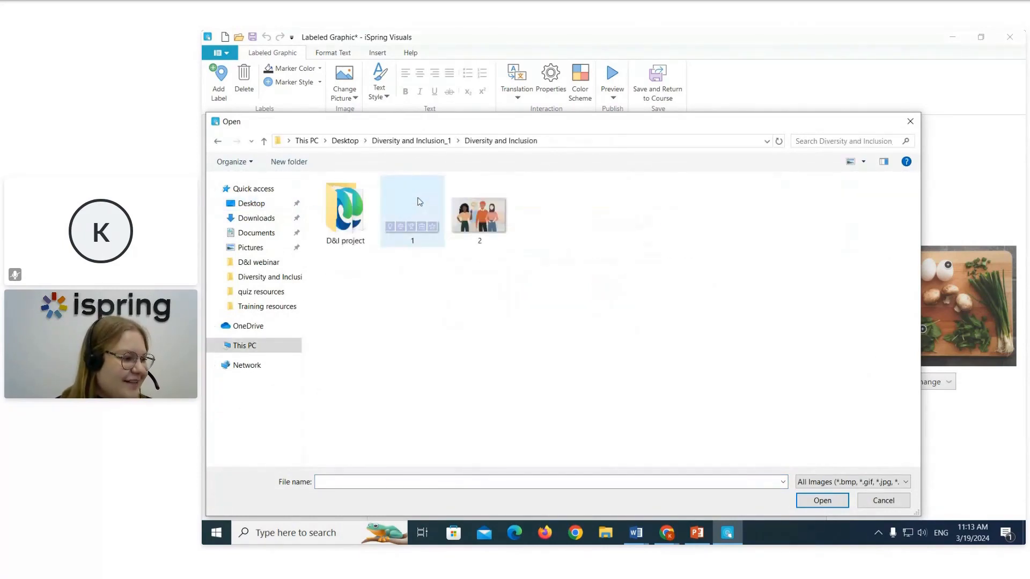
pyautogui.click(393, 230)
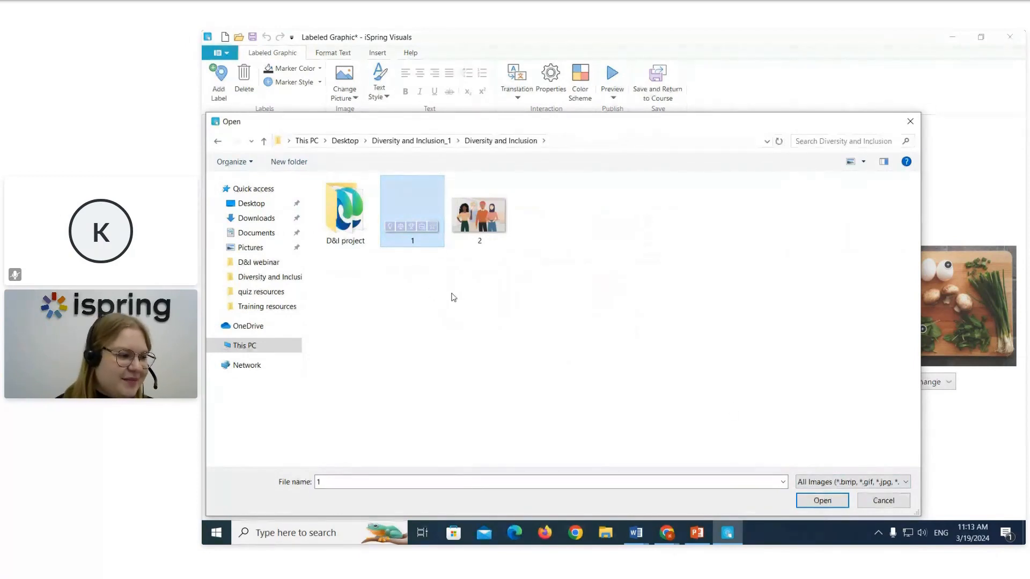
pyautogui.click(826, 504)
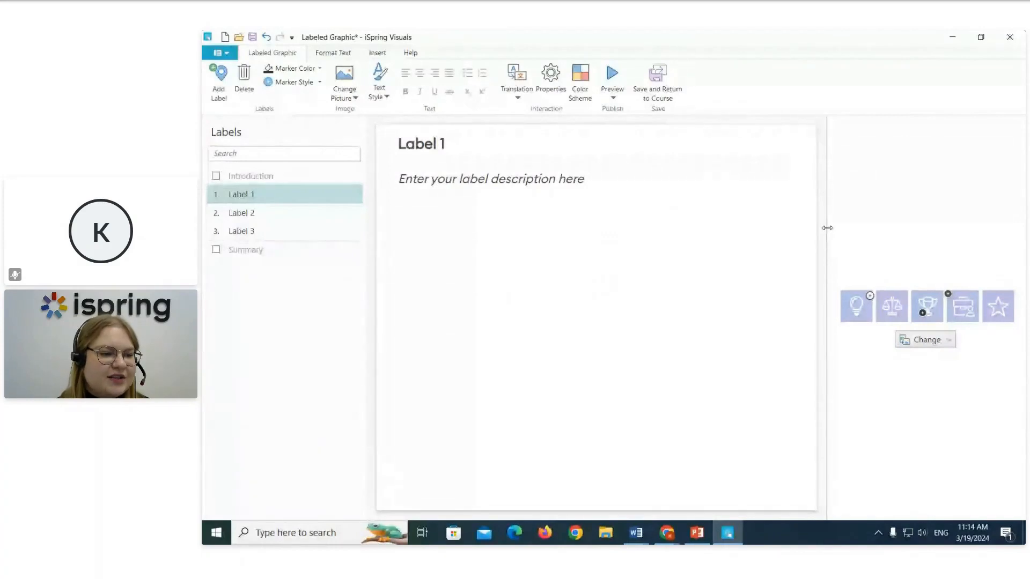
# Add two labels and place the five markers on the lightbulb, scales, trophy, briefcase and star icons, one per icon
pyautogui.moveTo(828, 227); pyautogui.dragTo(719, 241)
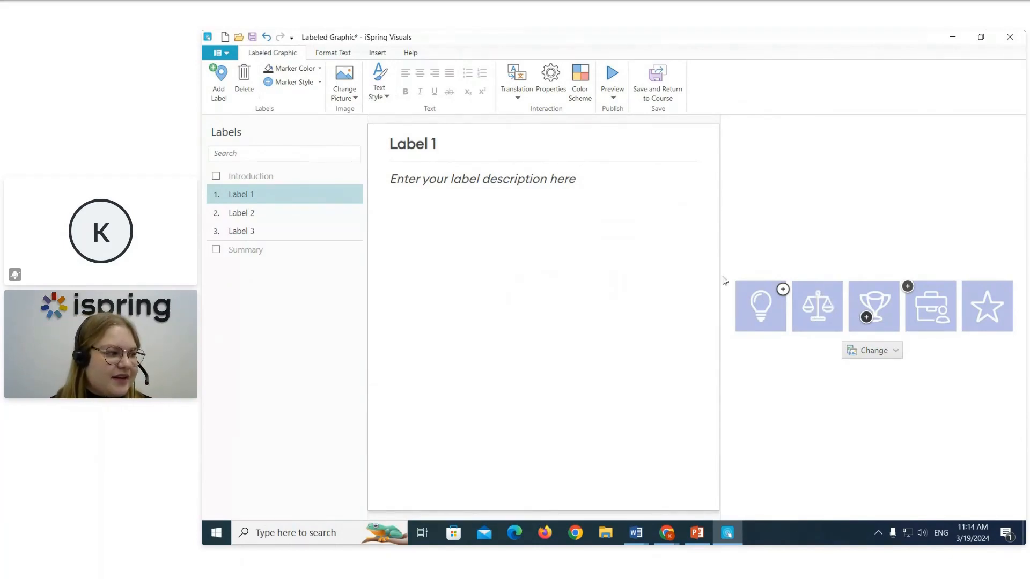
pyautogui.click(227, 94)
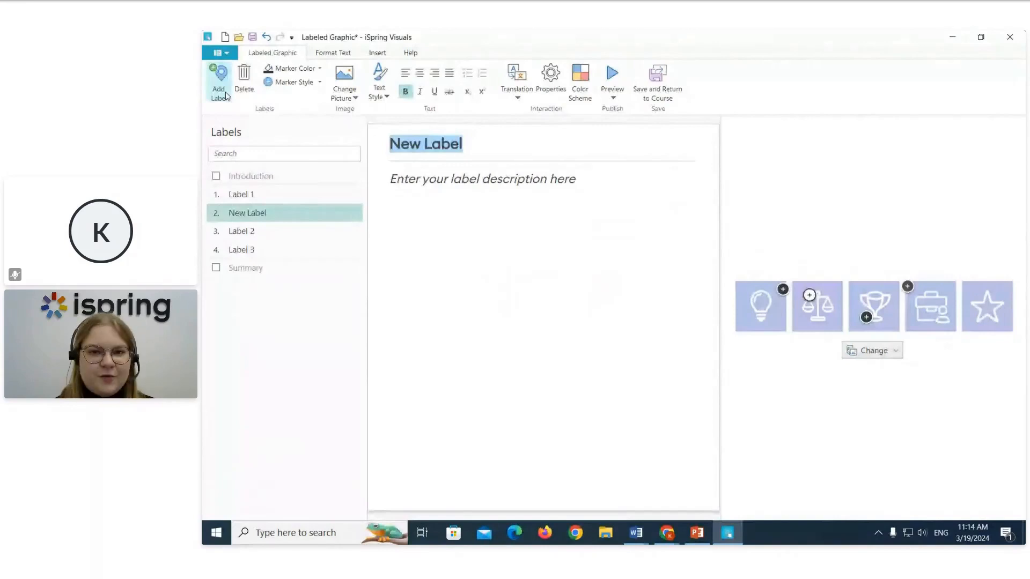
pyautogui.click(774, 295)
pyautogui.click(817, 295)
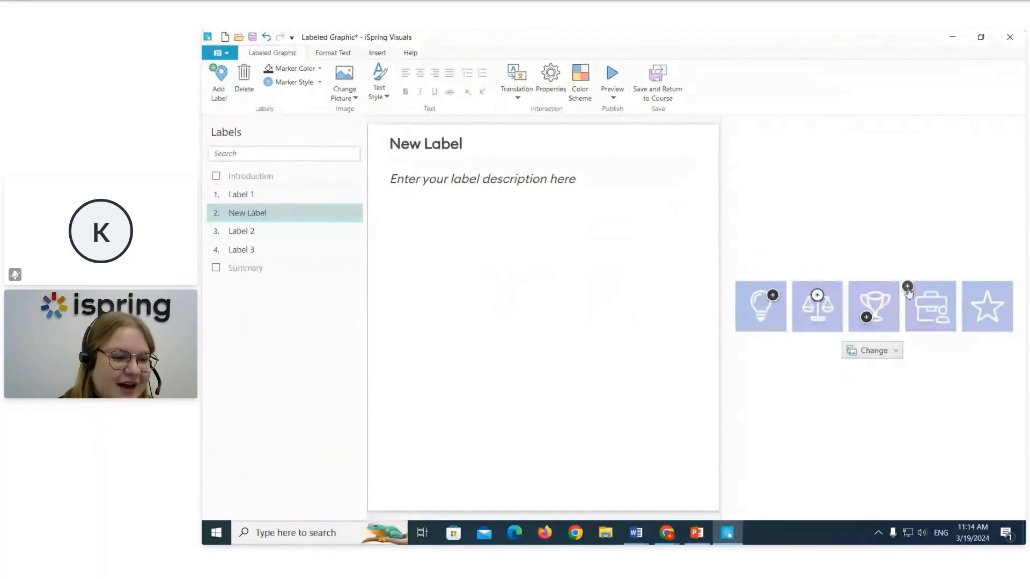
pyautogui.moveTo(907, 286); pyautogui.dragTo(934, 307)
pyautogui.moveTo(866, 317)
pyautogui.mouseDown()
pyautogui.moveTo(875, 295)
pyautogui.moveTo(934, 296)
pyautogui.mouseUp()
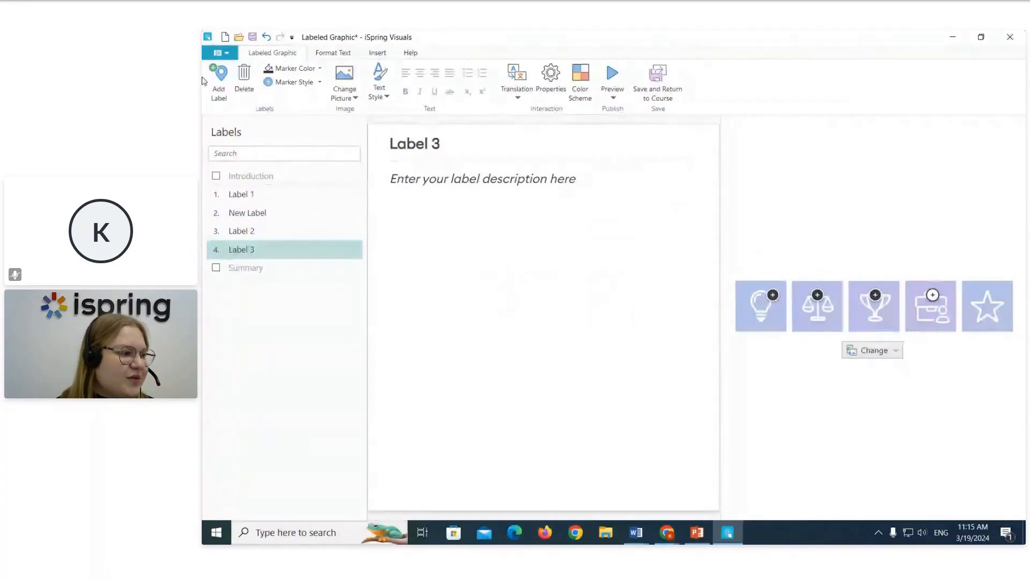
pyautogui.click(215, 94)
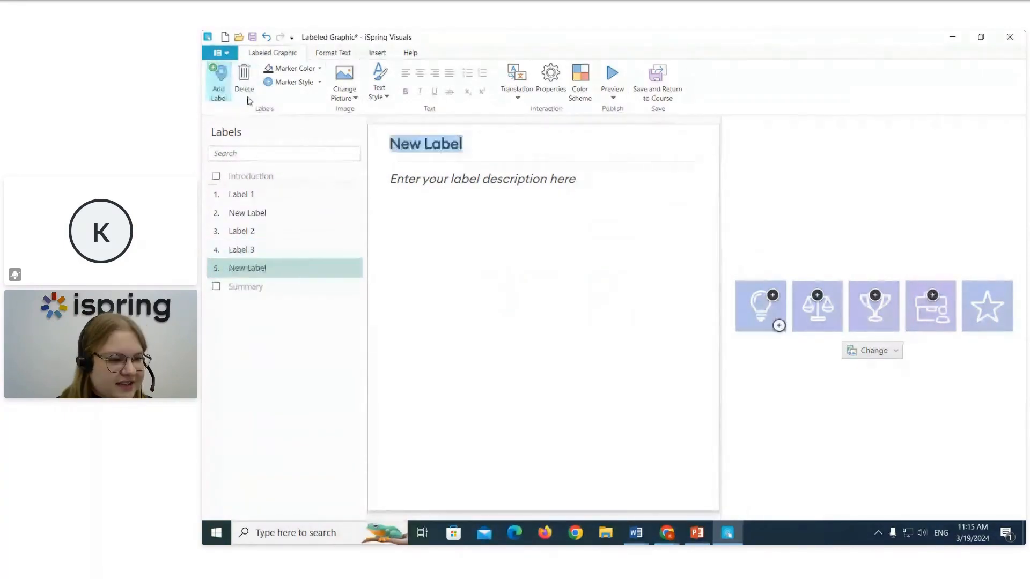
pyautogui.moveTo(778, 325); pyautogui.dragTo(984, 295)
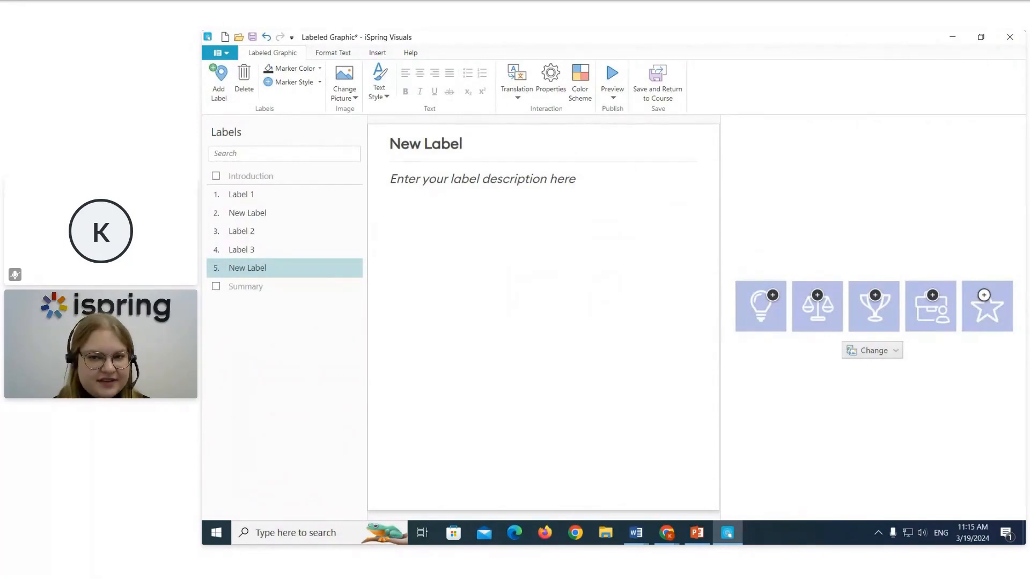
# Give the Label 1 marker the indigo theme colour and down-arrow style, and centre it on the lightbulb tile's upper edge
pyautogui.click(762, 297)
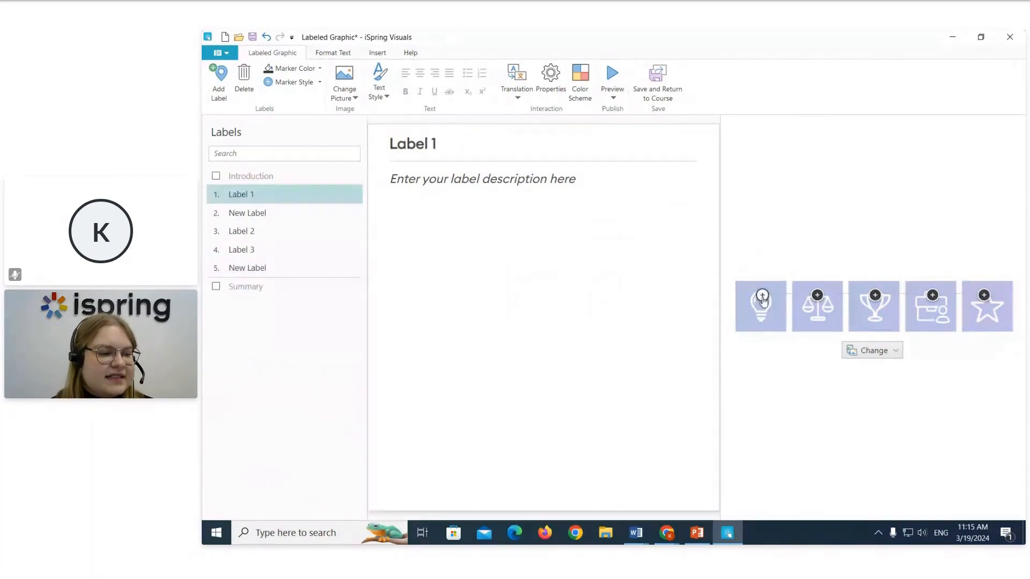
pyautogui.click(312, 72)
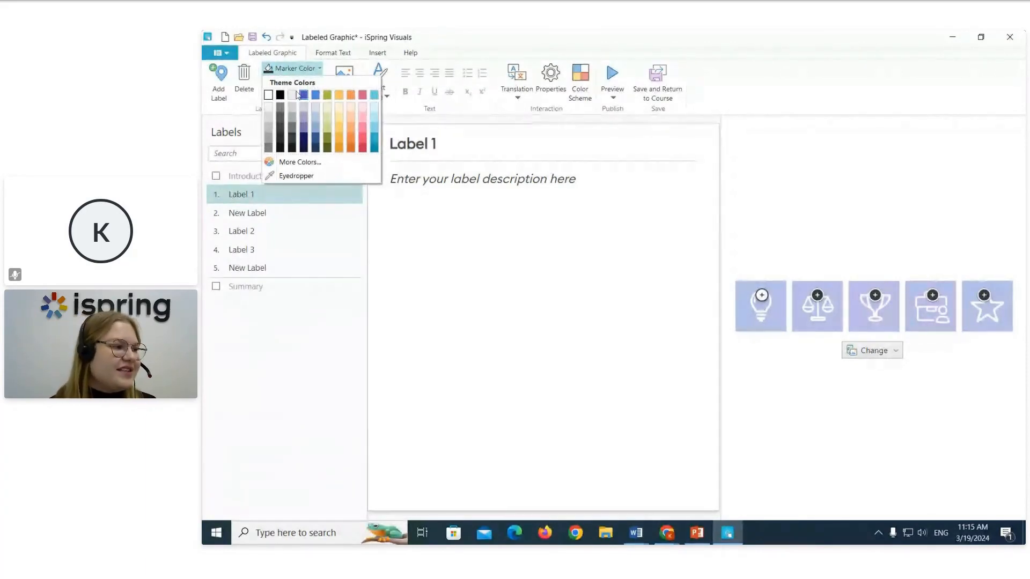
pyautogui.click(308, 101)
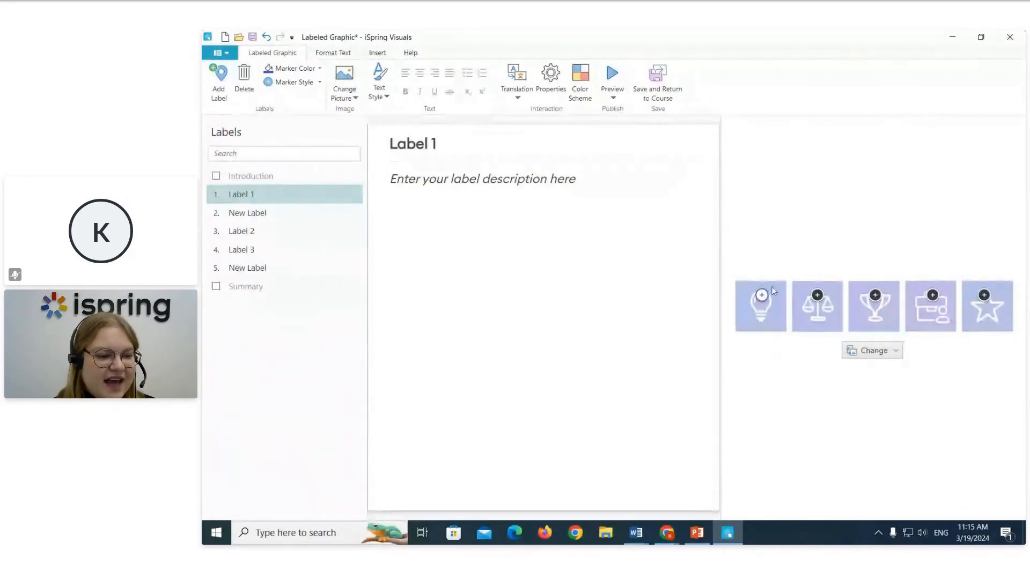
pyautogui.moveTo(765, 285); pyautogui.dragTo(762, 282)
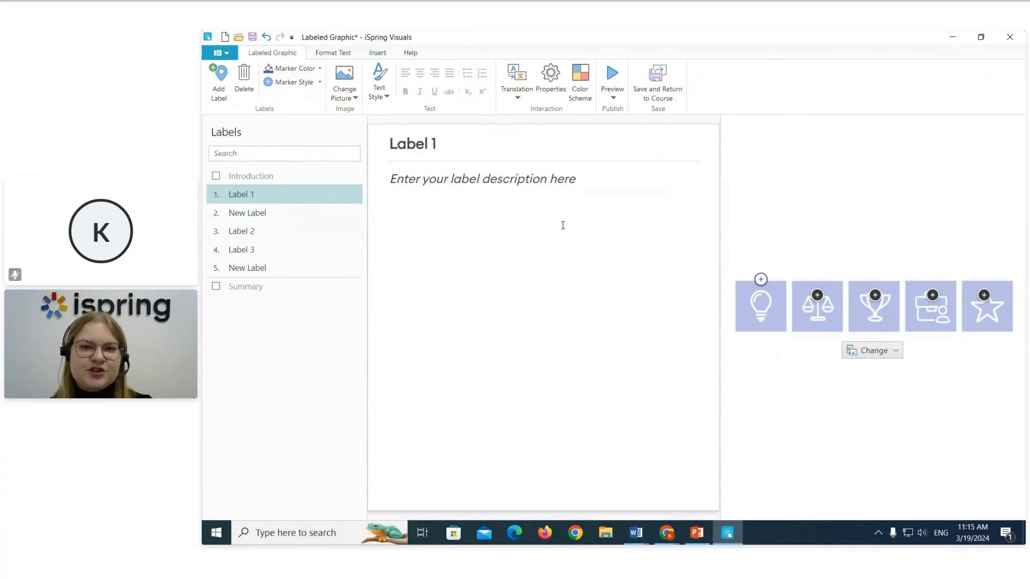
pyautogui.click(278, 88)
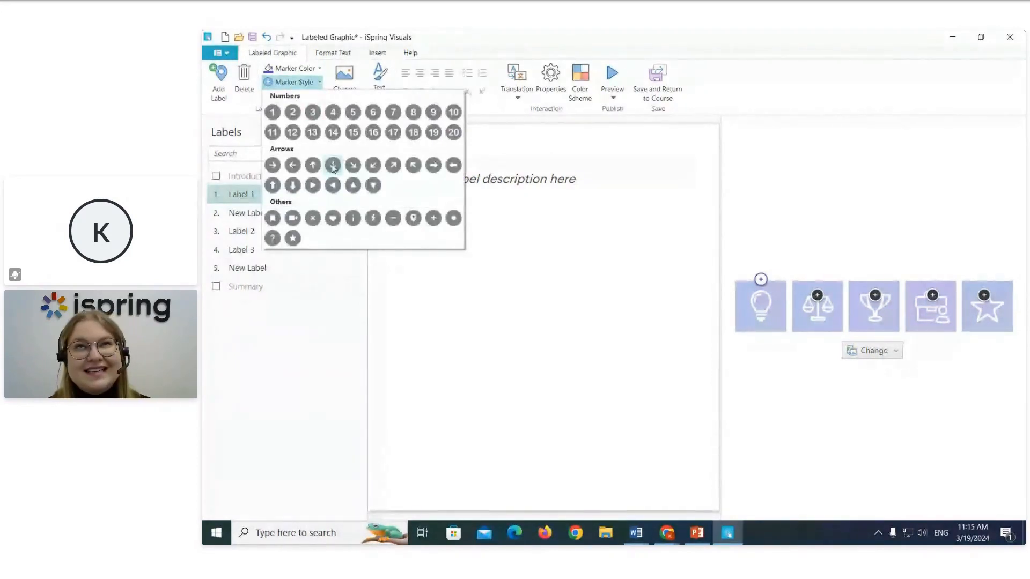
pyautogui.click(333, 166)
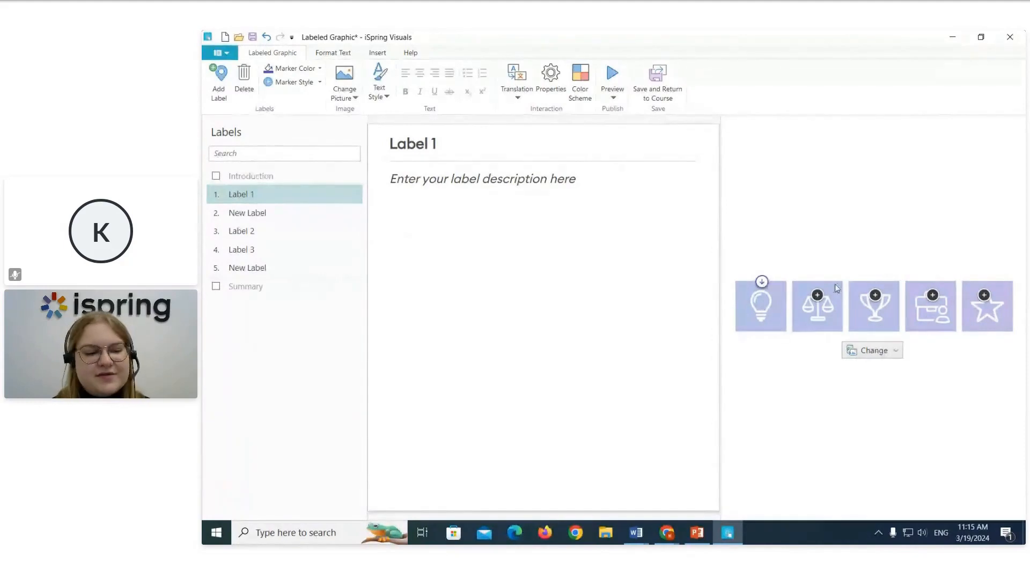
# Apply the indigo theme colour and down-arrow style to the scales, trophy, briefcase and star markers together
pyautogui.click(817, 295)
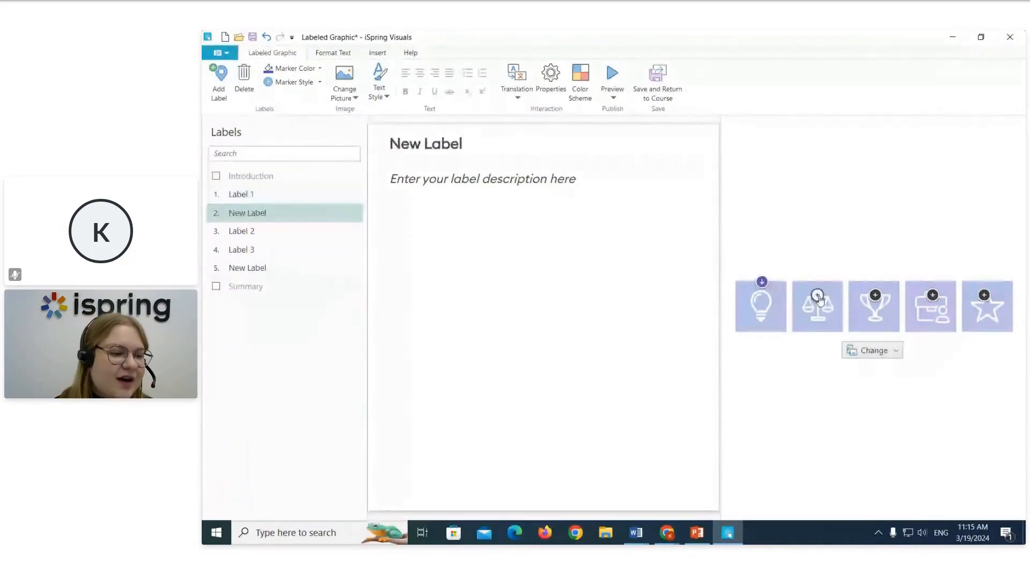
pyautogui.keyDown('ctrl'); pyautogui.click(875, 295); pyautogui.keyUp('ctrl')
pyautogui.keyDown('ctrl'); pyautogui.click(932, 295); pyautogui.keyUp('ctrl')
pyautogui.keyDown('ctrl'); pyautogui.click(985, 296); pyautogui.keyUp('ctrl')
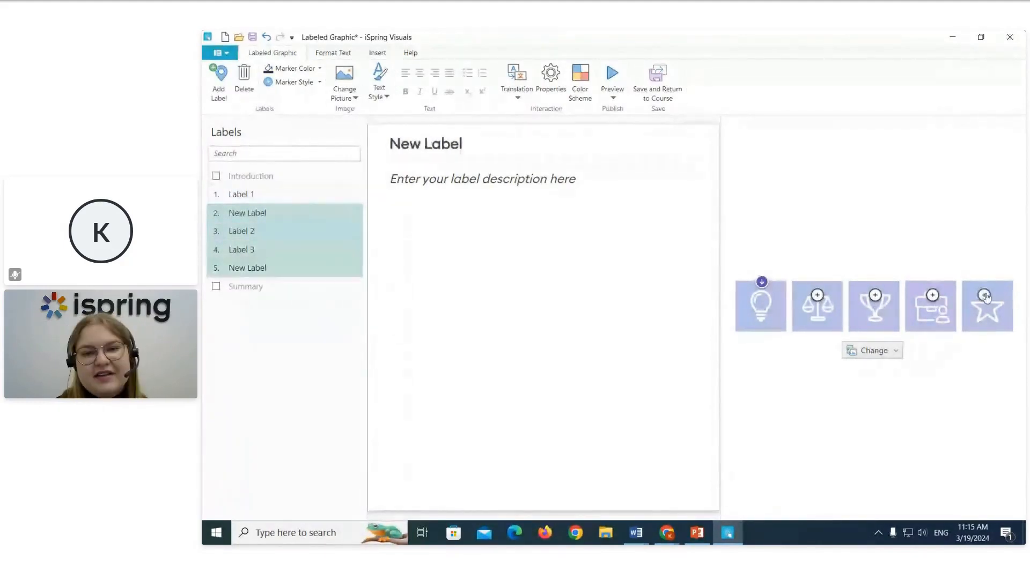
pyautogui.click(295, 68)
pyautogui.click(294, 82)
pyautogui.click(294, 82)
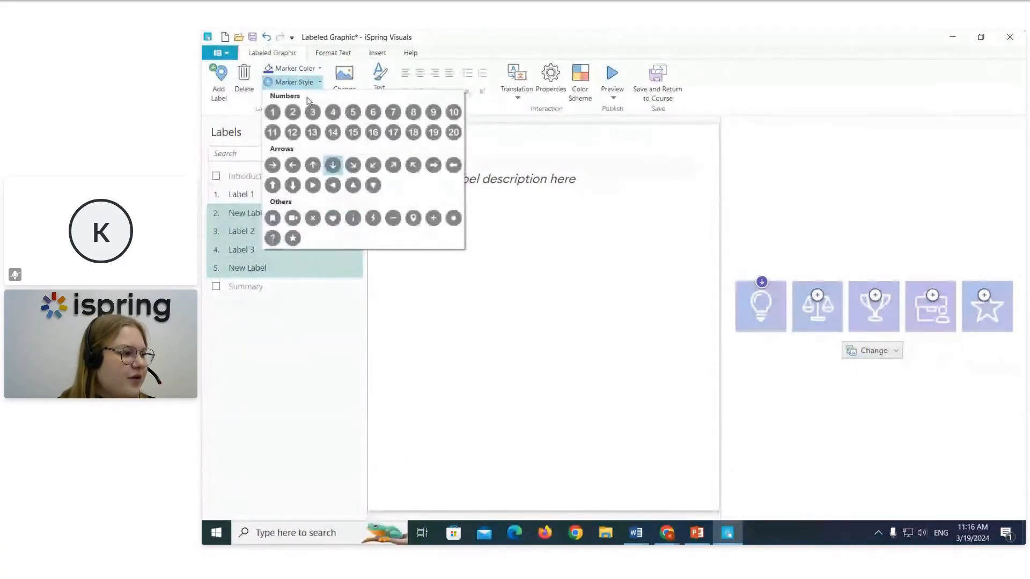
pyautogui.click(333, 167)
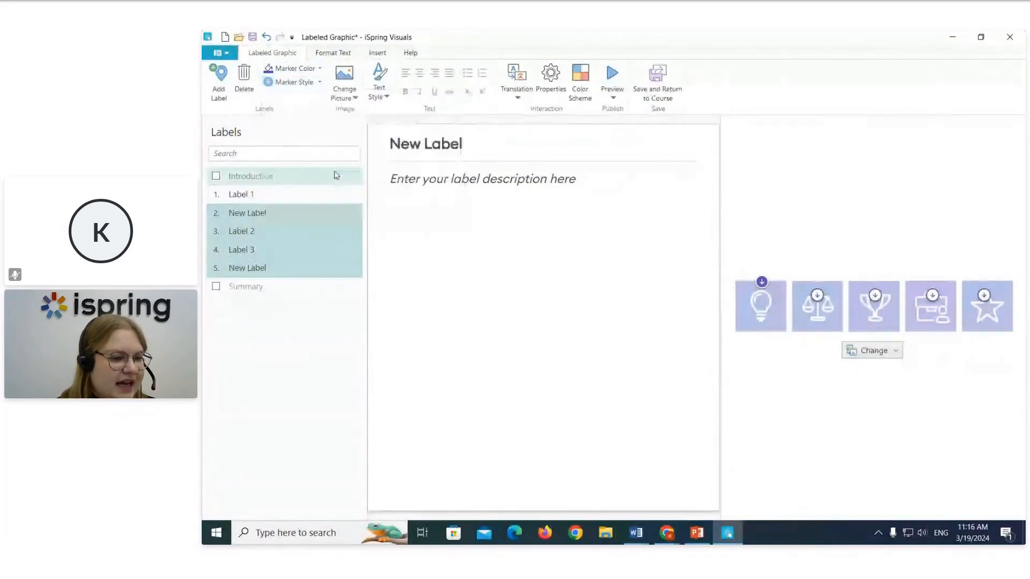
# Move the scales, trophy, briefcase and star markers to the centre of their tiles' upper edges
pyautogui.click(817, 299)
pyautogui.moveTo(817, 299)
pyautogui.mouseDown()
pyautogui.moveTo(816, 286)
pyautogui.moveTo(874, 283)
pyautogui.mouseUp()
pyautogui.moveTo(932, 296)
pyautogui.mouseDown()
pyautogui.moveTo(932, 280)
pyautogui.moveTo(988, 284)
pyautogui.mouseUp()
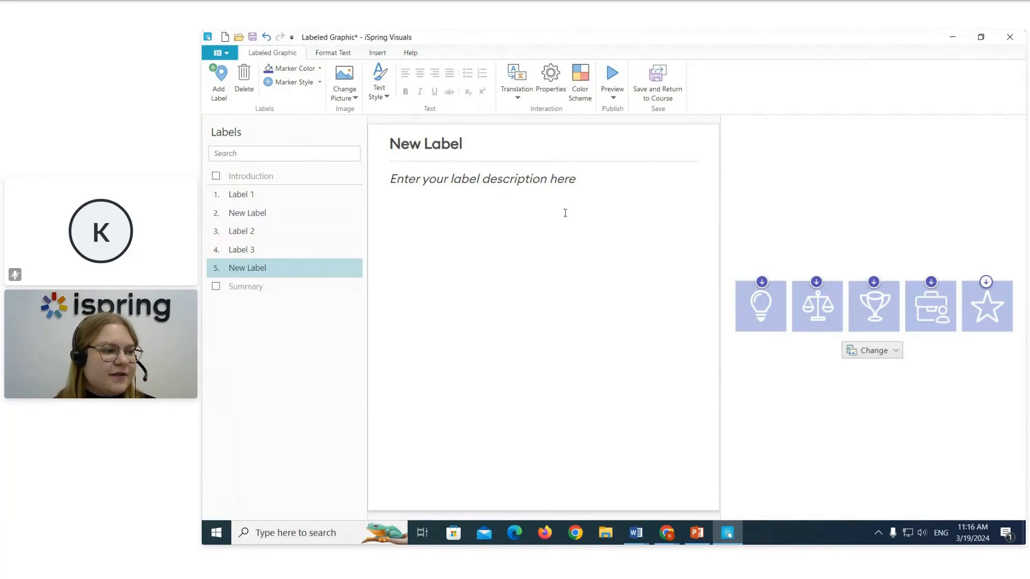
pyautogui.click(447, 201)
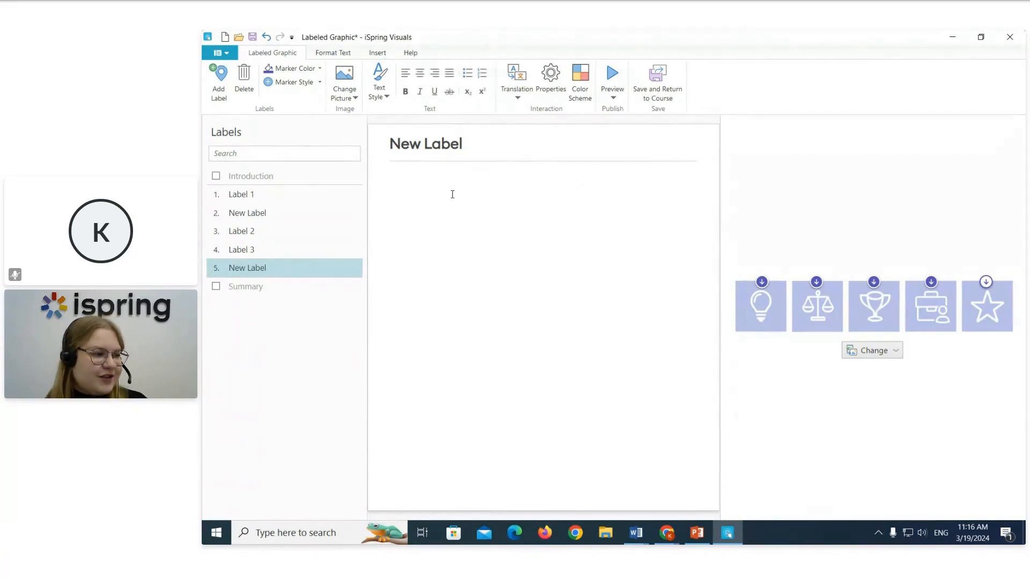
pyautogui.click(490, 139)
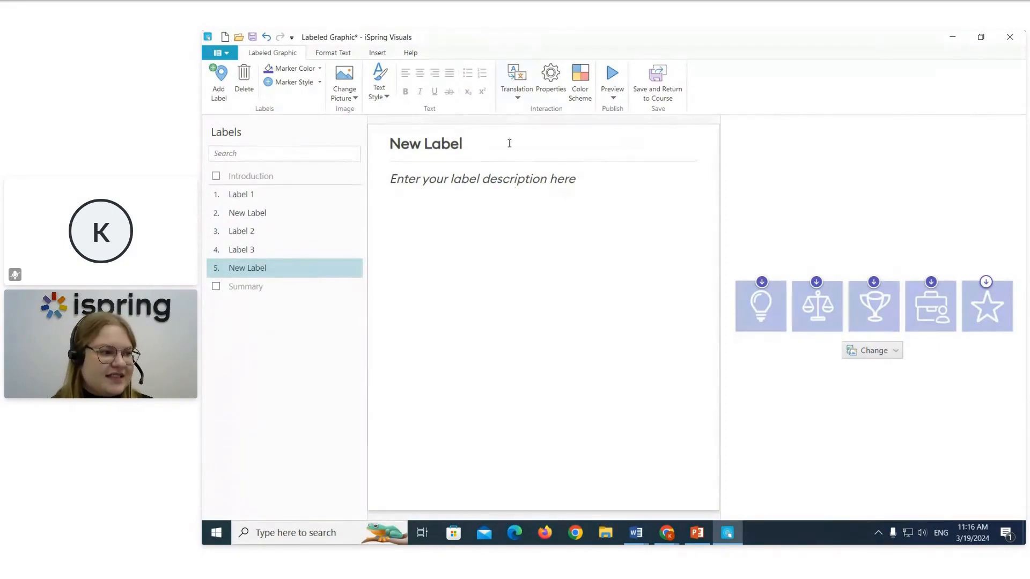
pyautogui.moveTo(509, 144); pyautogui.dragTo(357, 151)
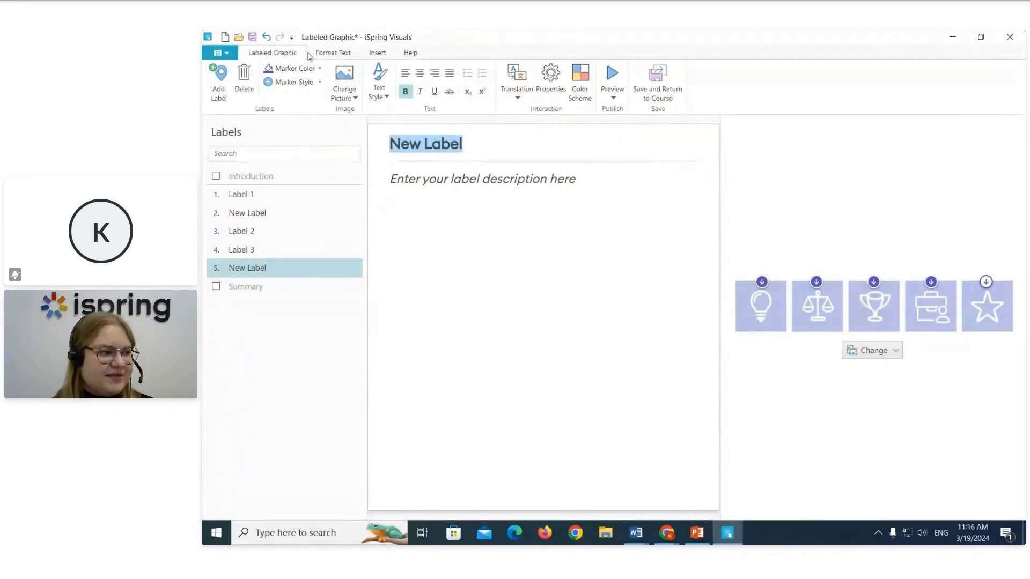
pyautogui.click(338, 56)
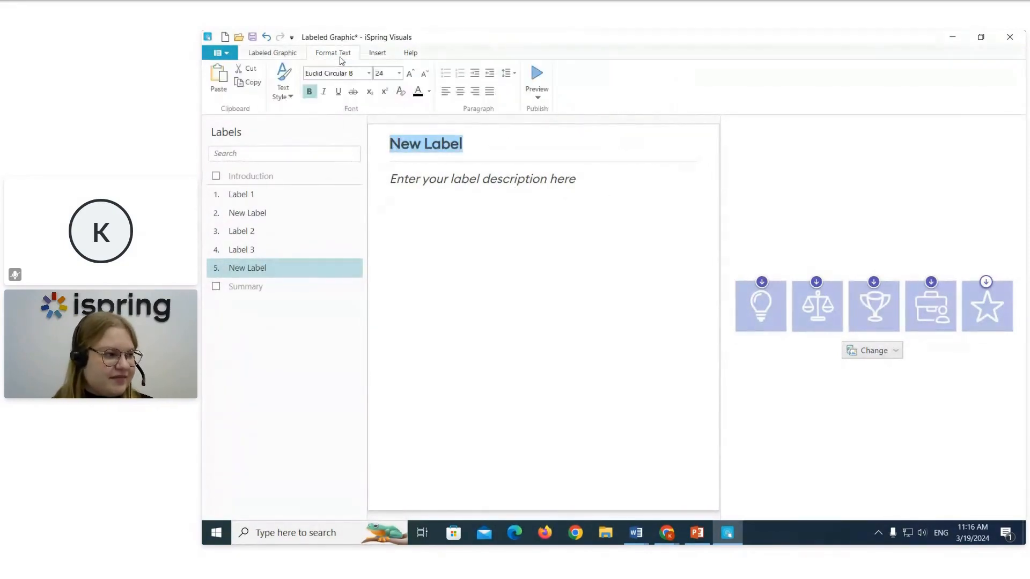
pyautogui.click(369, 73)
pyautogui.click(368, 73)
pyautogui.click(294, 55)
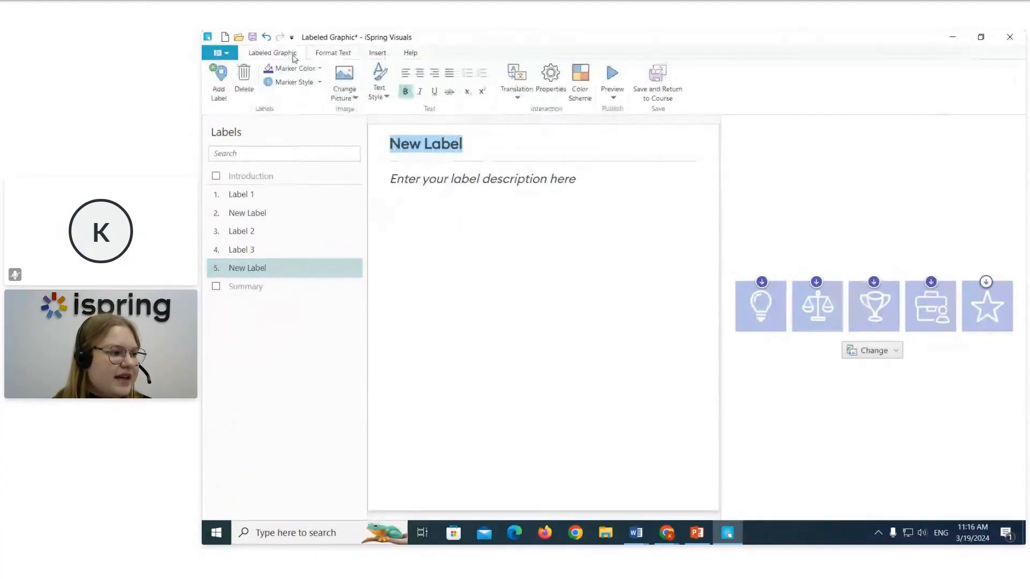
# Edit the text styles and set the Item title font to Arial
pyautogui.click(387, 98)
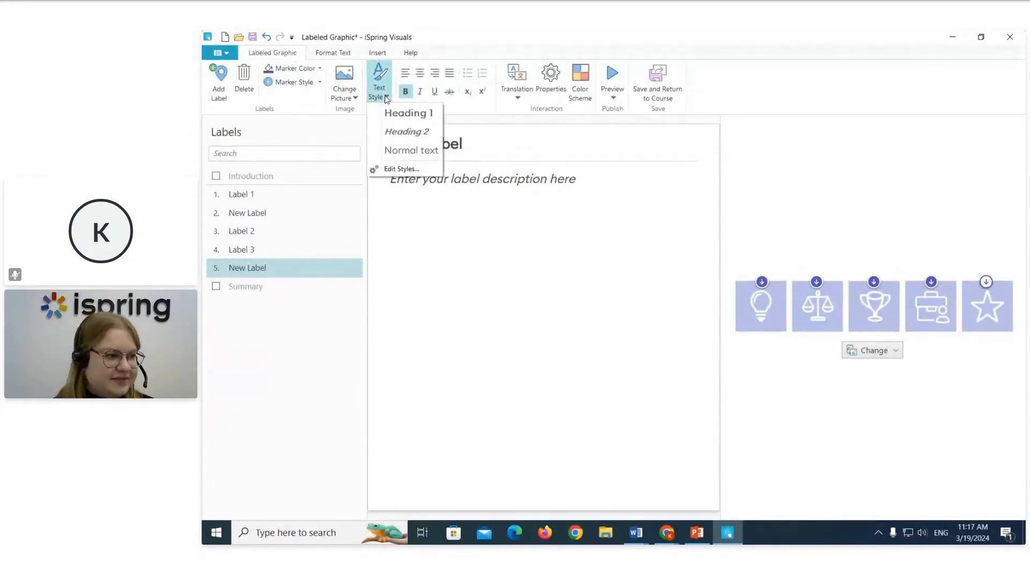
pyautogui.click(411, 174)
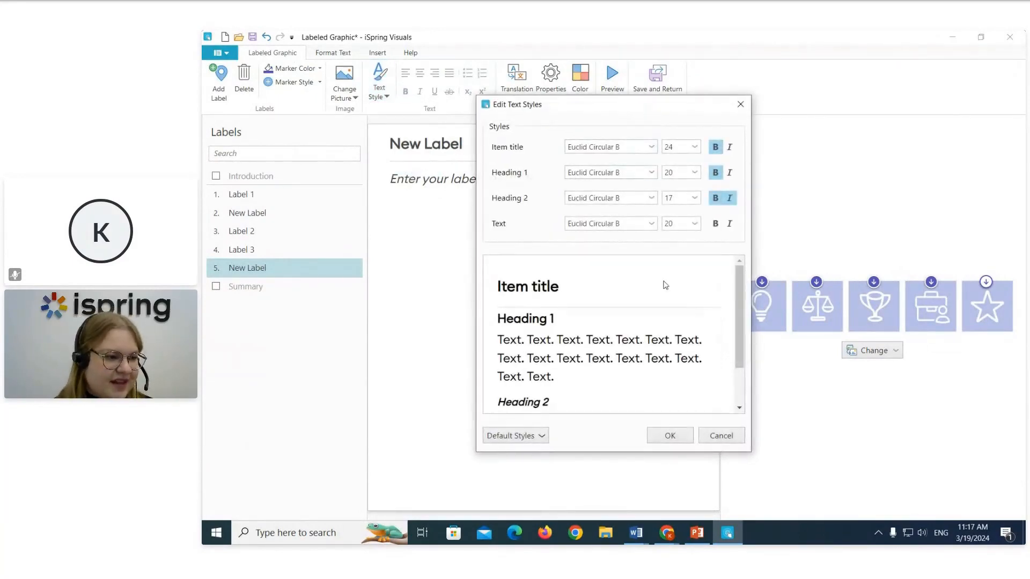
pyautogui.click(651, 147)
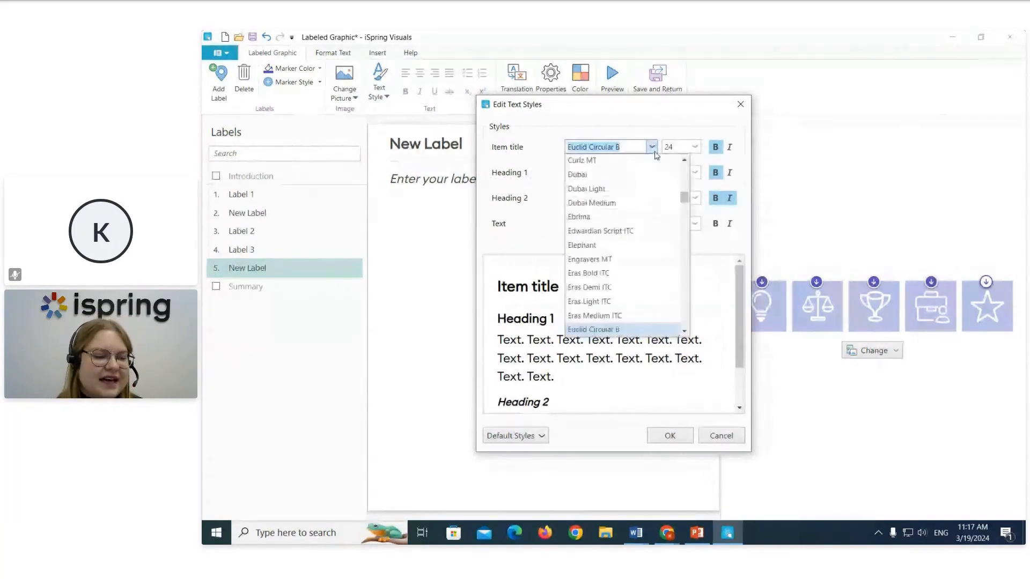
pyautogui.click(655, 152)
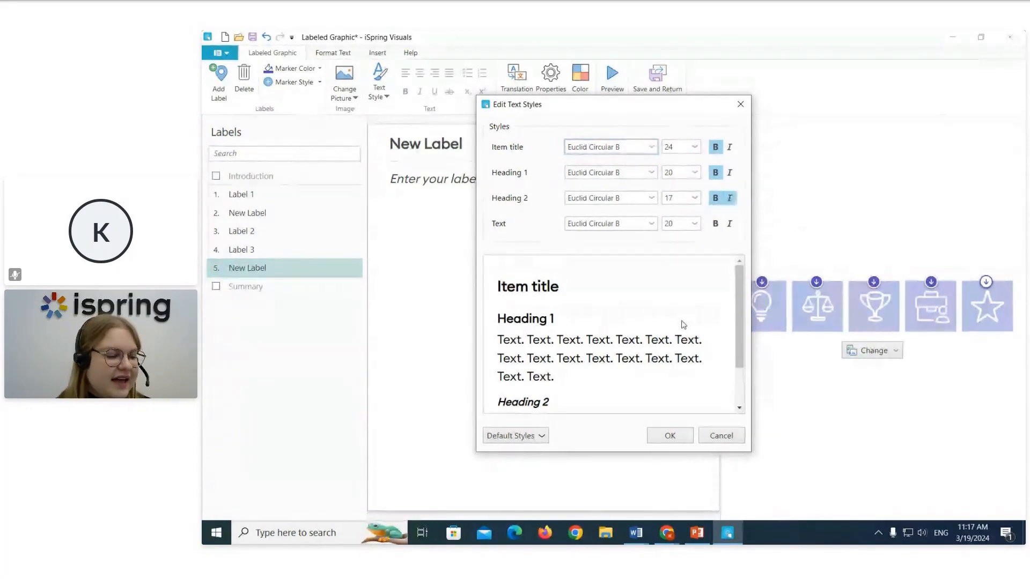
pyautogui.click(651, 146)
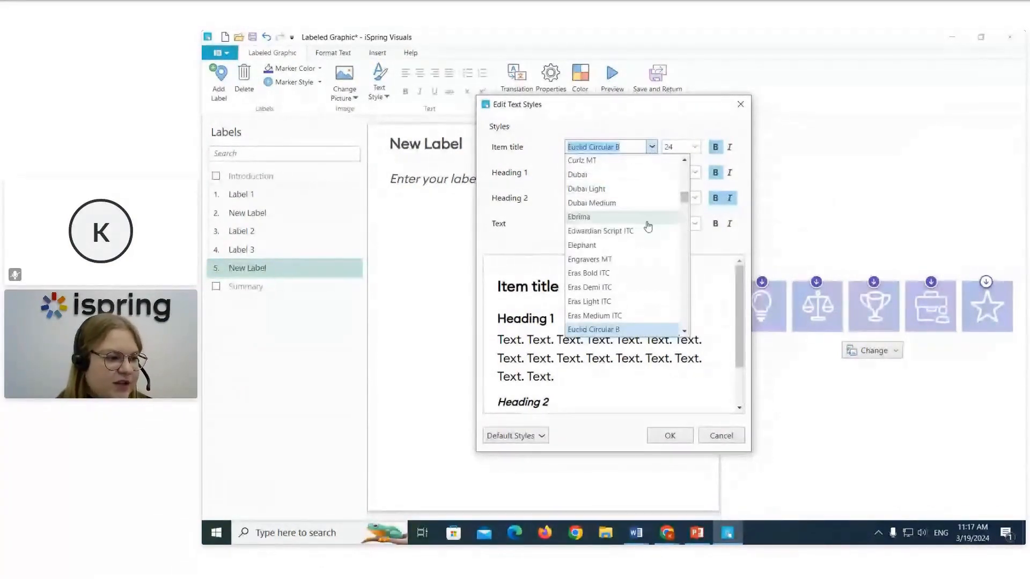
pyautogui.scroll(-4, 646, 220)
pyautogui.scroll(1, 645, 209)
pyautogui.scroll(20, 647, 210)
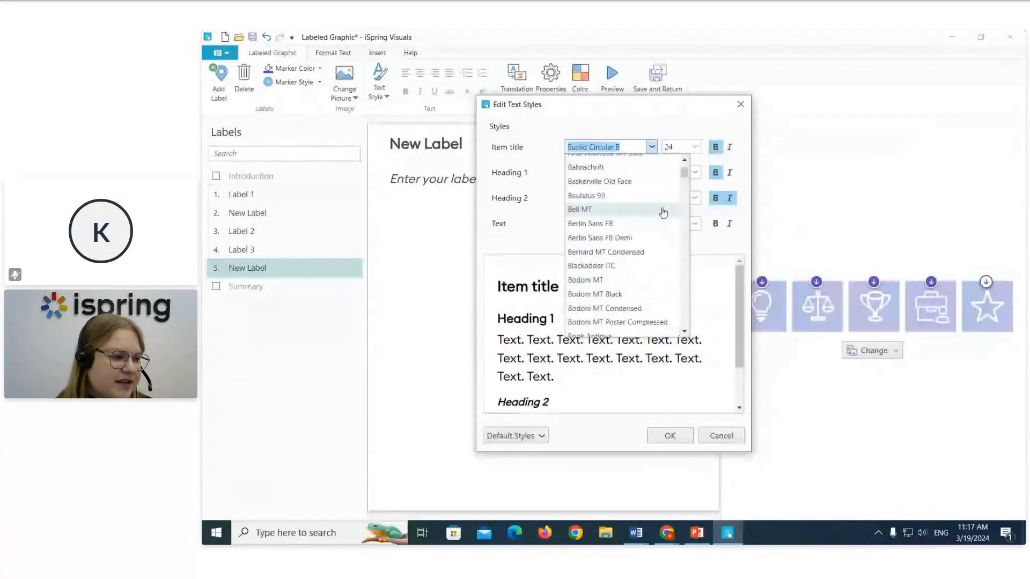
pyautogui.click(599, 190)
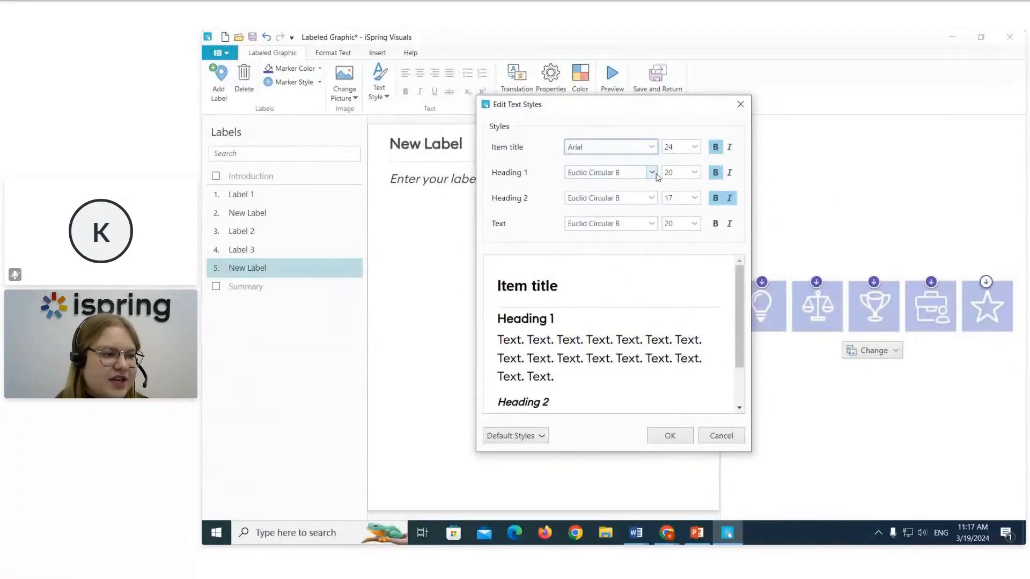
# Set the Heading 1 font to Arial in the text styles
pyautogui.click(651, 172)
pyautogui.scroll(8, 644, 231)
pyautogui.scroll(4, 646, 214)
pyautogui.click(649, 206)
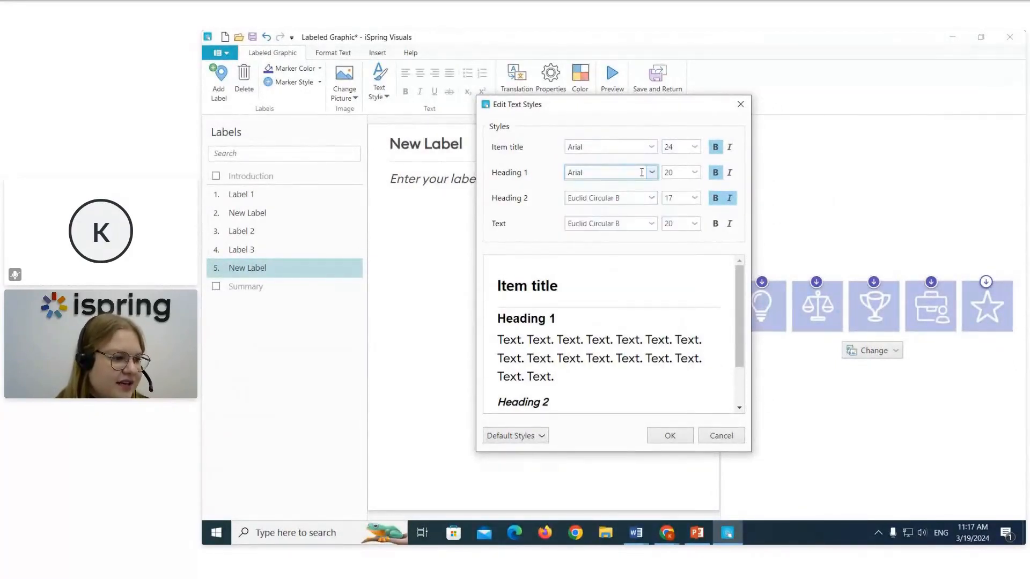
# Set the Heading 2 and Text fonts to Arial and apply the edited text styles
pyautogui.click(651, 198)
pyautogui.scroll(12, 648, 247)
pyautogui.scroll(5, 647, 248)
pyautogui.click(644, 240)
pyautogui.click(651, 223)
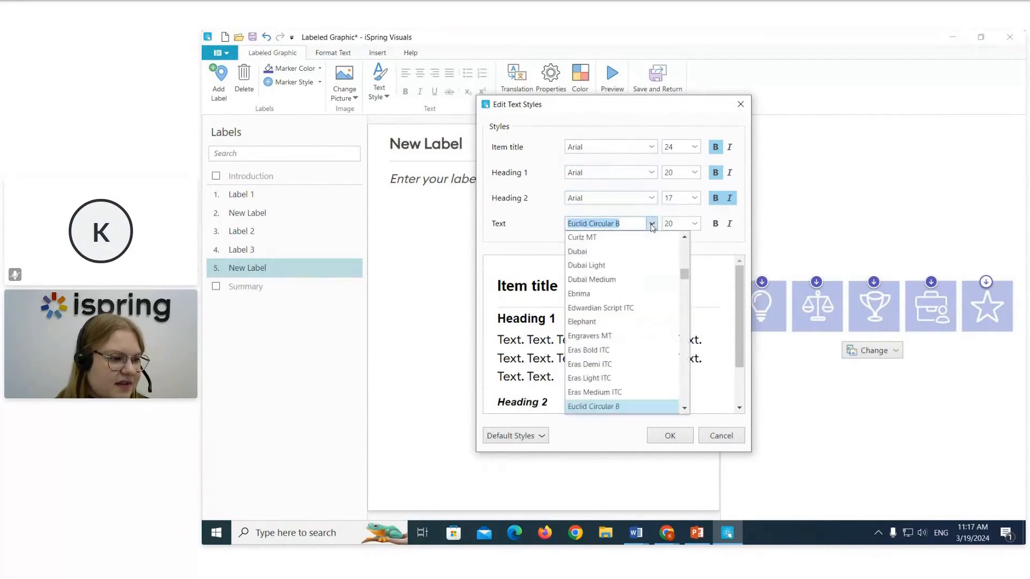
pyautogui.scroll(20, 641, 269)
pyautogui.click(606, 273)
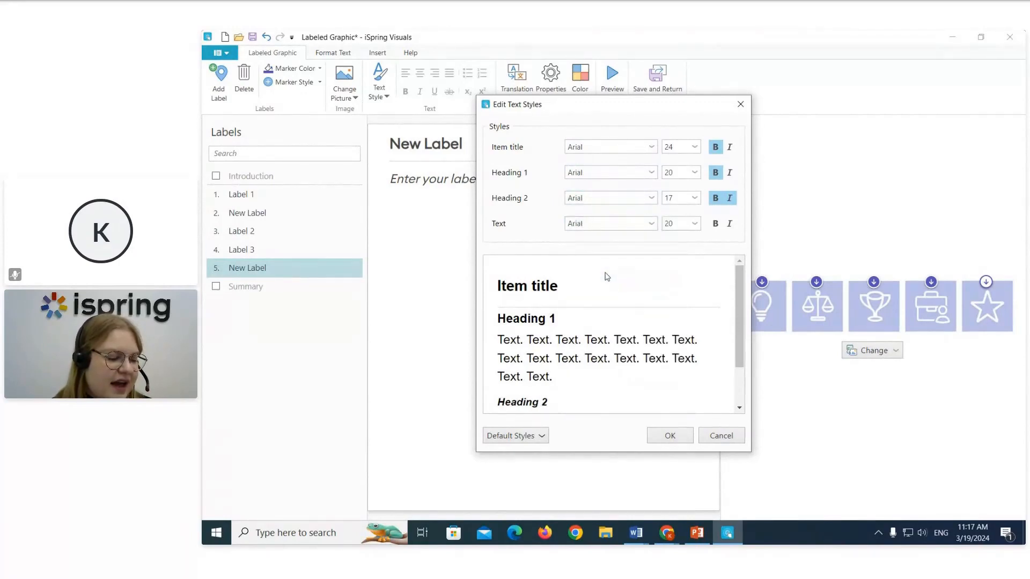
pyautogui.click(670, 437)
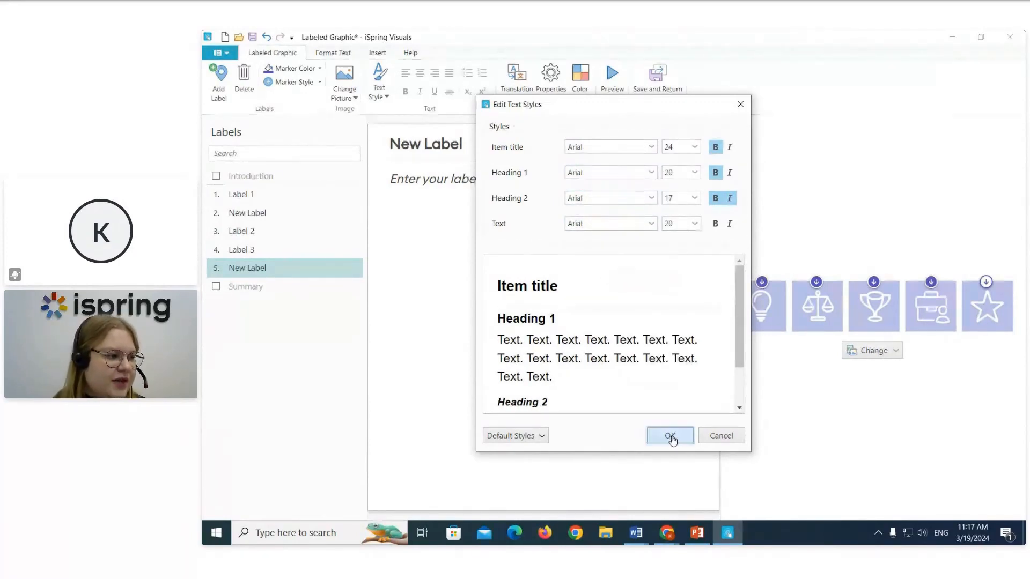
# Check the text font on each of the five labels in the list
pyautogui.click(293, 249)
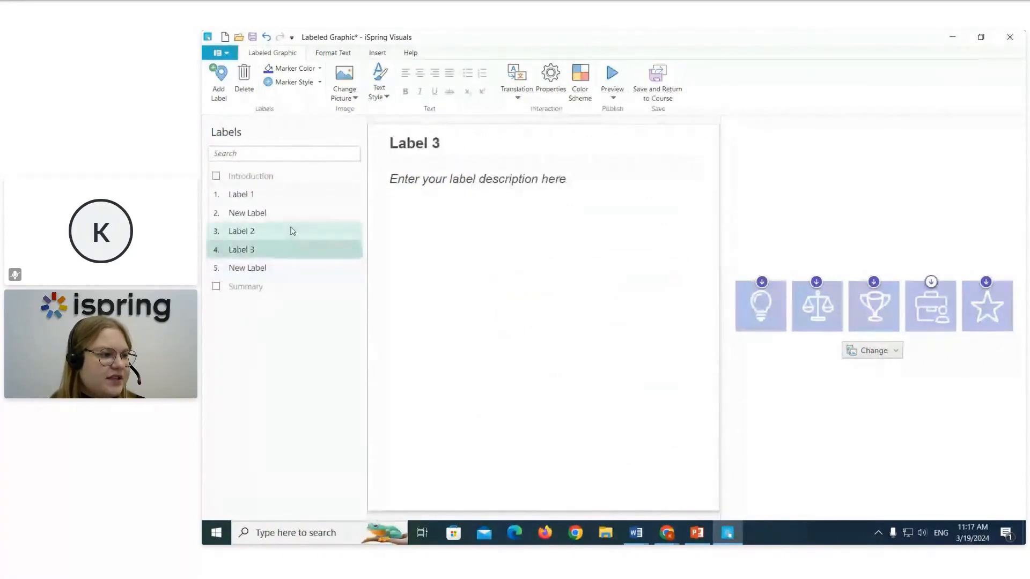
pyautogui.click(291, 231)
pyautogui.click(287, 195)
pyautogui.click(286, 215)
pyautogui.click(296, 245)
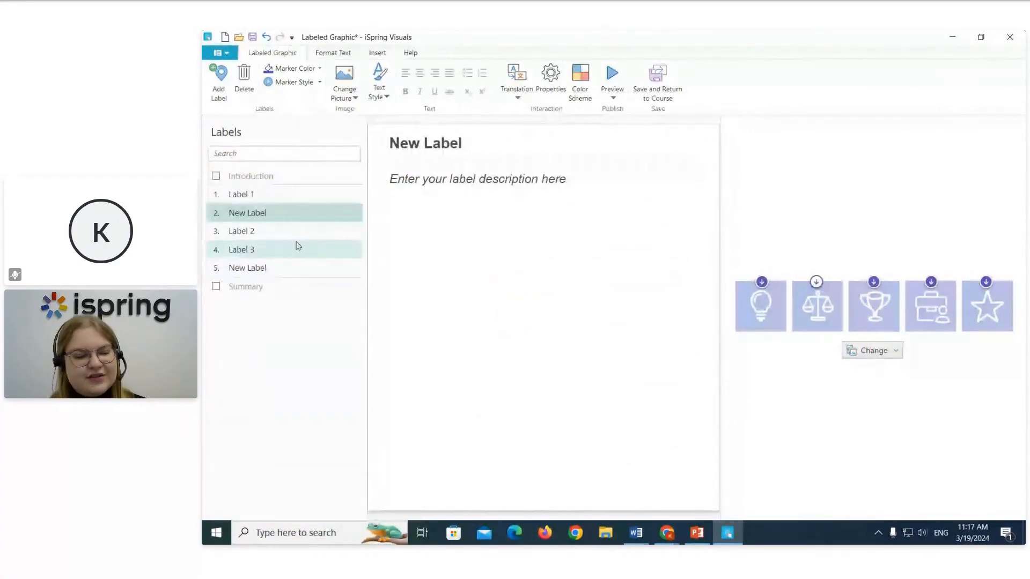
pyautogui.click(305, 270)
# Edit the text styles again and set the Item title and Heading 1 fonts to Euclid Circular B
pyautogui.click(378, 92)
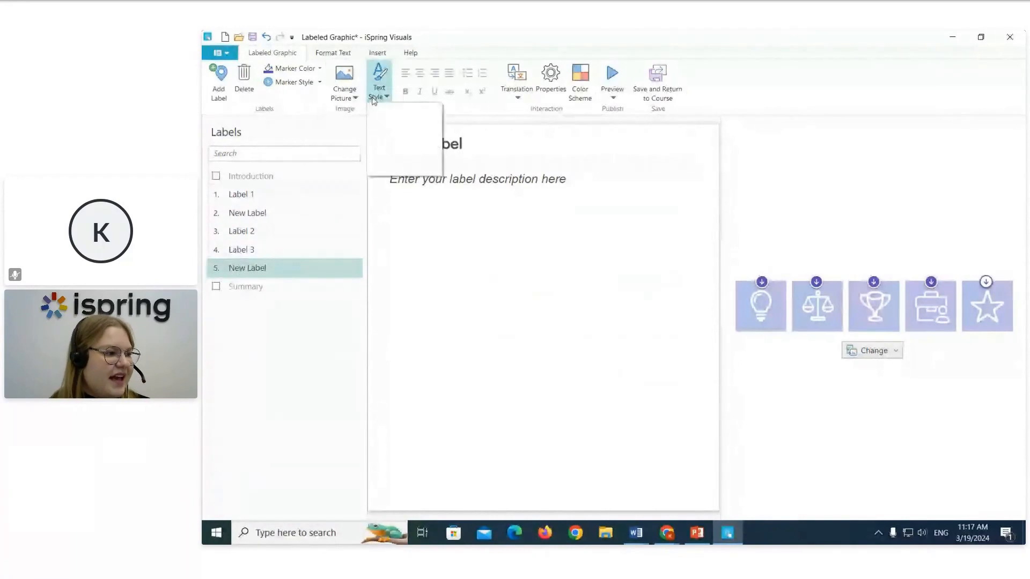
pyautogui.click(397, 168)
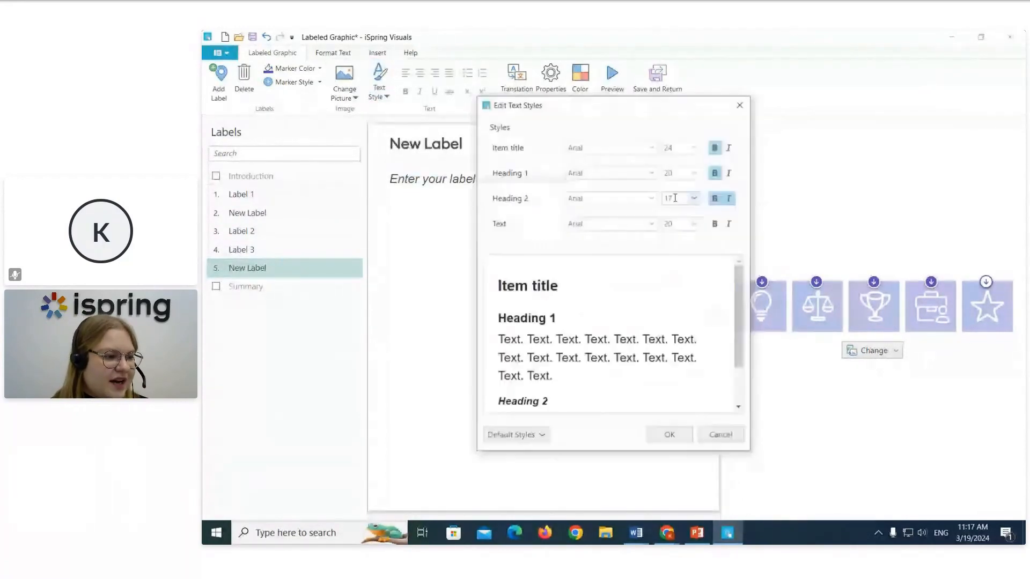
pyautogui.click(651, 147)
pyautogui.write('Euclid Circular B')
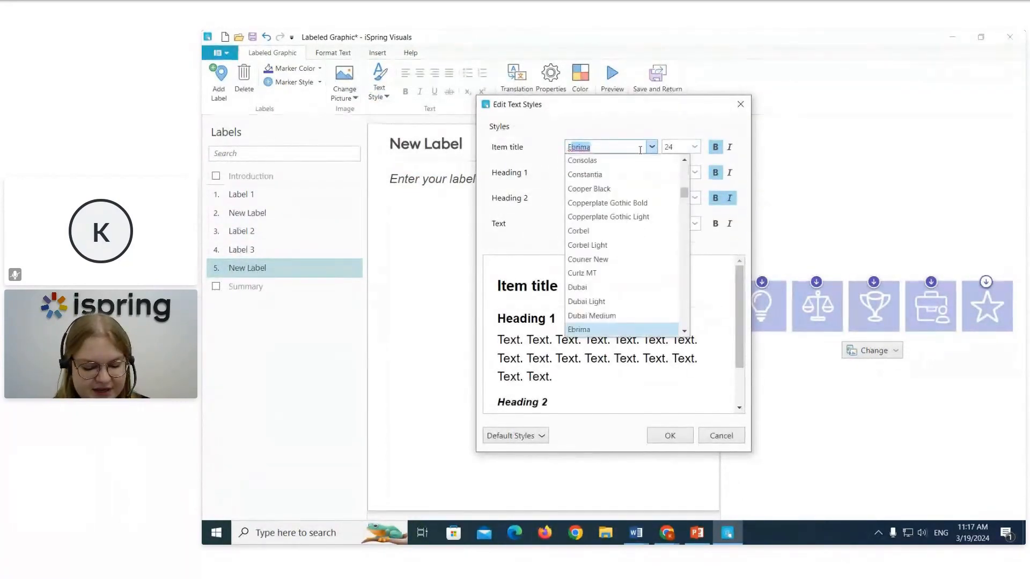
pyautogui.click(614, 331)
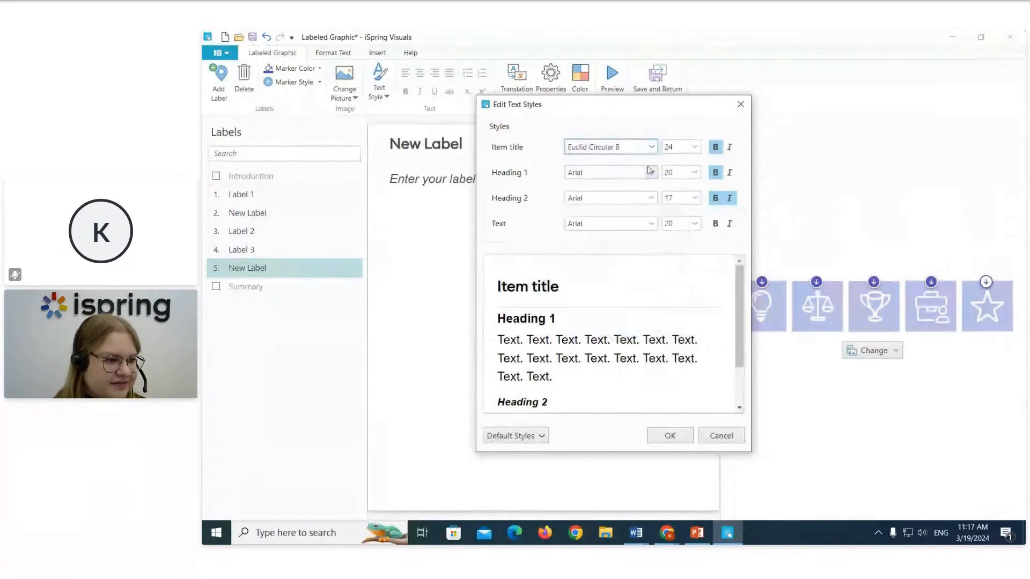
pyautogui.click(625, 173)
pyautogui.write('Euclid Circular B')
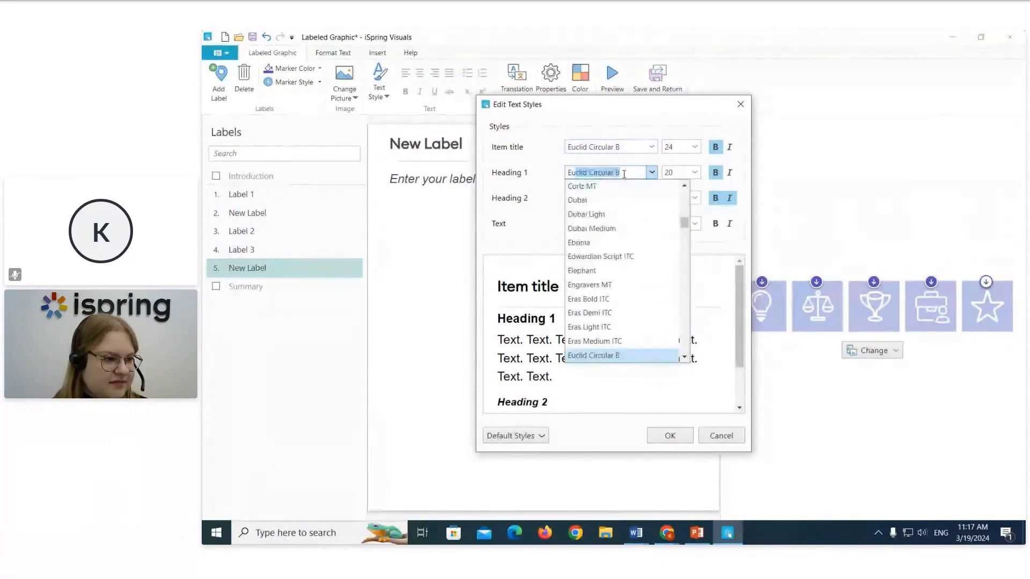
pyautogui.click(599, 357)
# Set the Heading 2 and Text fonts to Euclid Circular B
pyautogui.click(568, 198)
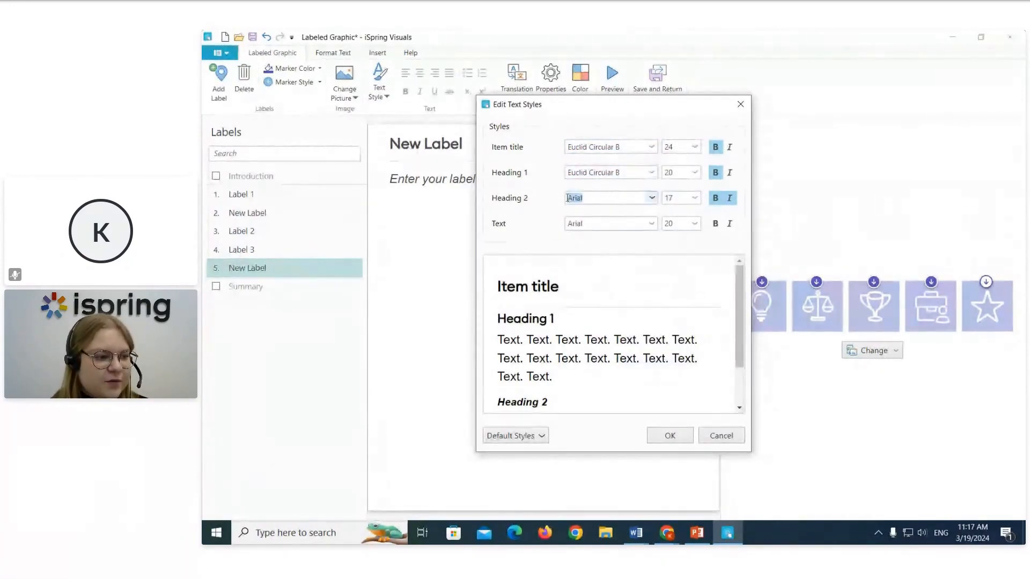
pyautogui.write('Euclid Circular B')
pyautogui.click(638, 224)
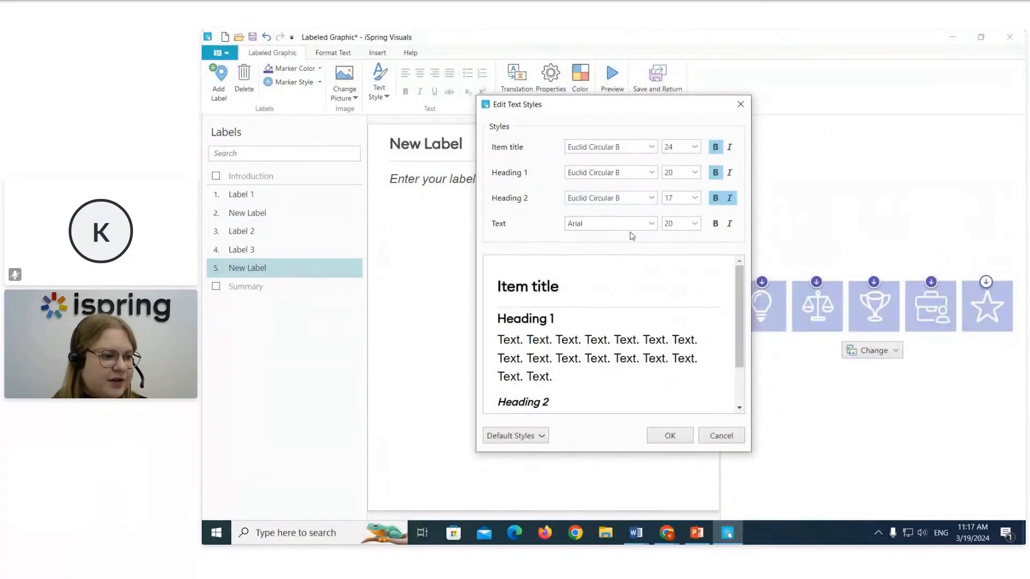
pyautogui.click(652, 224)
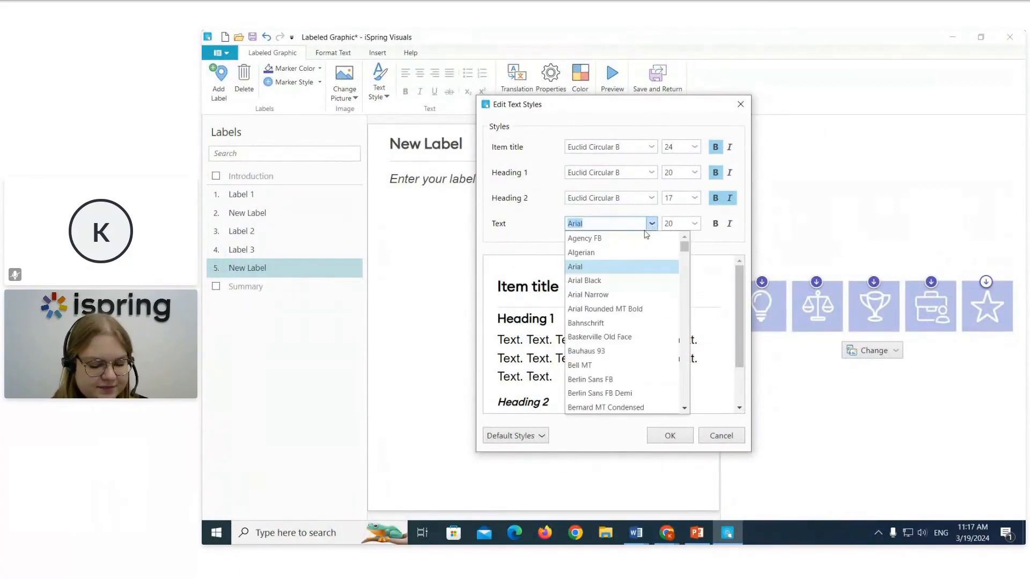
pyautogui.write('Euclid Circular B')
pyautogui.click(620, 407)
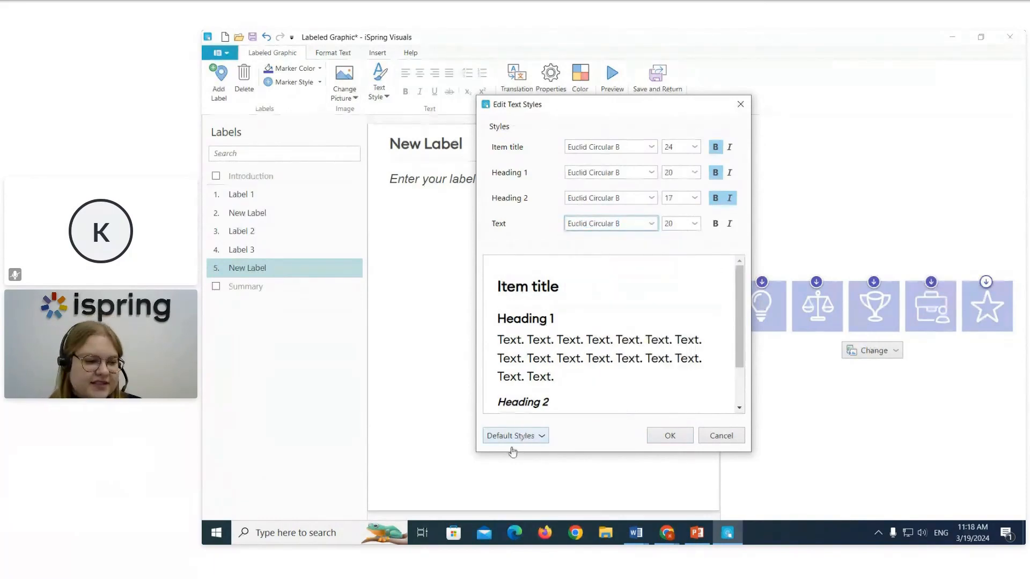
# Set the current text styles as the default styles and apply them to the interaction
pyautogui.moveTo(641, 112); pyautogui.dragTo(639, 75)
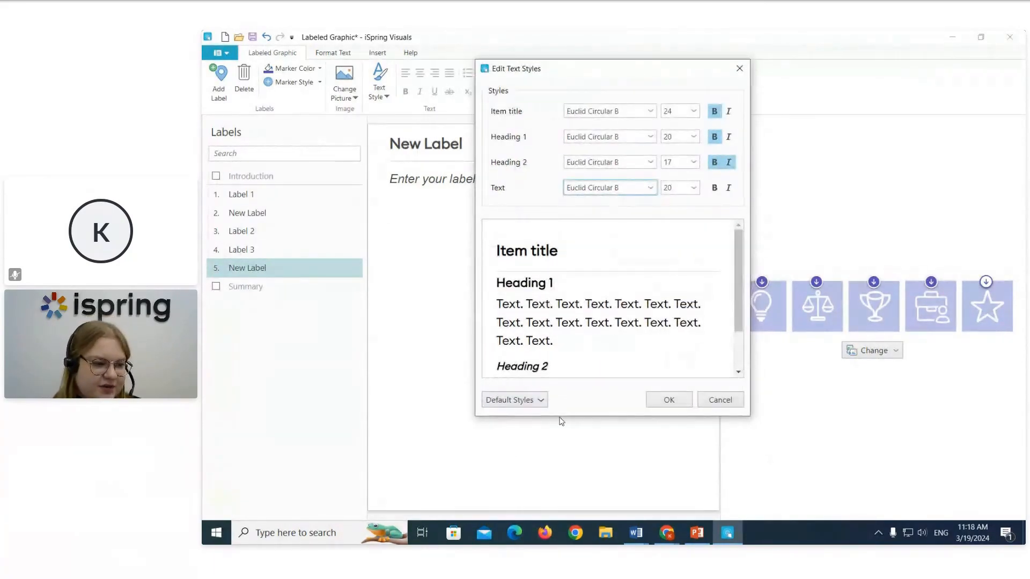
pyautogui.click(537, 403)
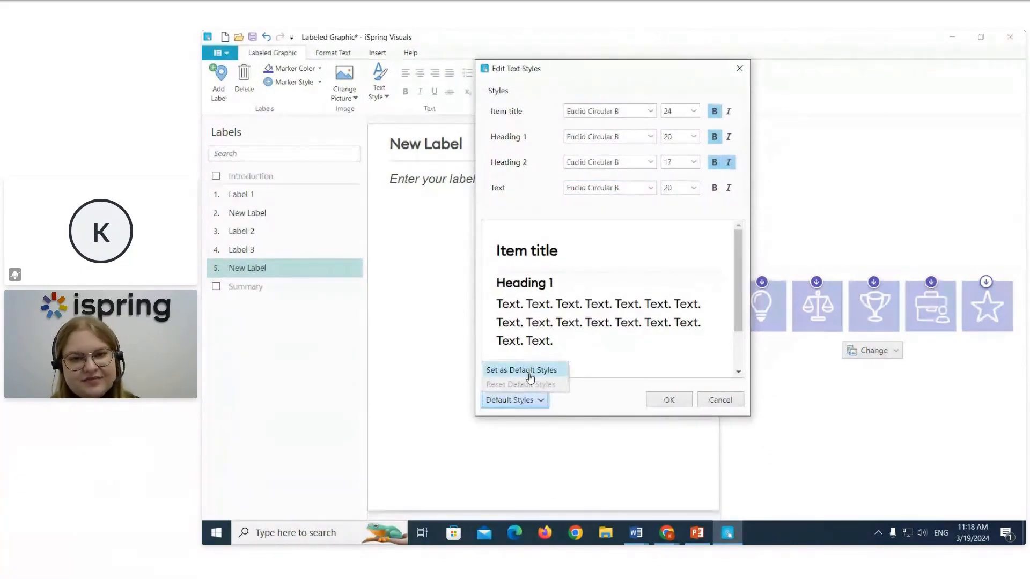
pyautogui.click(530, 376)
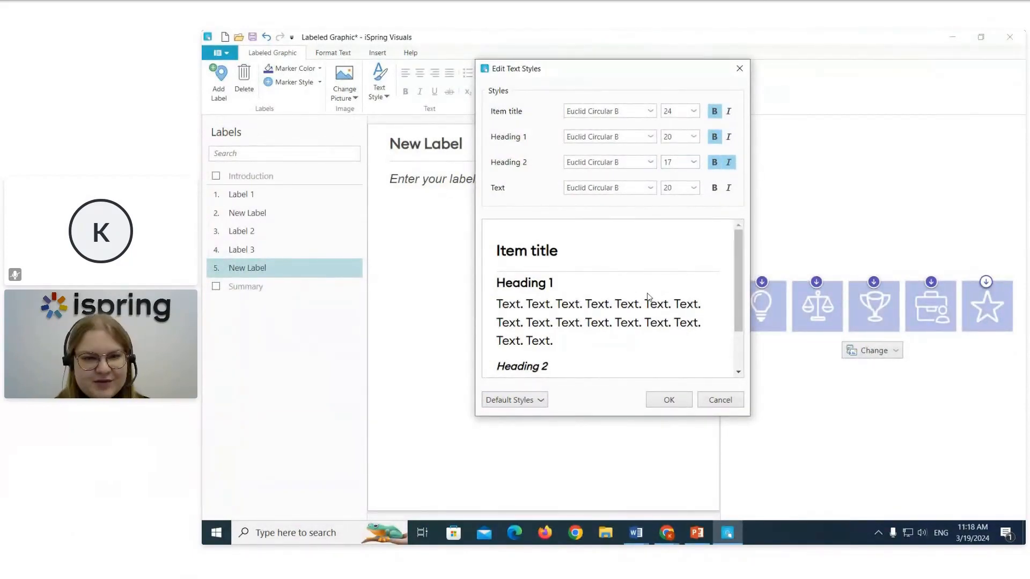
pyautogui.click(668, 404)
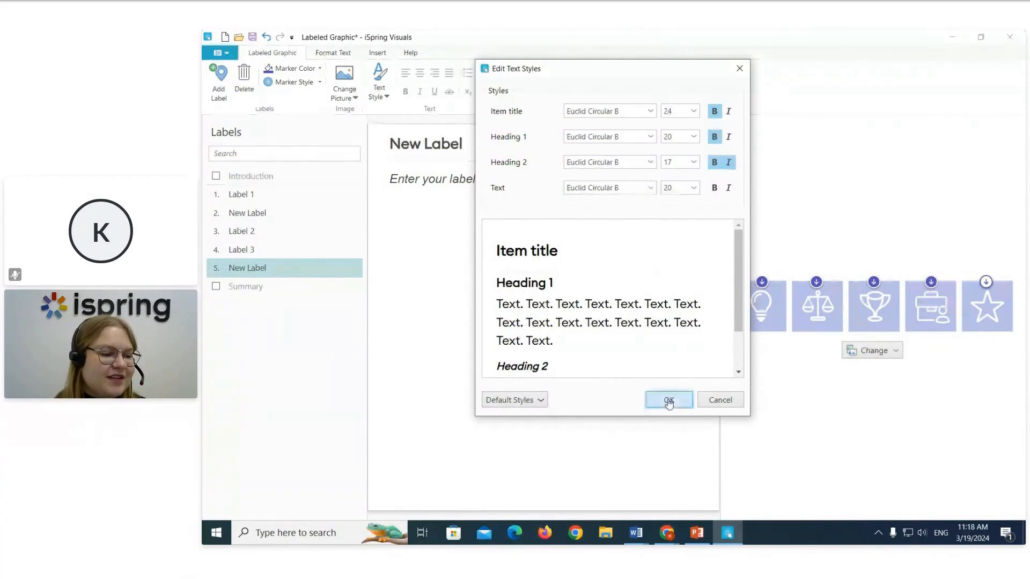
# Include the Introduction page in the labeled graphic
pyautogui.click(270, 201)
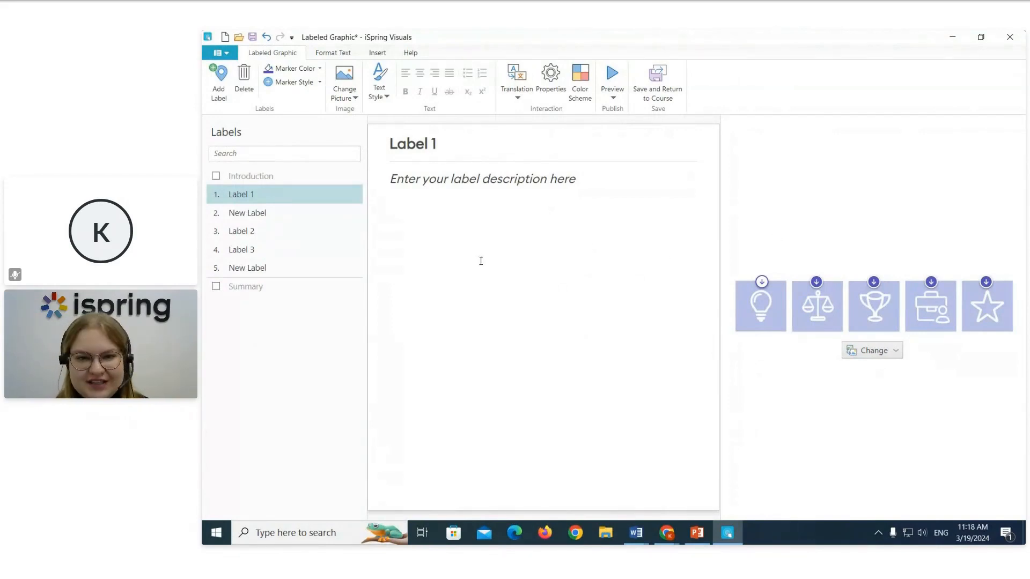
pyautogui.click(272, 177)
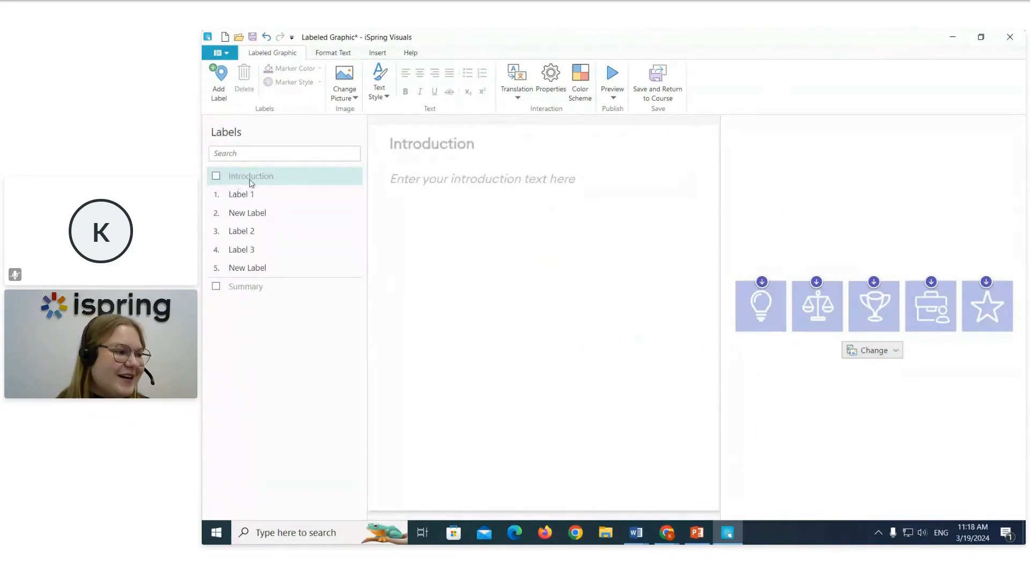
pyautogui.click(215, 177)
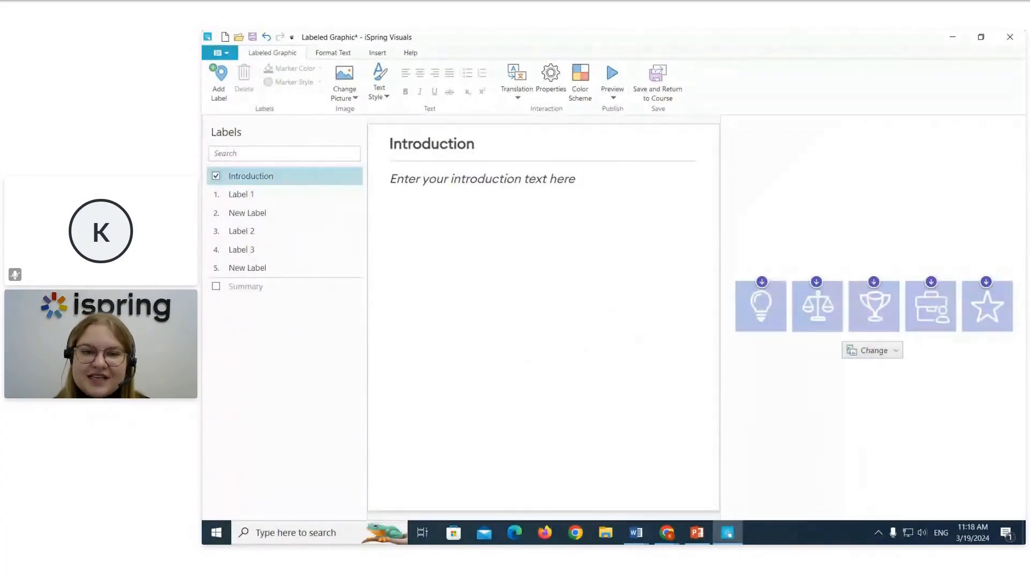
# Replace the Introduction title with "Why is diversity and inclusion in the workplace so important?" from the "benefits and layers" Word document
pyautogui.hotkey('alt', 'Tab')
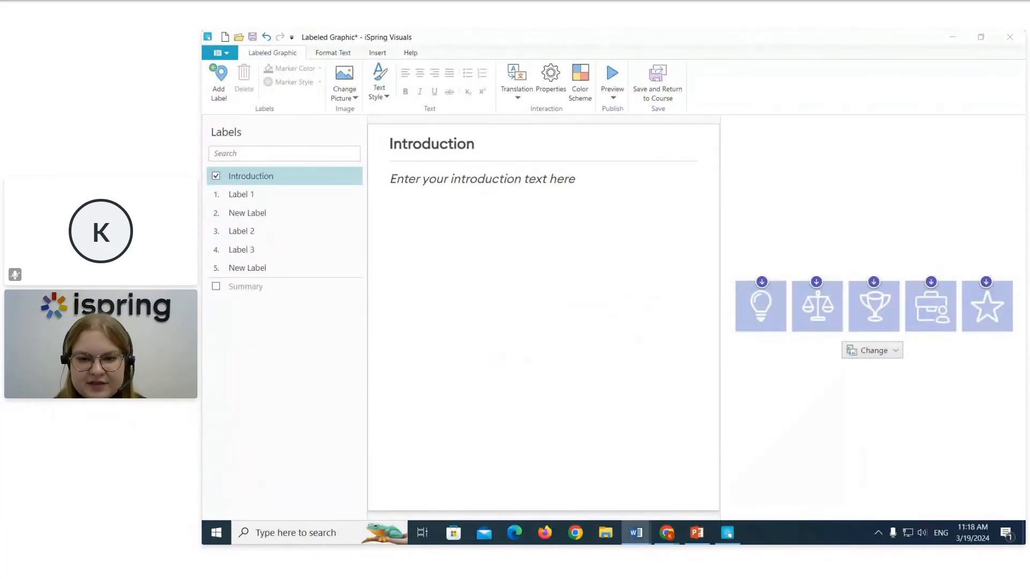
pyautogui.moveTo(1025, 187); pyautogui.dragTo(645, 132)
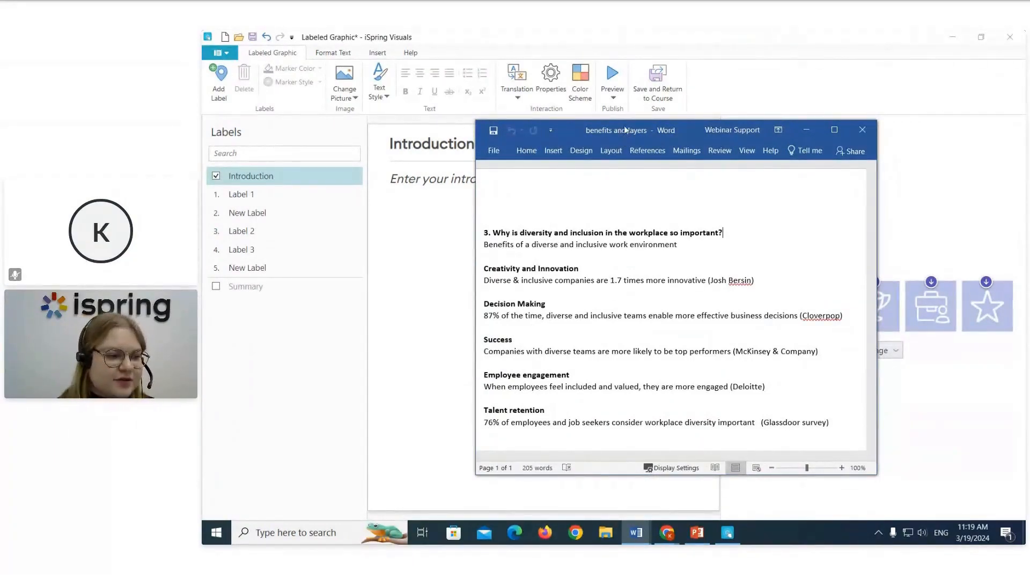
pyautogui.moveTo(625, 130); pyautogui.dragTo(638, 128)
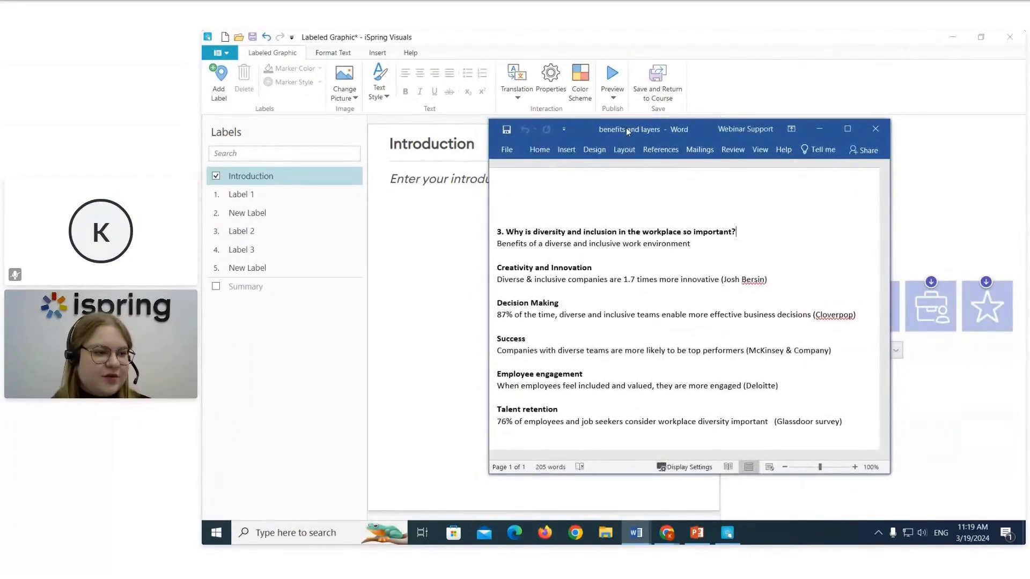
pyautogui.moveTo(626, 128); pyautogui.dragTo(1029, 128)
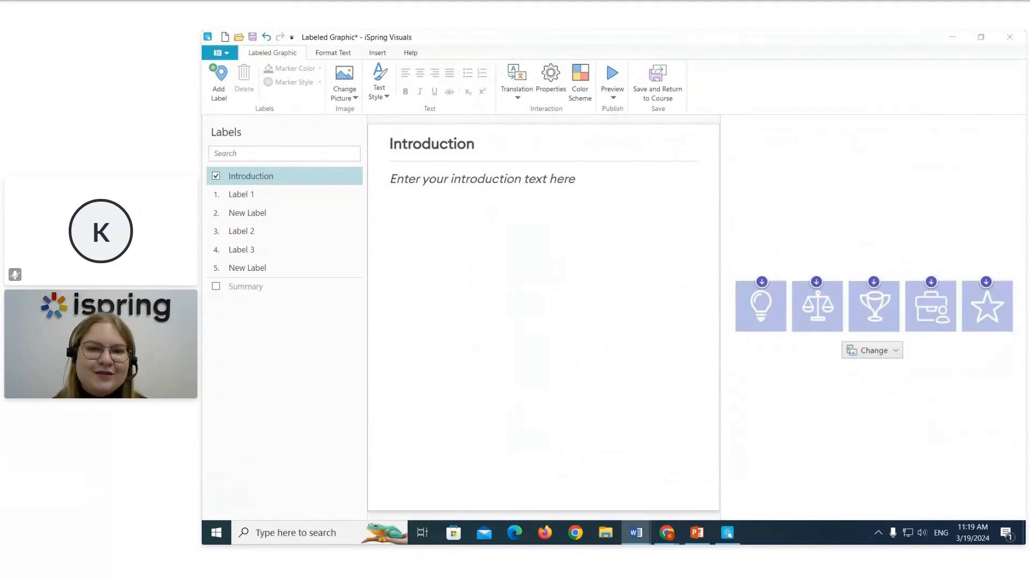
pyautogui.moveTo(548, 149); pyautogui.dragTo(383, 146)
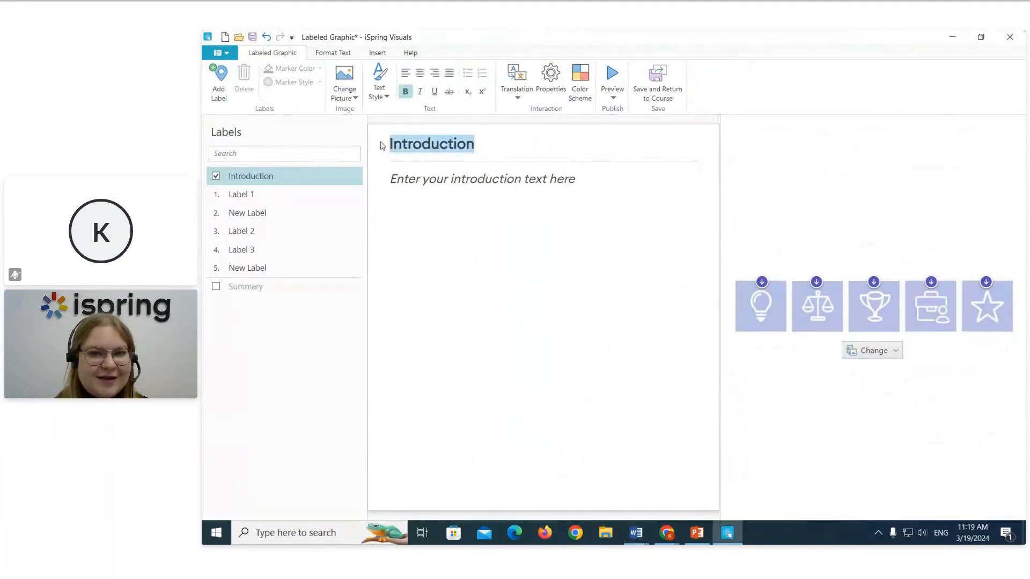
pyautogui.write('Why is diversity and inclusion in the workplace so important?')
# Fill in the introduction text with "Benefits of a diverse and inclusive work environment" from the Word document
pyautogui.click(585, 218)
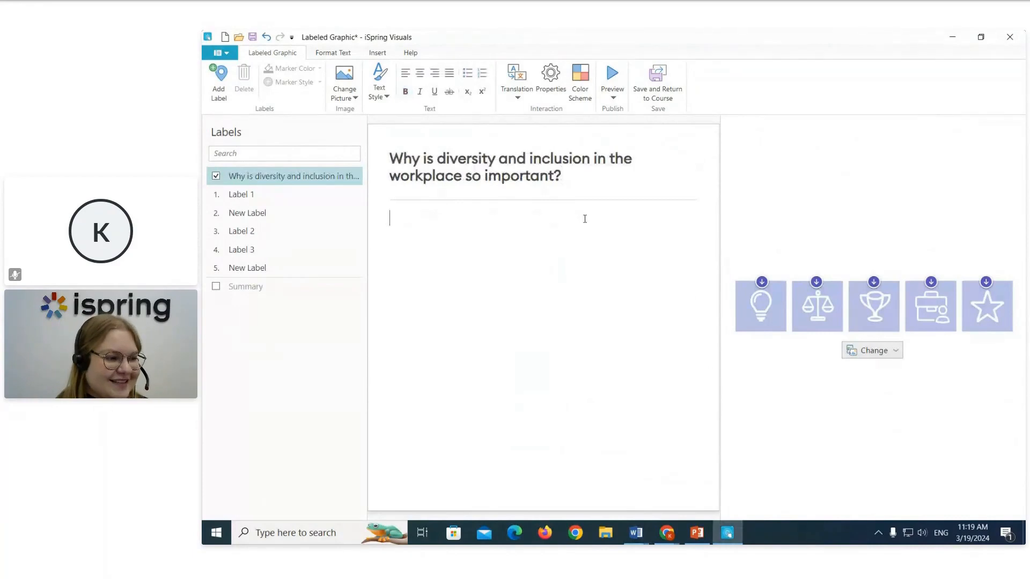
pyautogui.hotkey('alt', 'Tab')
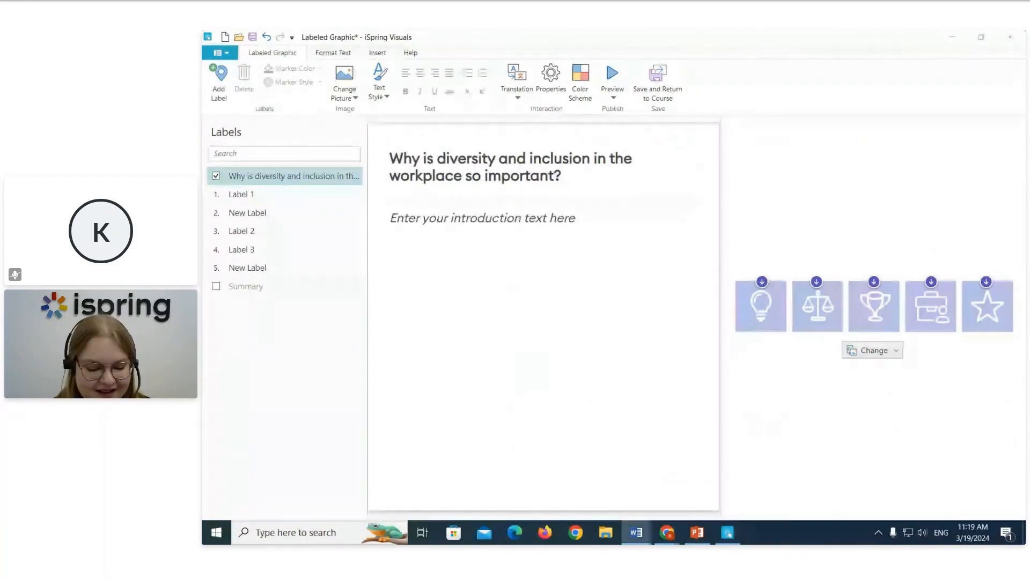
pyautogui.click(580, 219)
pyautogui.write('Benefits of a diverse and inclusive work environment')
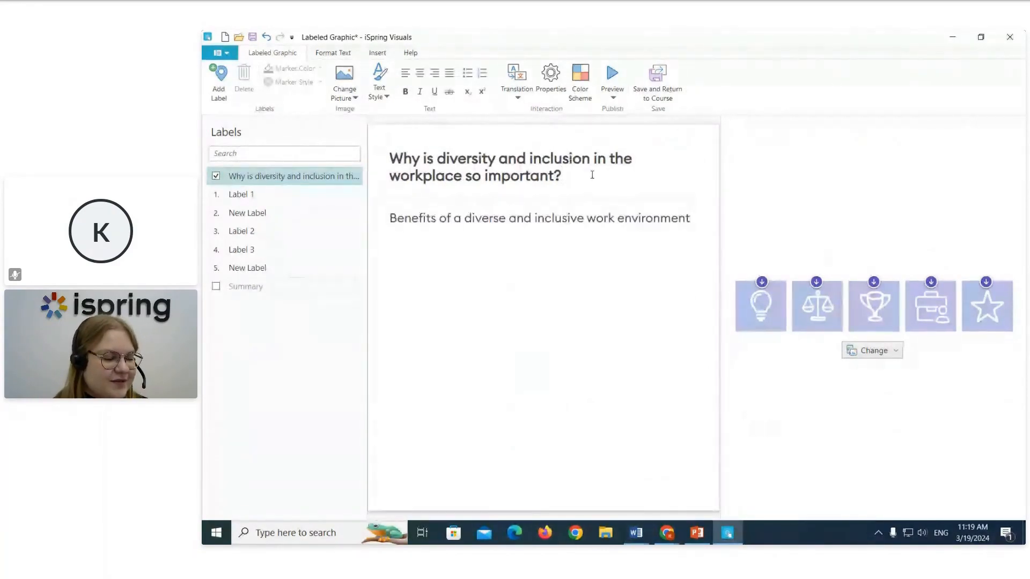
pyautogui.click(592, 175)
pyautogui.click(588, 216)
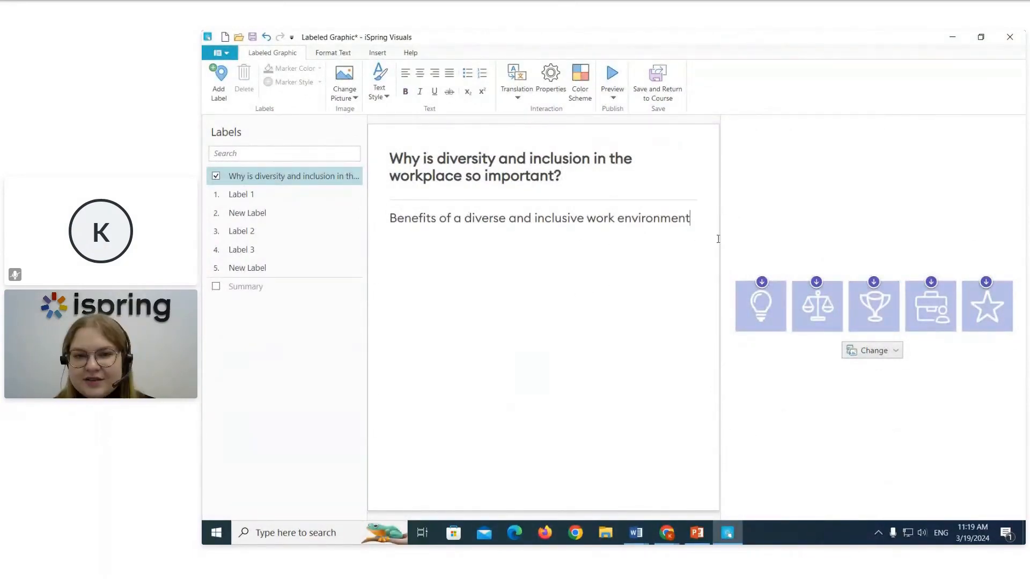
# Insert the picture file "2" from the Diversity and Inclusion folder below the introduction text
pyautogui.click(323, 53)
pyautogui.click(377, 52)
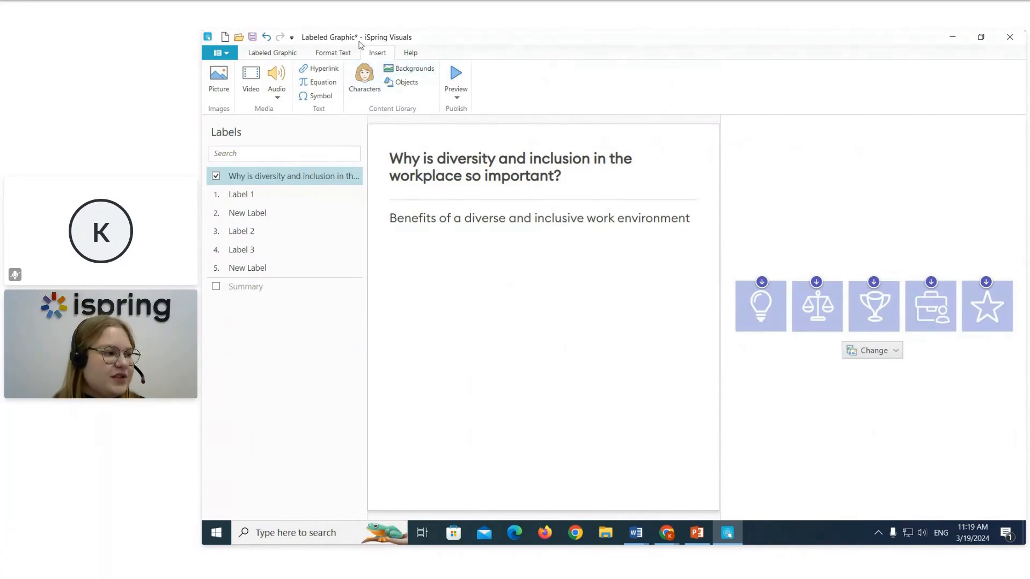
pyautogui.click(218, 92)
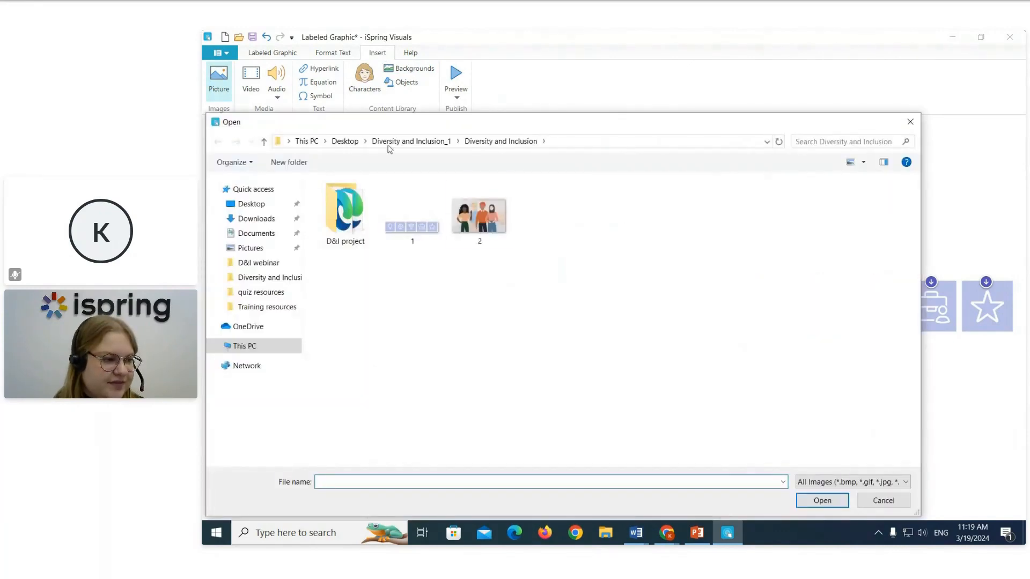
pyautogui.click(485, 248)
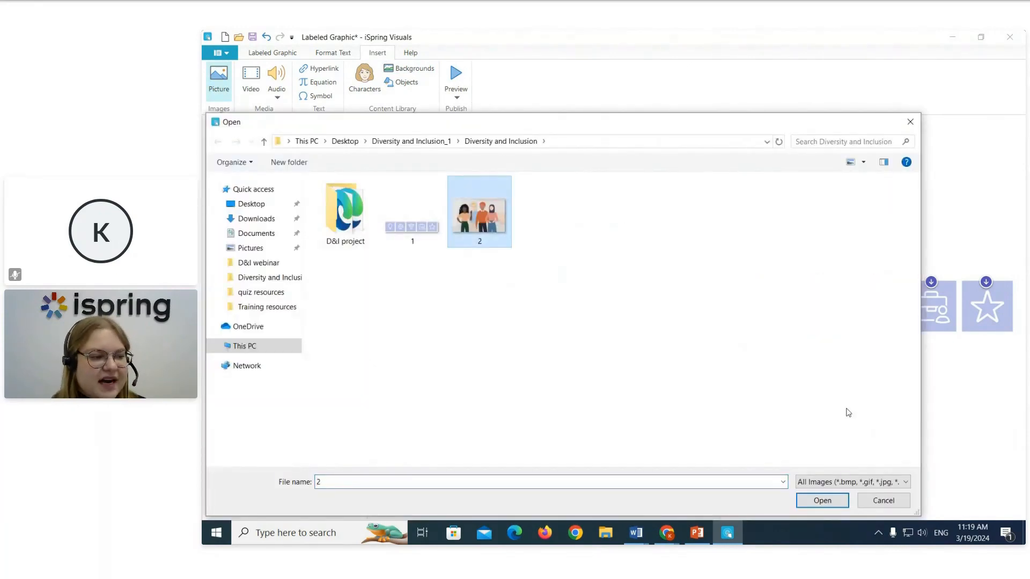
pyautogui.click(840, 501)
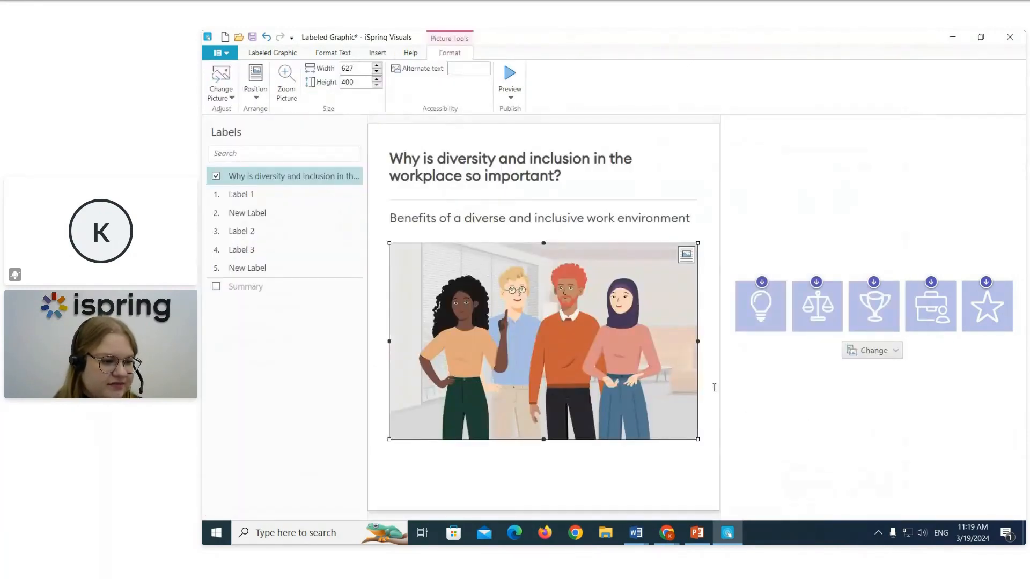
pyautogui.click(716, 388)
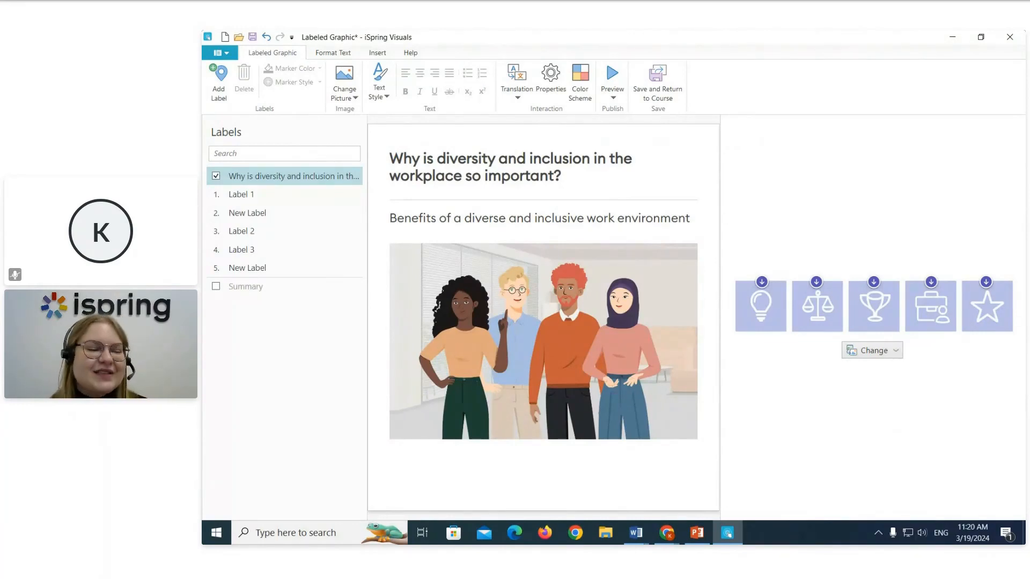
# Add text-to-speech narration to the introduction that reads only "Why is diversity and inclusion in the workplace so important?"
pyautogui.click(383, 55)
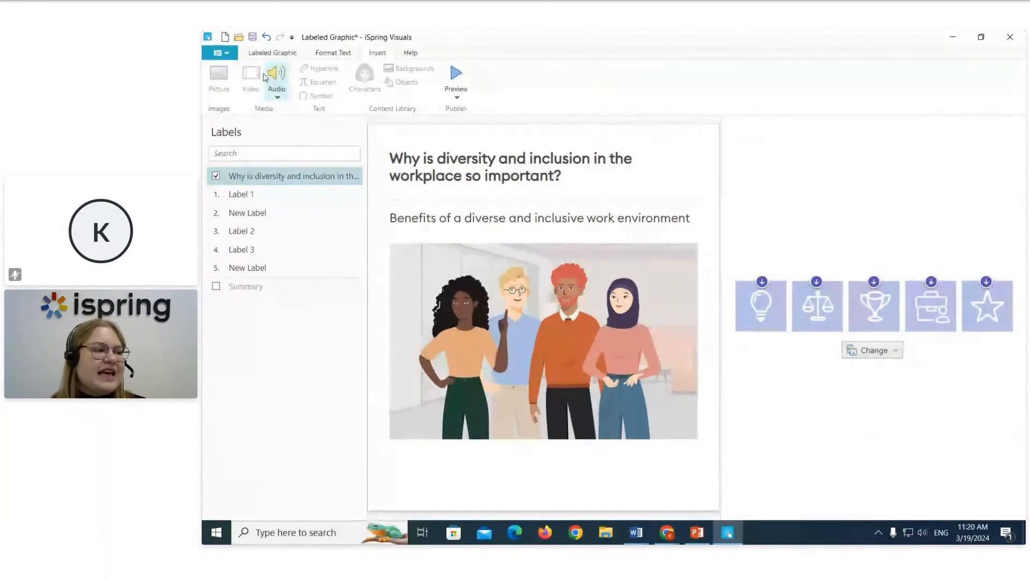
pyautogui.click(280, 98)
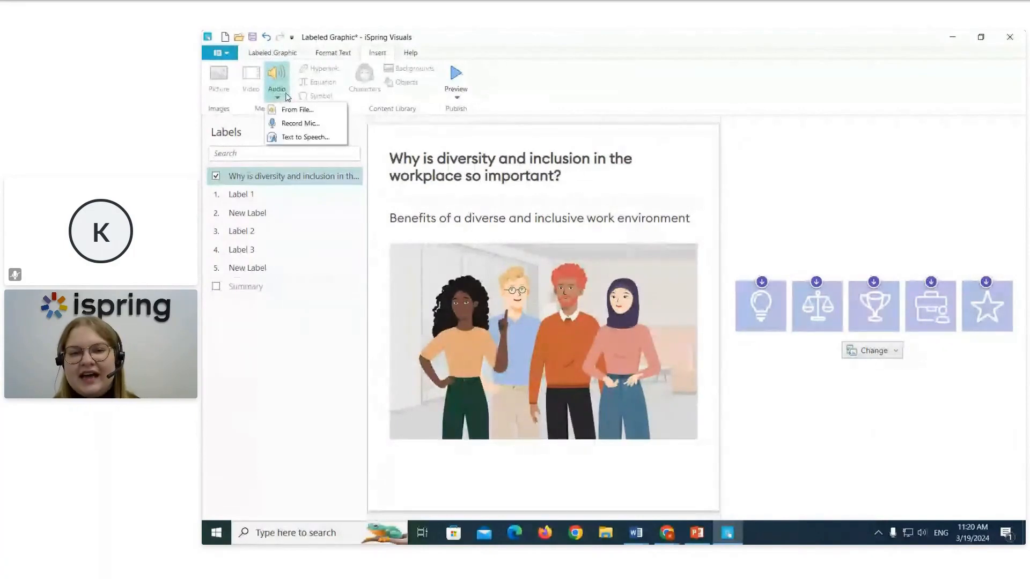
pyautogui.click(317, 137)
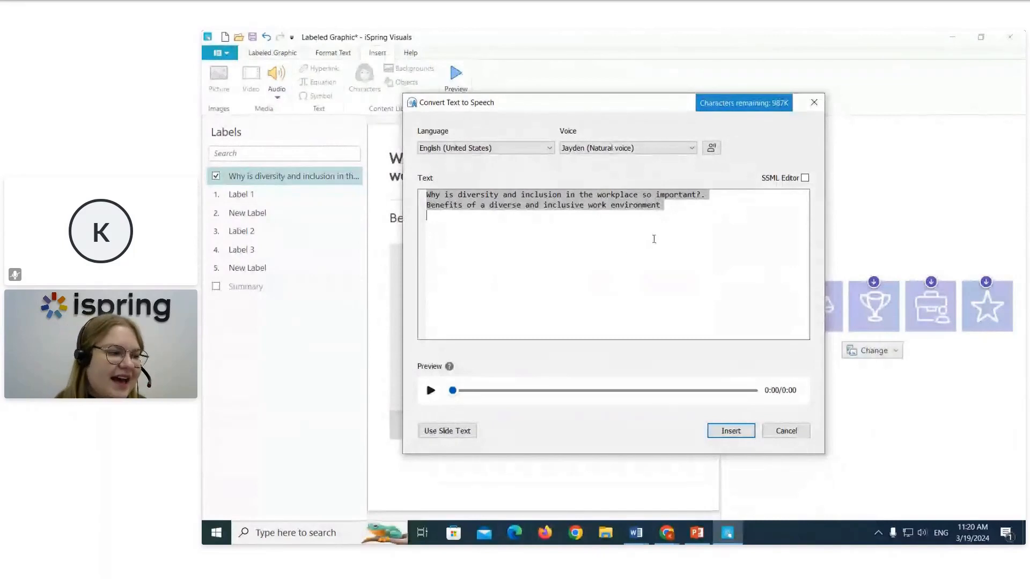
pyautogui.click(654, 238)
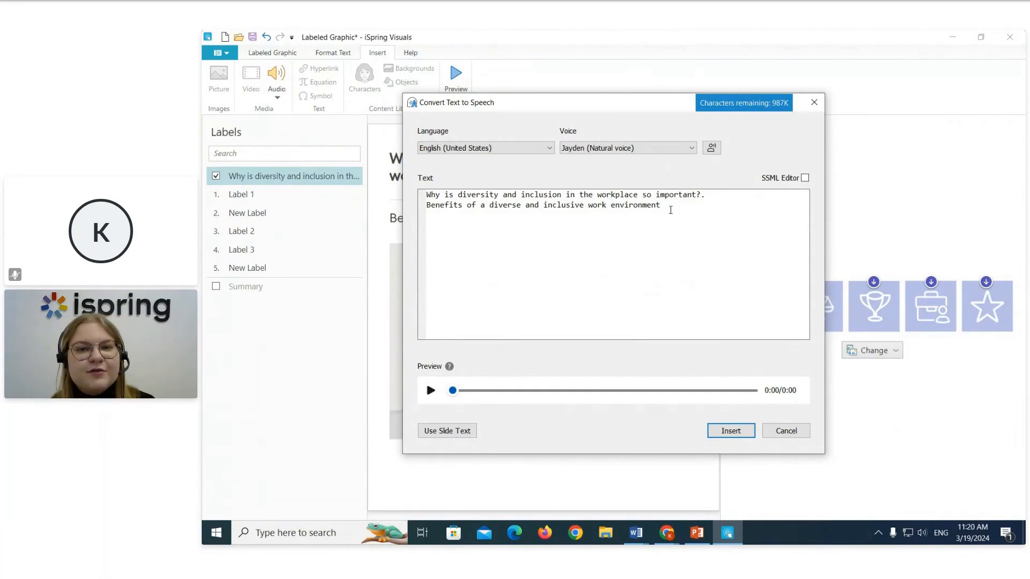
pyautogui.moveTo(671, 210); pyautogui.dragTo(427, 210)
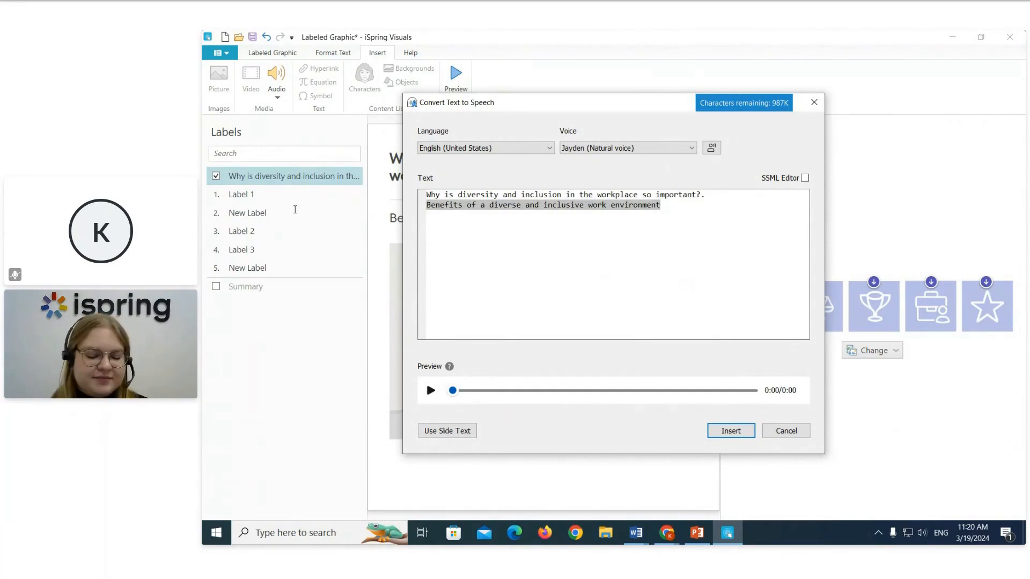
pyautogui.press('BackSpace')
pyautogui.press('BackSpace')
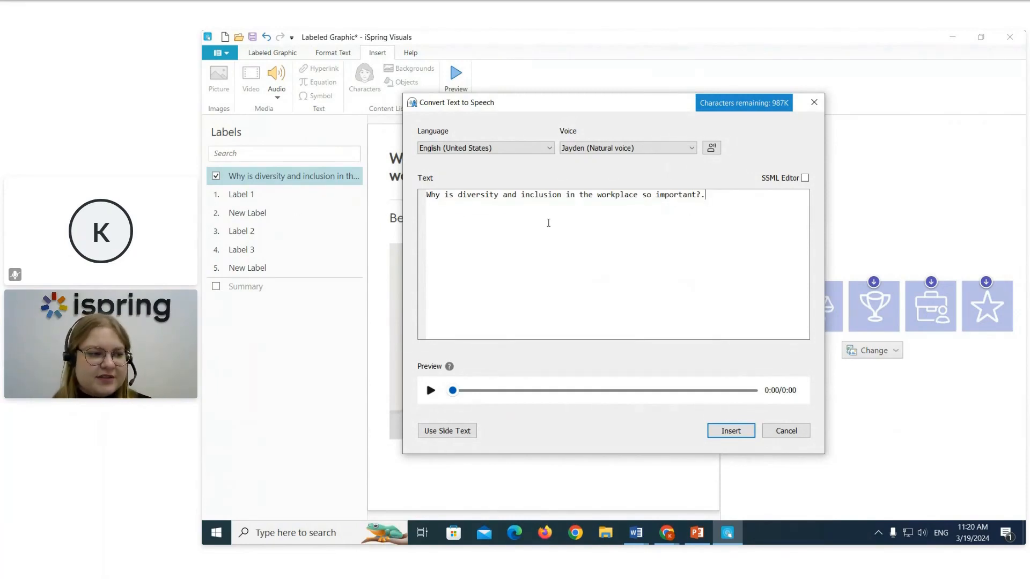
pyautogui.press('BackSpace')
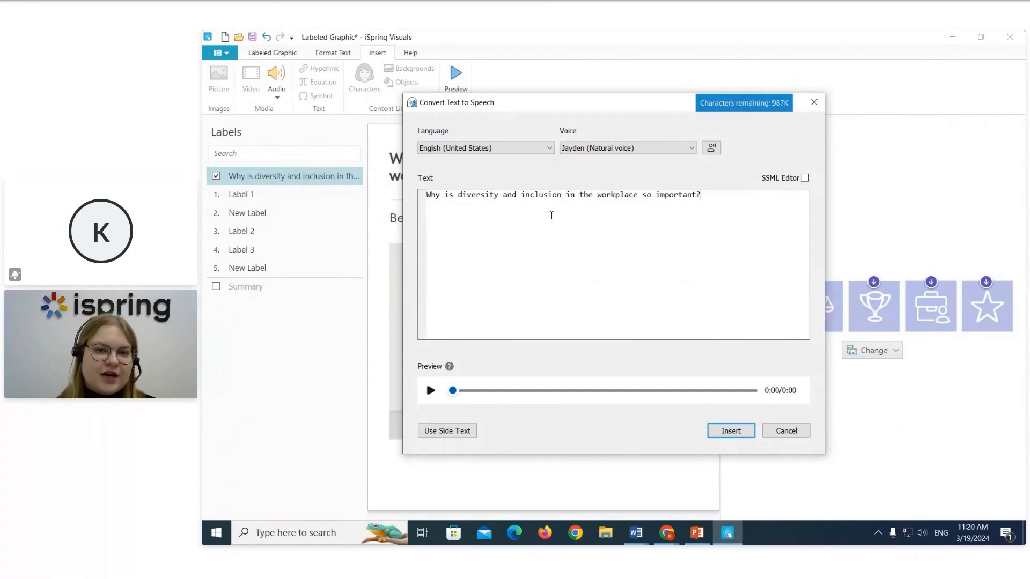
pyautogui.moveTo(556, 103); pyautogui.dragTo(687, 101)
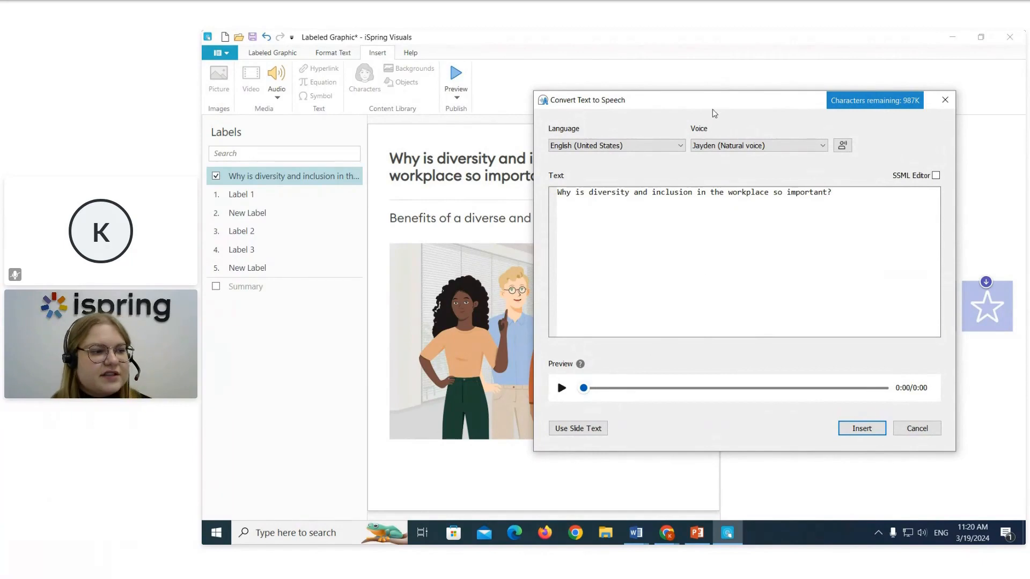
pyautogui.moveTo(714, 105); pyautogui.dragTo(658, 100)
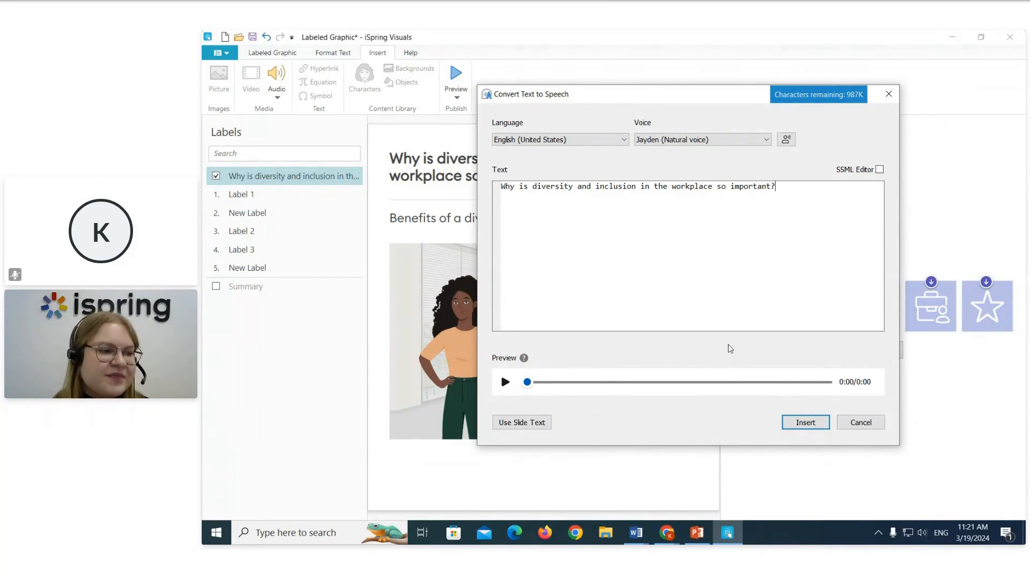
pyautogui.click(806, 422)
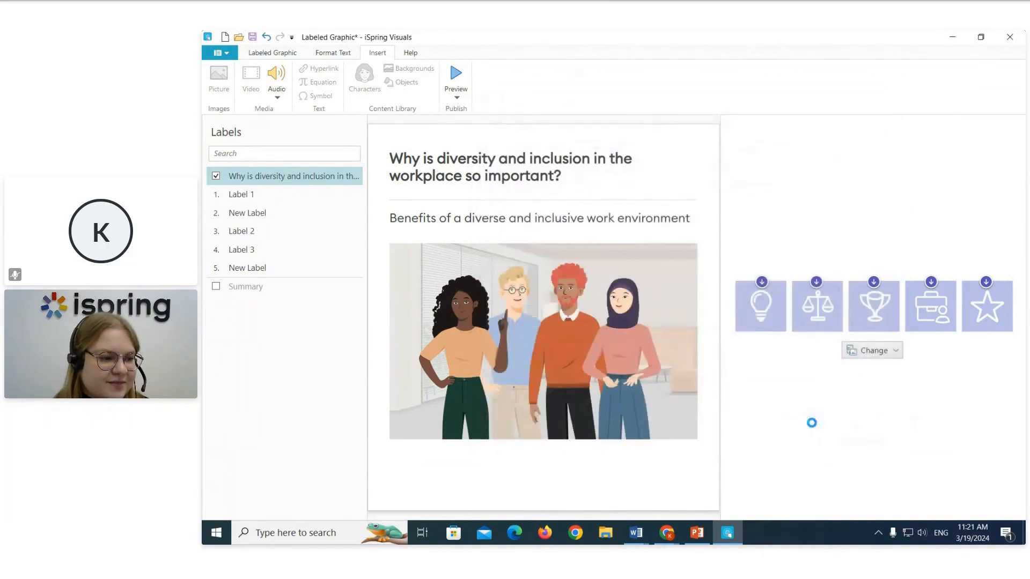
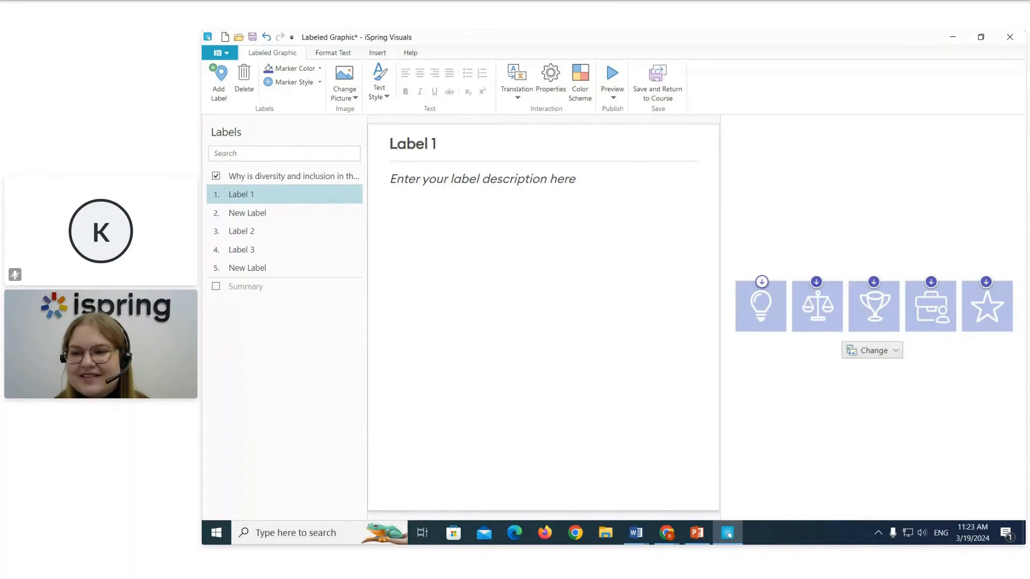
# Title the first label "Creativity and Innovation" with the description "Diverse & inclusive companies are 1.7 times more innovative (Josh Bersin)"
pyautogui.hotkey('alt', 'Tab')
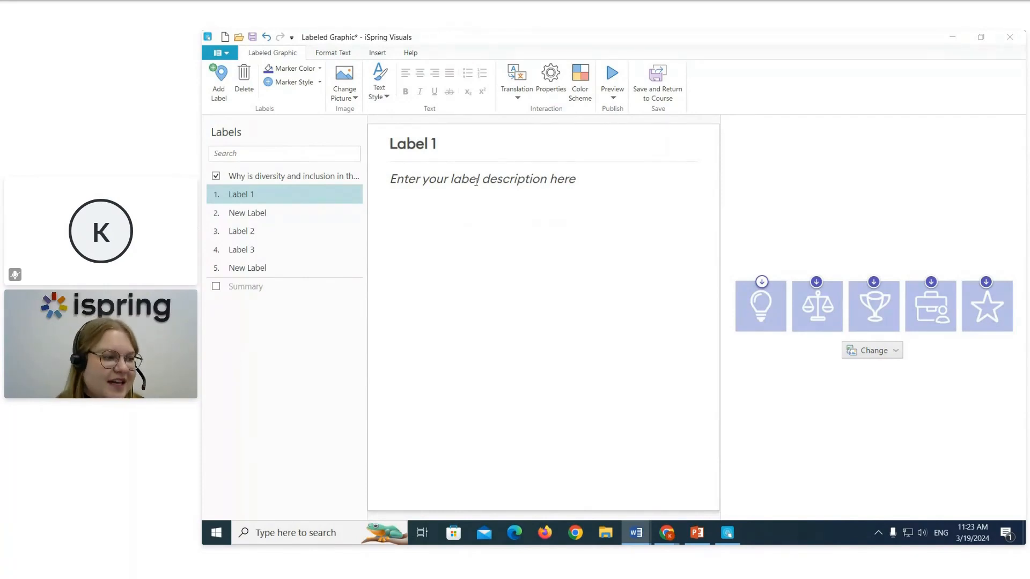
pyautogui.moveTo(472, 142); pyautogui.dragTo(372, 153)
pyautogui.write('Creativity and Innovation')
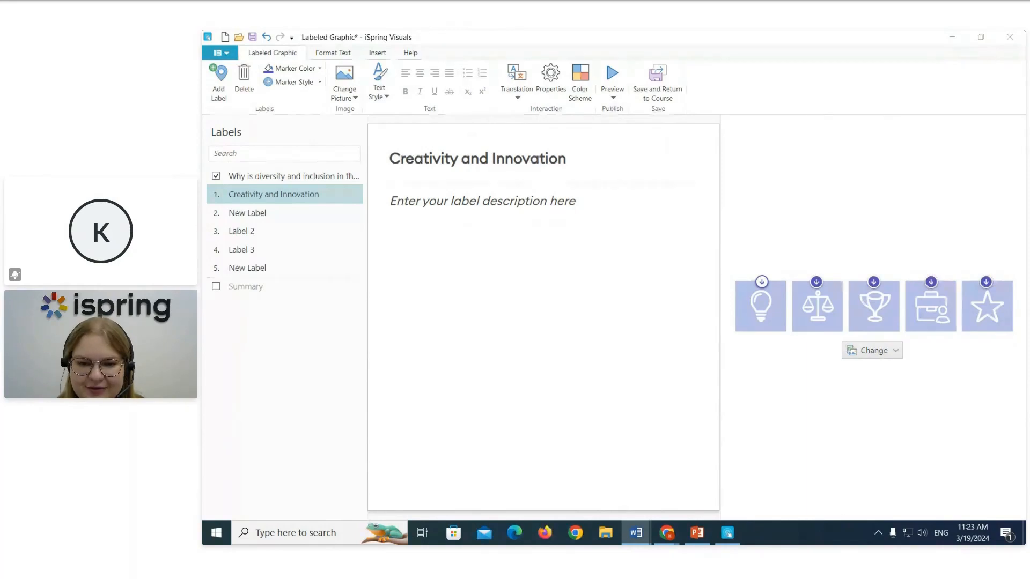
pyautogui.click(654, 230)
pyautogui.write('Diverse & inclusive companies are 1.7 times more innovative (Josh Bersin)')
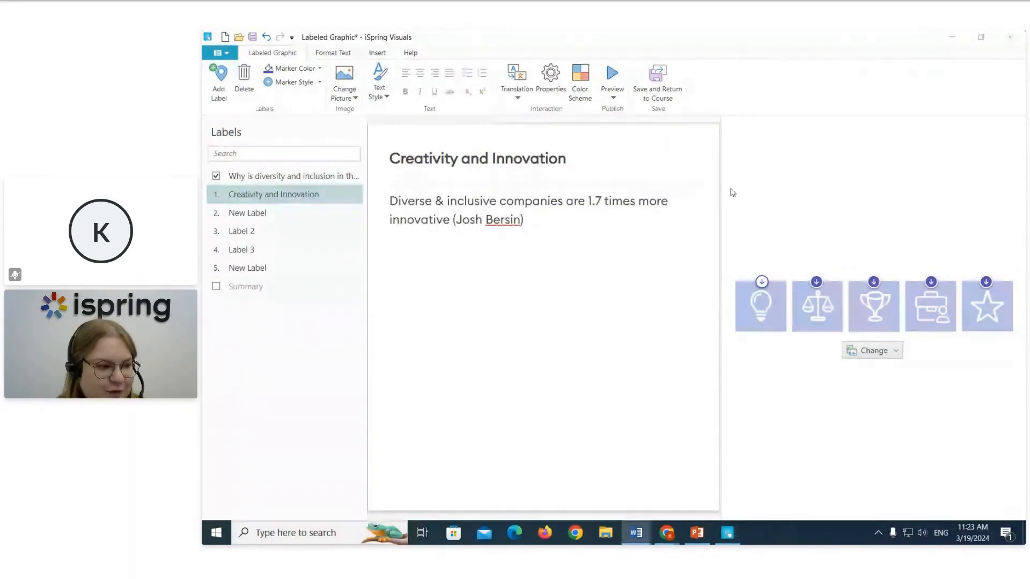
# Title the second label "Decision Making" with the description "87% of the time, diverse and inclusive teams enable more effective business decisions (Cloverpop)"
pyautogui.click(261, 213)
pyautogui.write('Decision Making')
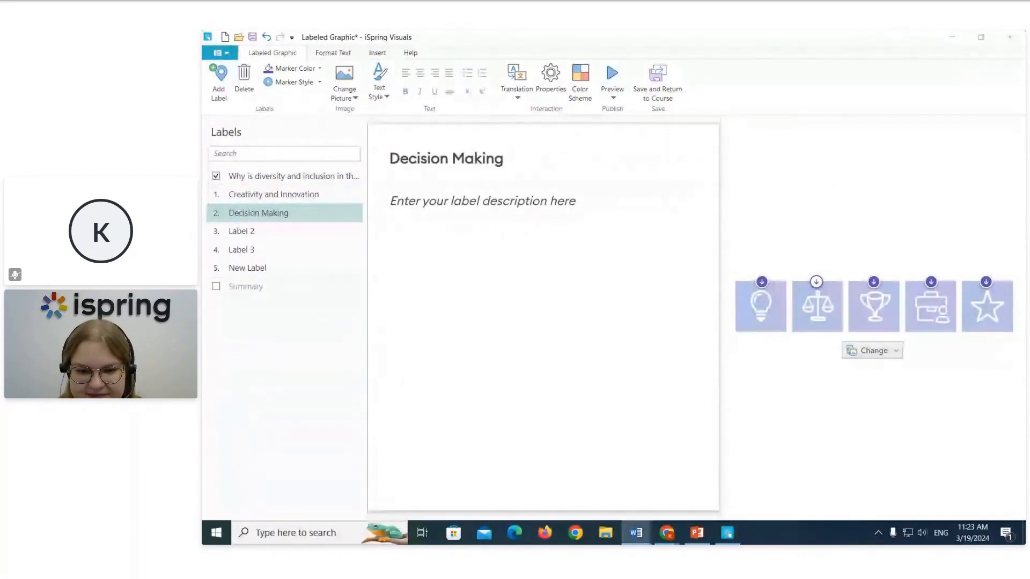
pyautogui.click(559, 232)
pyautogui.write('87% of the time, diverse and inclusive teams enable more effective business decisions (Cloverpop)')
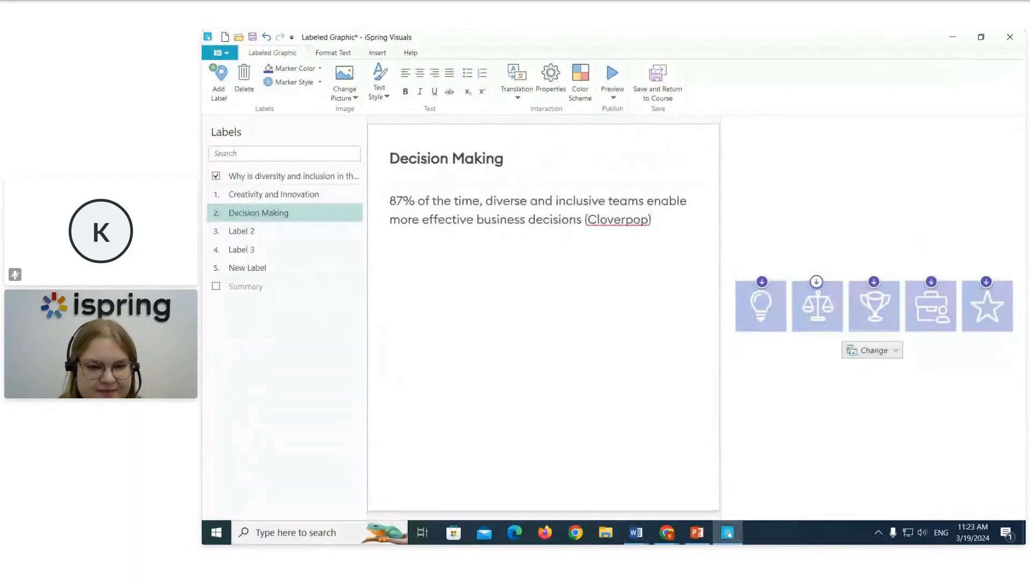
# Title the third label "Success" with the description "Companies with diverse teams are more likely to be top performers (McKinsey & Company)"
pyautogui.click(273, 231)
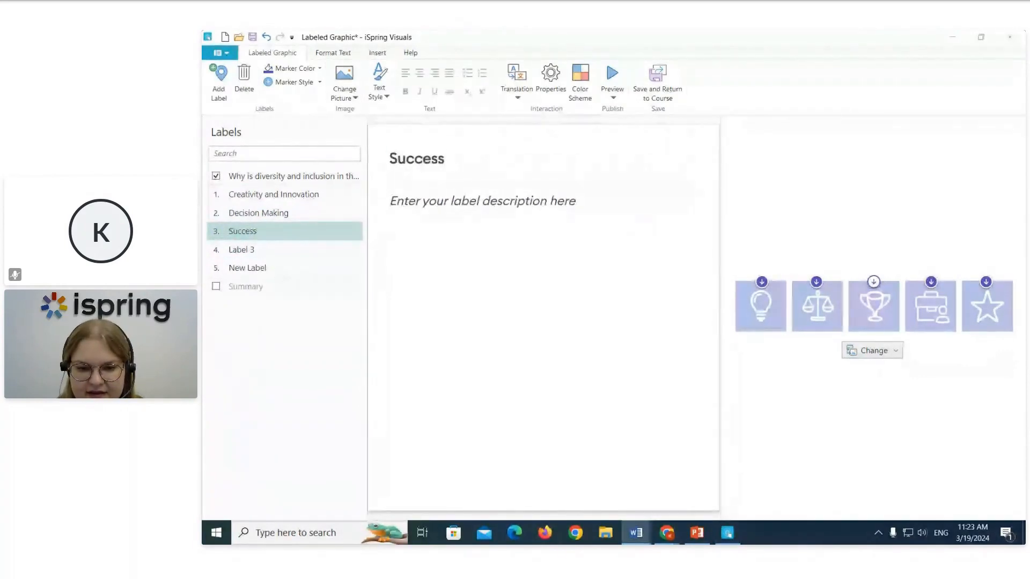
pyautogui.click(588, 228)
pyautogui.write('Companies with diverse teams are more likely to be top performers (McKinsey & Company)')
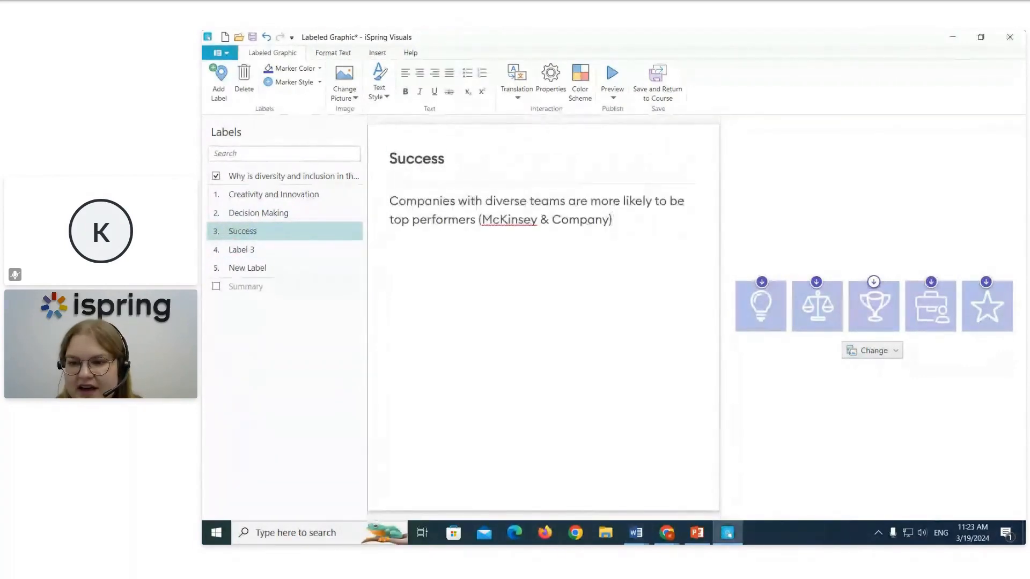
# Title the fourth label "Employee engagement" with the description "When employees feel included and valued, they are more engaged (Deloitte)"
pyautogui.hotkey('alt', 'Tab')
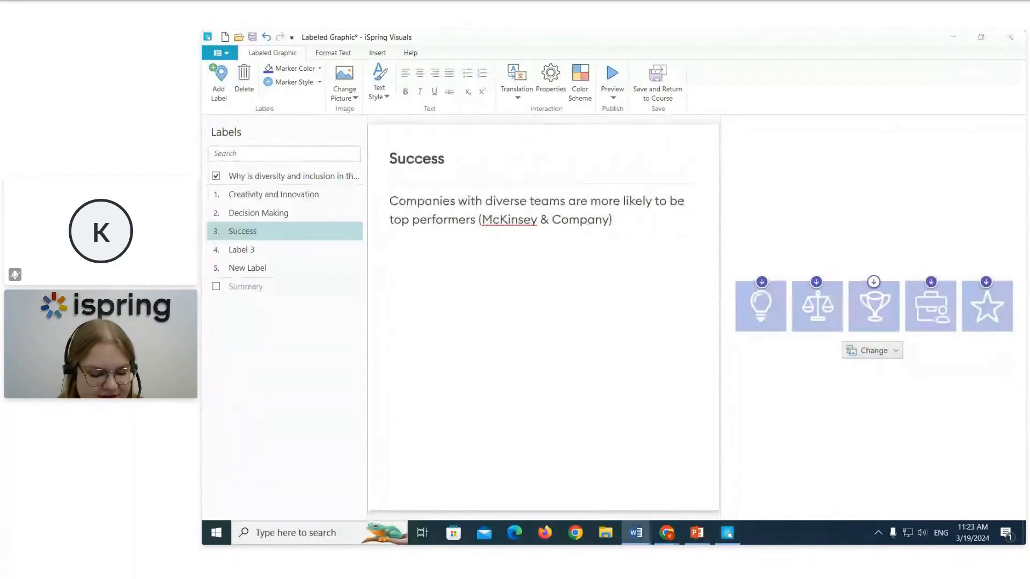
pyautogui.click(257, 252)
pyautogui.moveTo(463, 156); pyautogui.dragTo(289, 147)
pyautogui.write('Employee engagement')
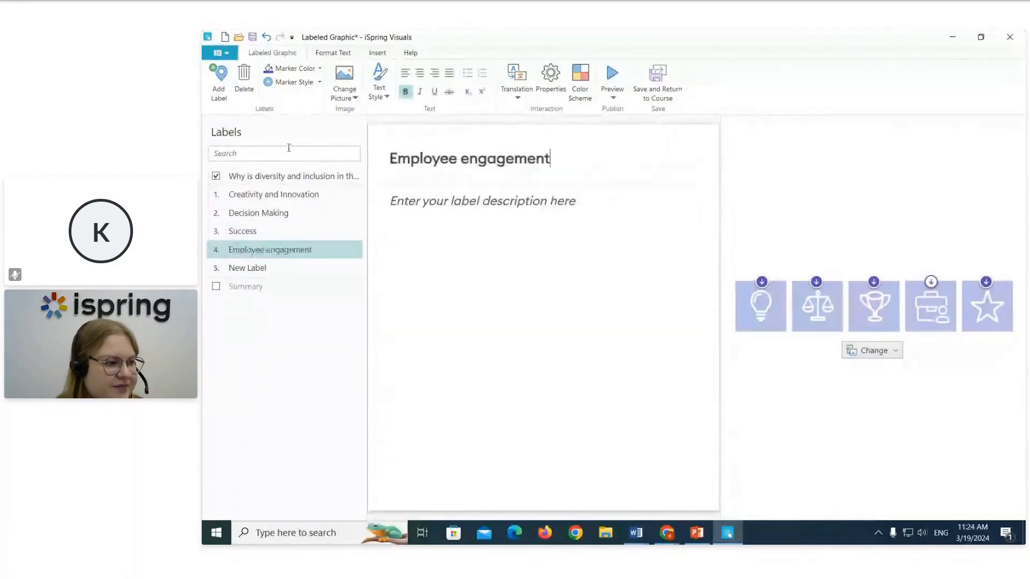
pyautogui.hotkey('alt', 'Tab')
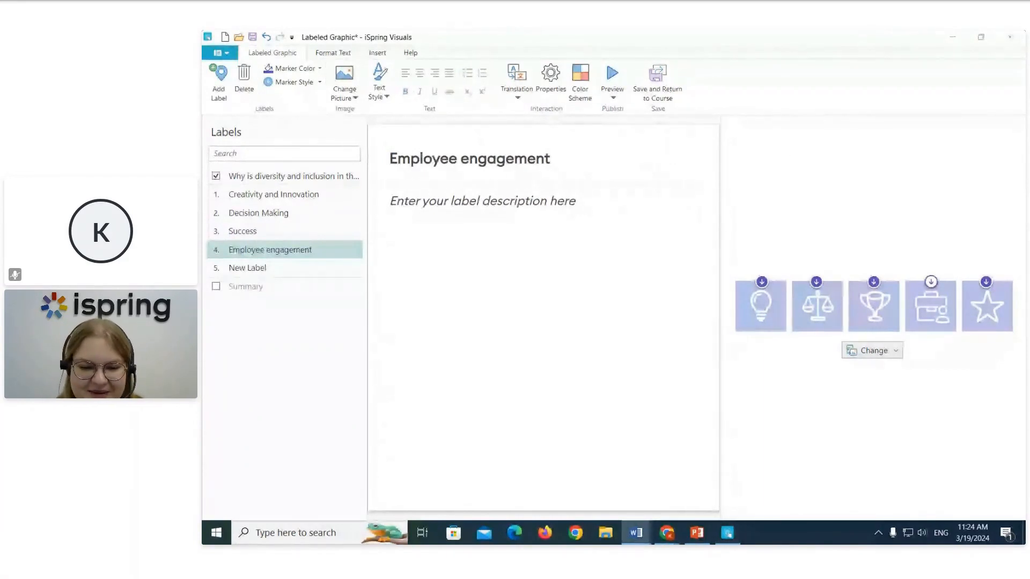
pyautogui.click(587, 267)
pyautogui.write('When employees feel included and valued, they are more engaged (Deloitte)')
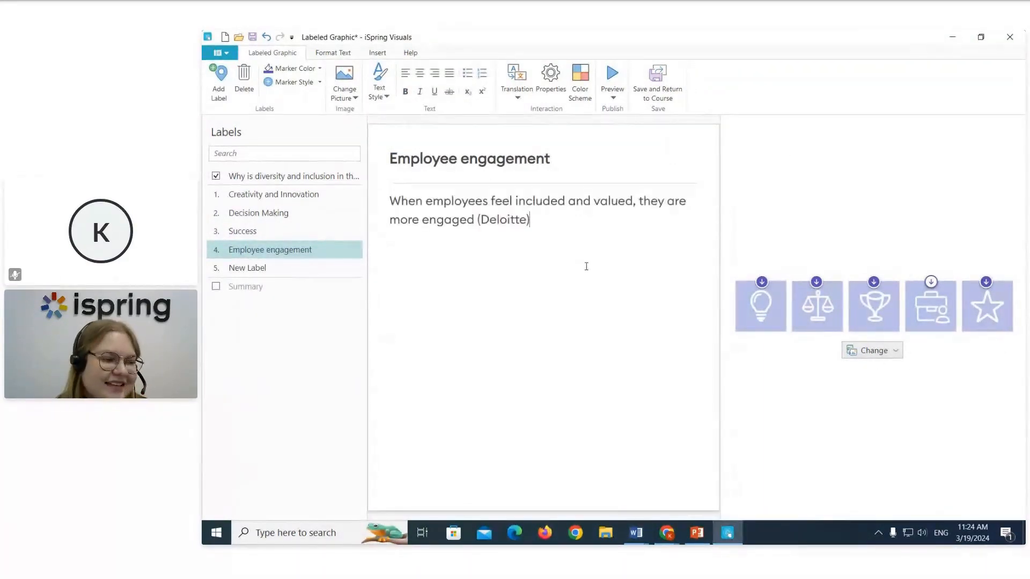
# Title the fifth label "Talent retention" with the description "76% of employees and job seekers consider workplace diversity important (Glassdoor survey)"
pyautogui.click(263, 286)
pyautogui.click(261, 269)
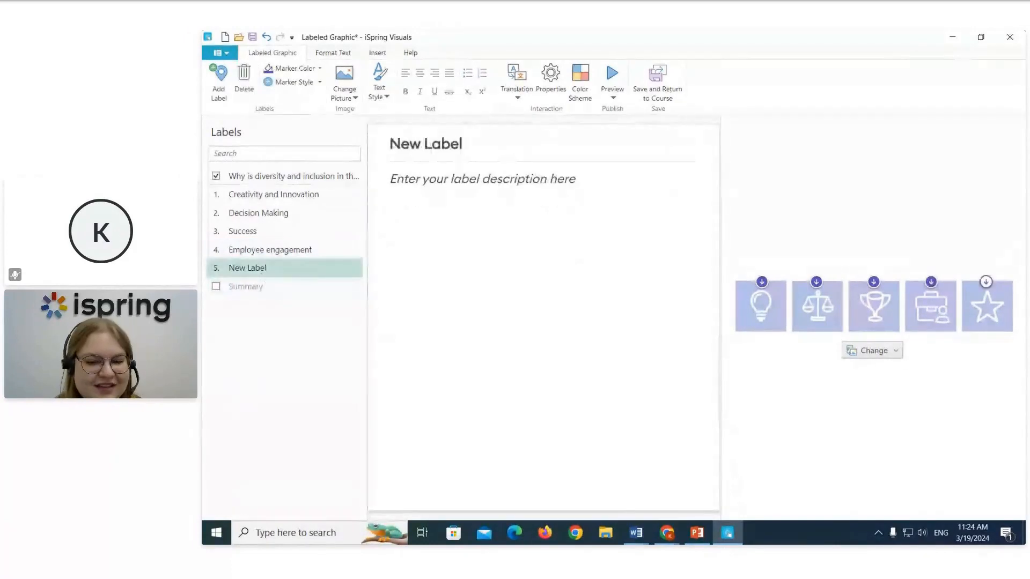
pyautogui.hotkey('alt', 'Tab')
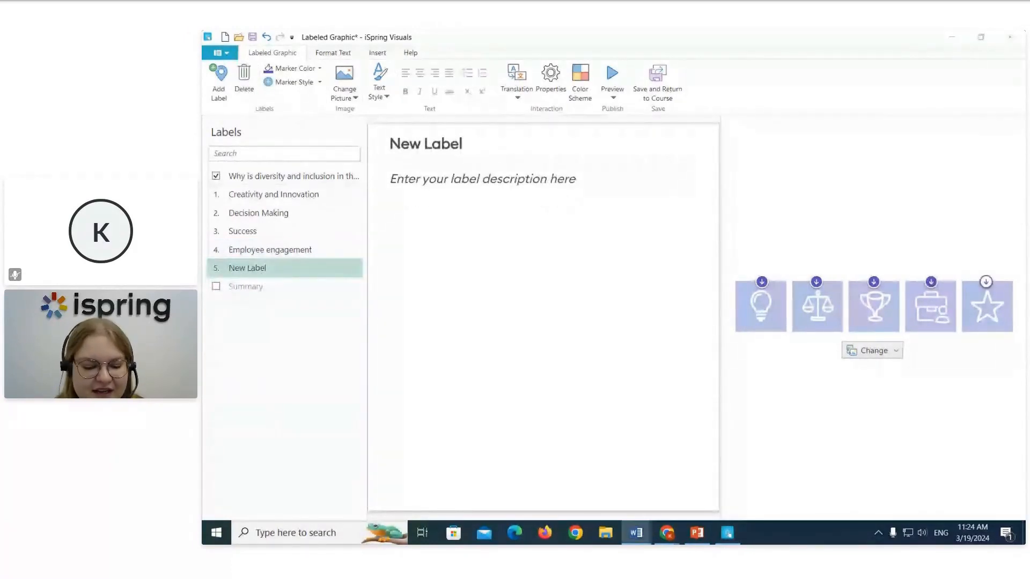
pyautogui.tripleClick(494, 143)
pyautogui.write('Talent retention')
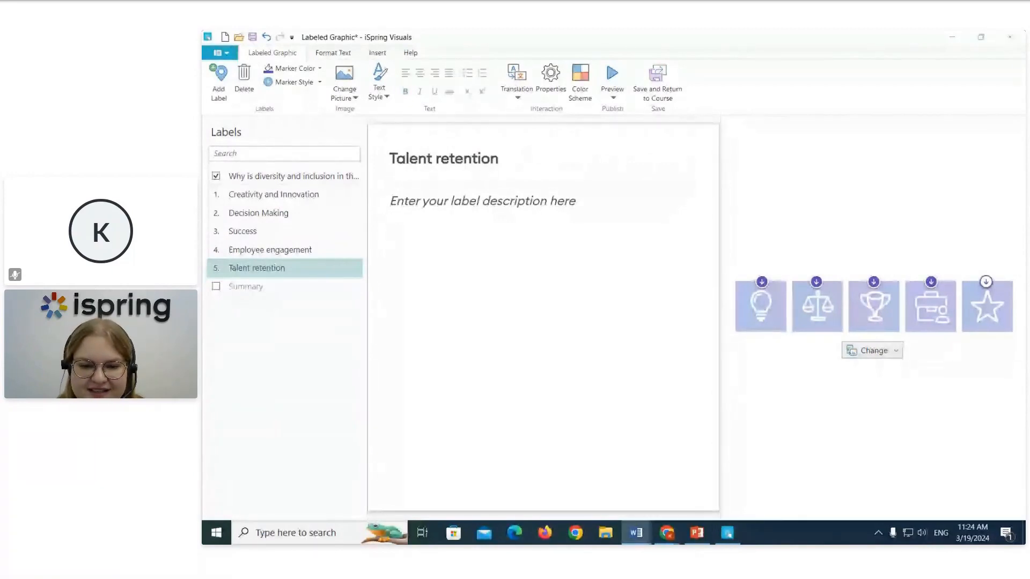
pyautogui.click(577, 206)
pyautogui.write('76% of employees and job seekers consider workplace diversity important  (Glassdoor survey)')
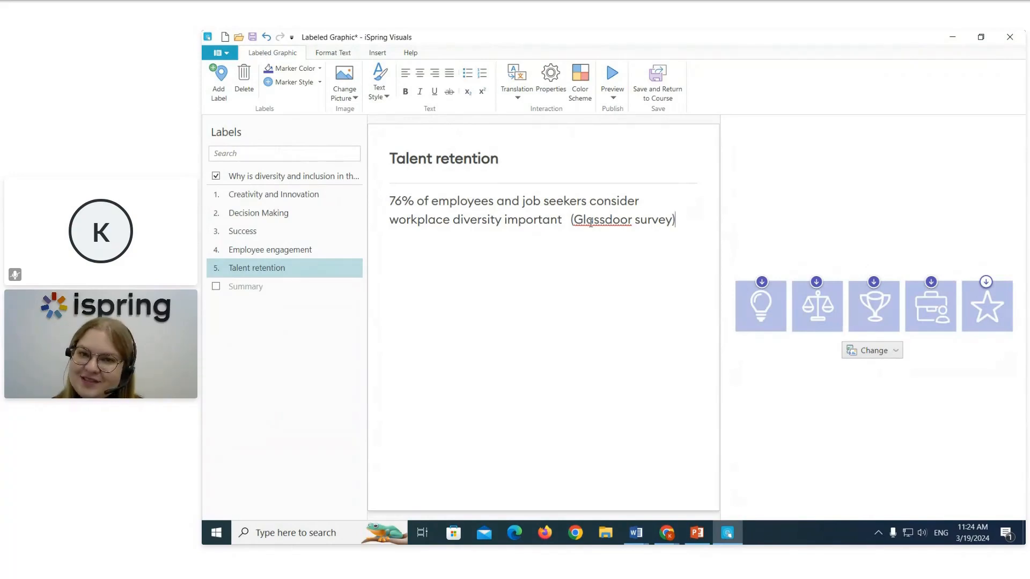
pyautogui.hotkey('alt', 'Tab')
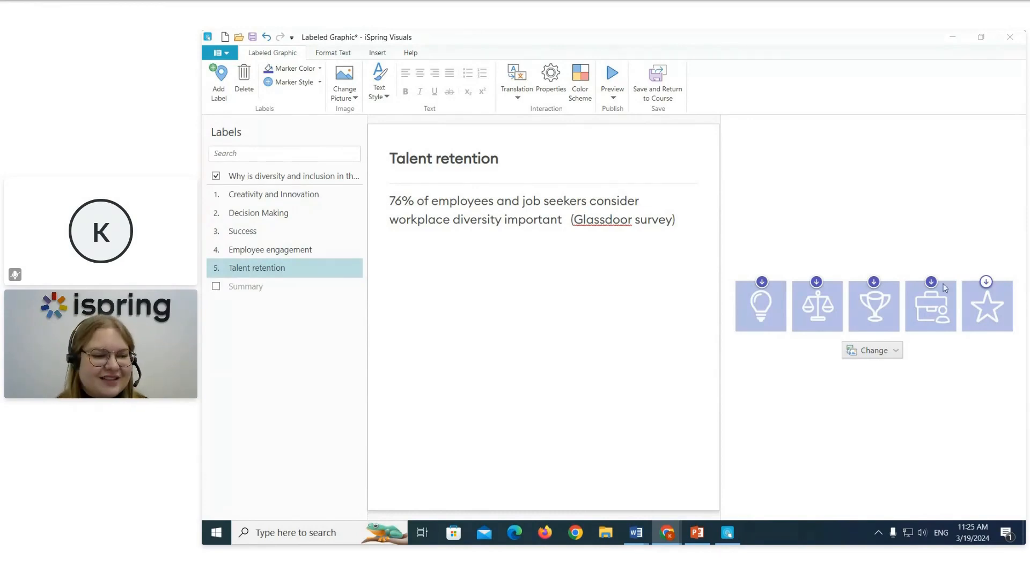
pyautogui.click(491, 280)
pyautogui.hotkey('alt', 'Tab')
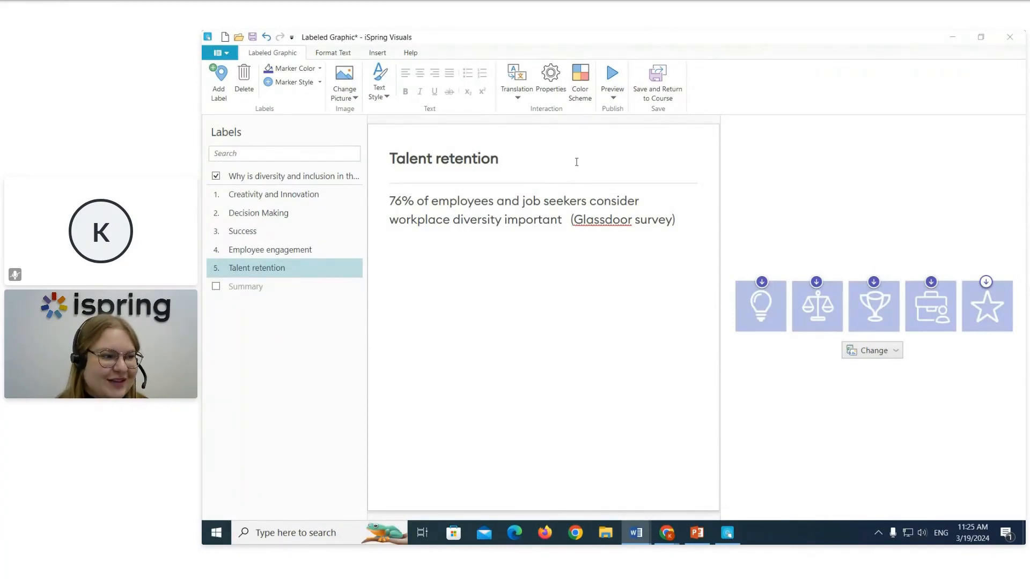
# Open the interaction properties, close the introduction in the preview, and set the interaction title to "Diversity and Inclusion"
pyautogui.click(558, 87)
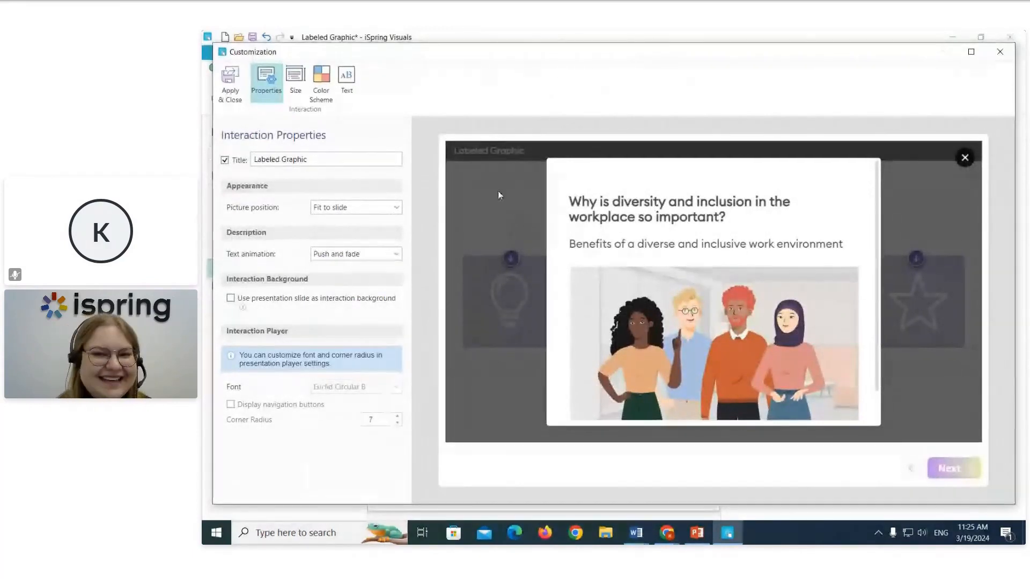
pyautogui.click(964, 157)
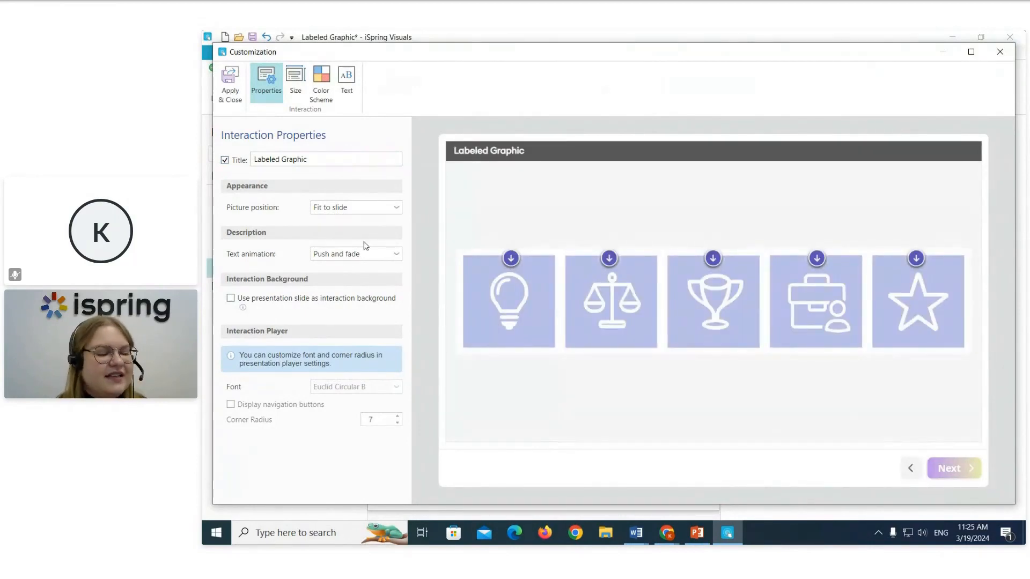
pyautogui.click(227, 164)
pyautogui.click(226, 164)
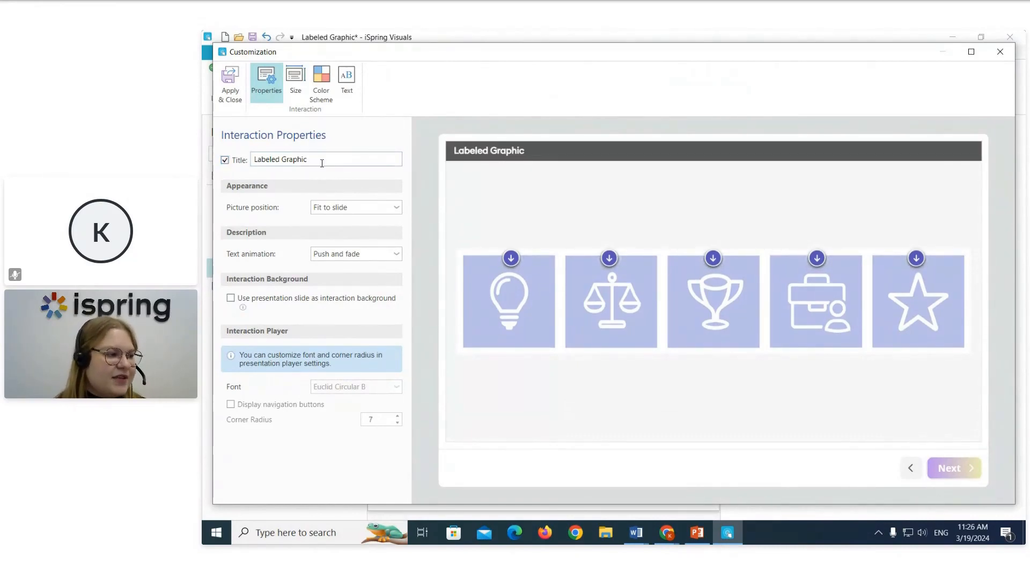
pyautogui.moveTo(321, 164); pyautogui.dragTo(204, 171)
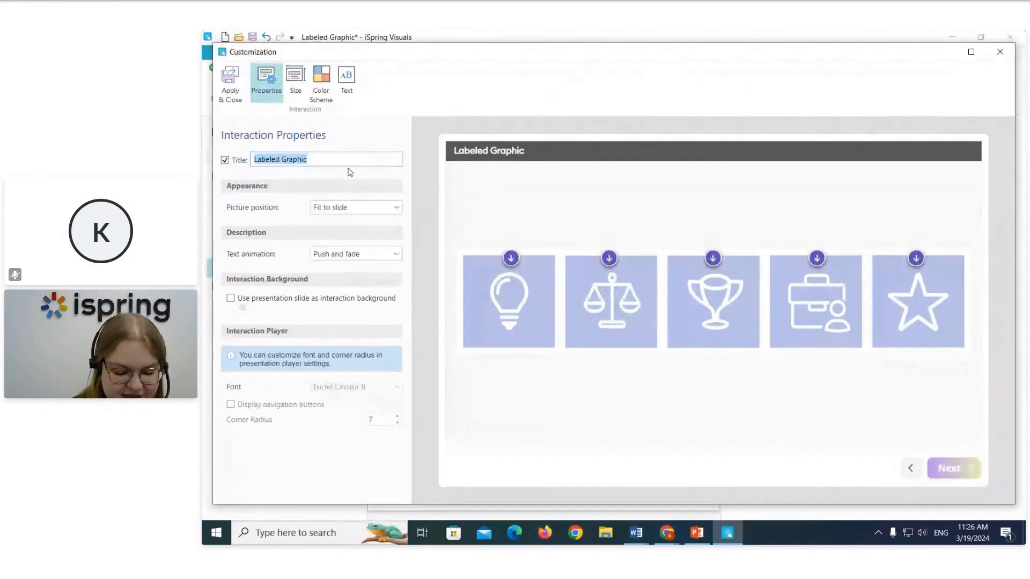
pyautogui.write('Diver')
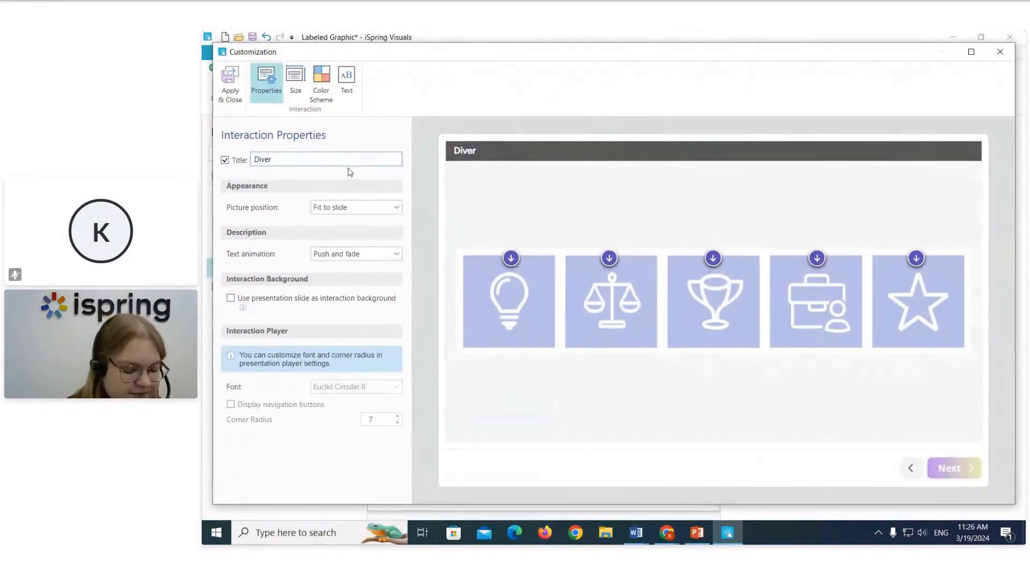
pyautogui.write('sity and I')
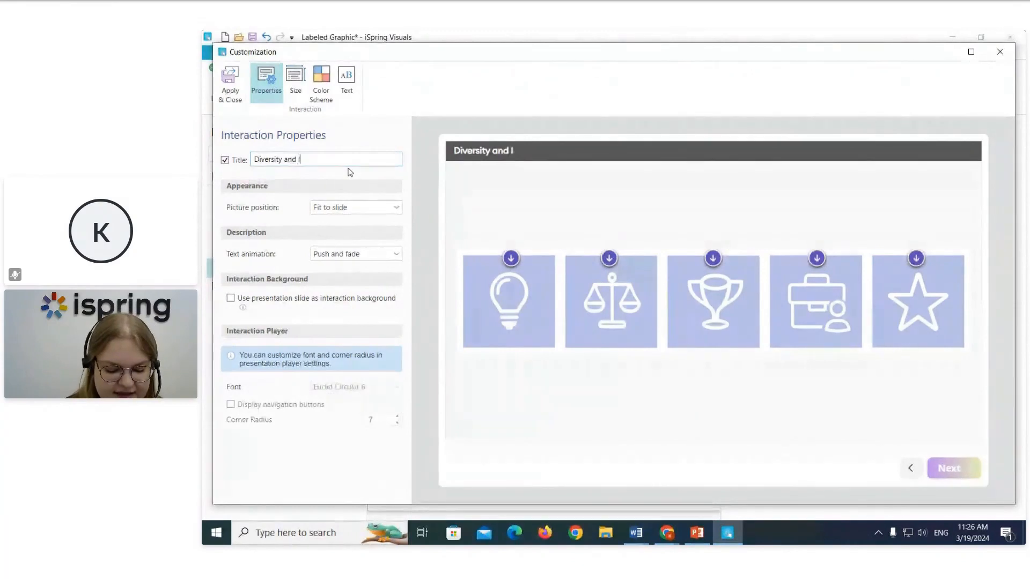
pyautogui.write('nclusion')
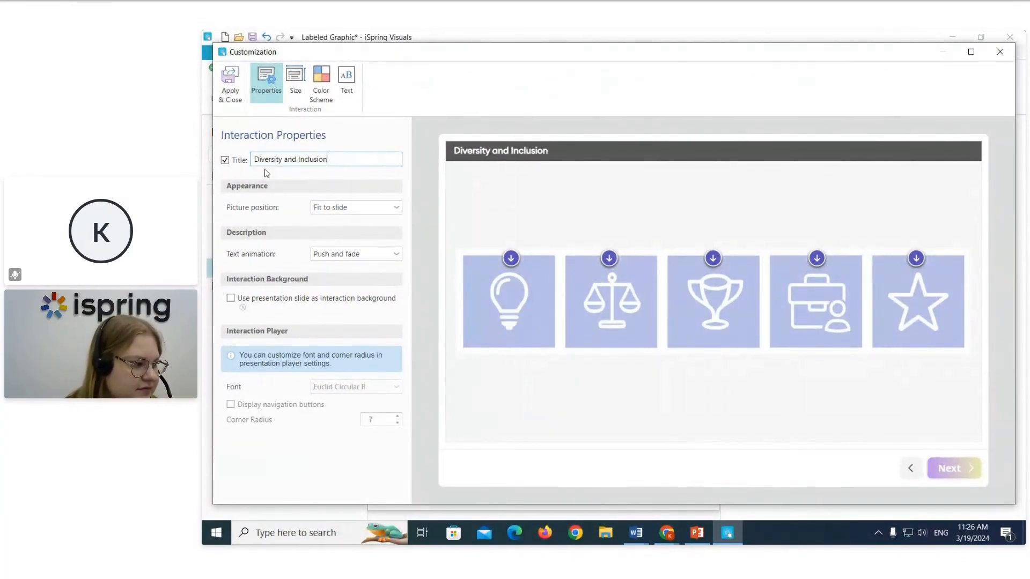
# Change the interaction title to "Benefits of diversity and inclusion"
pyautogui.write('Benefit')
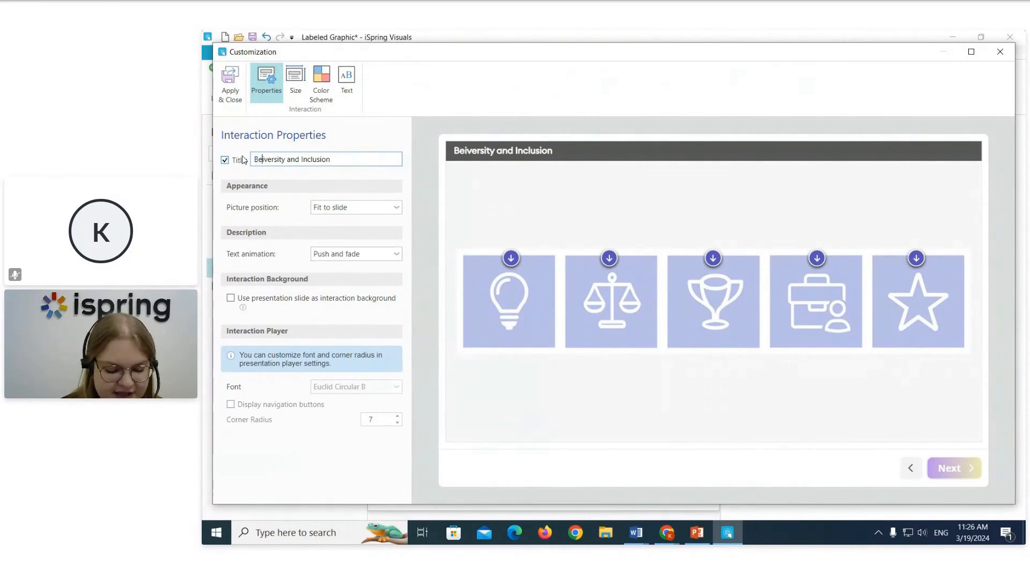
pyautogui.write('of')
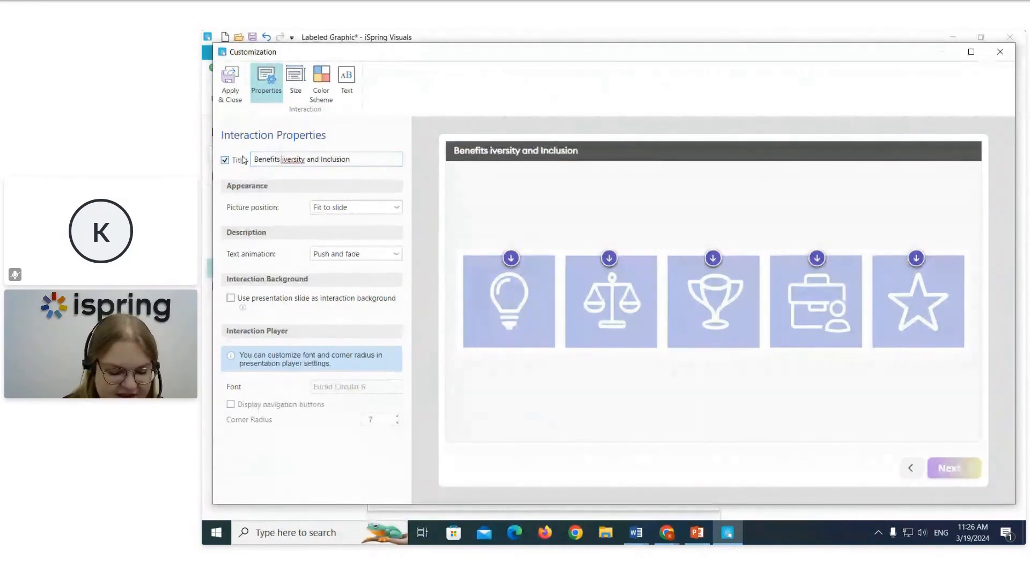
pyautogui.write(' d')
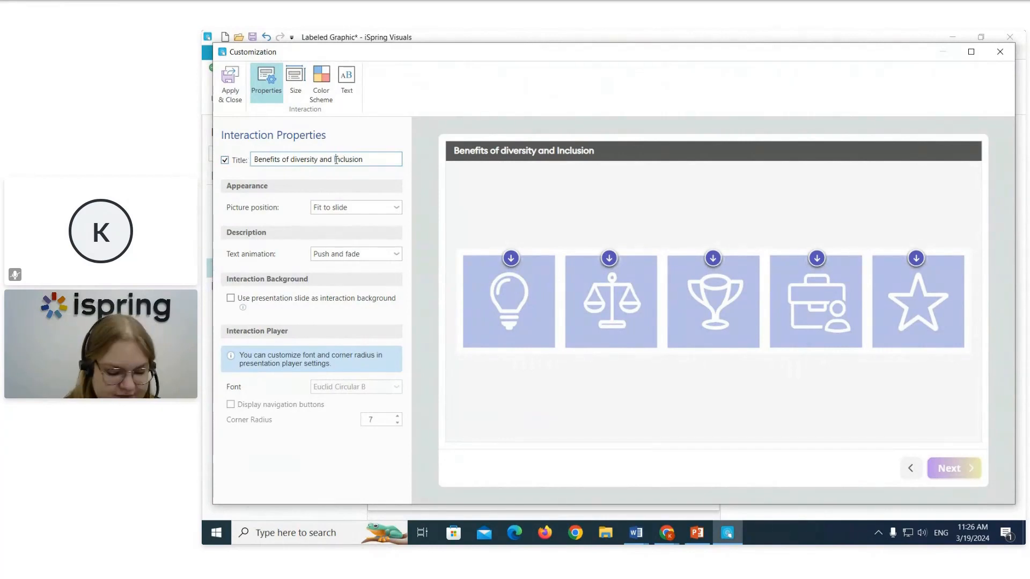
pyautogui.press('BackSpace')
pyautogui.write('i')
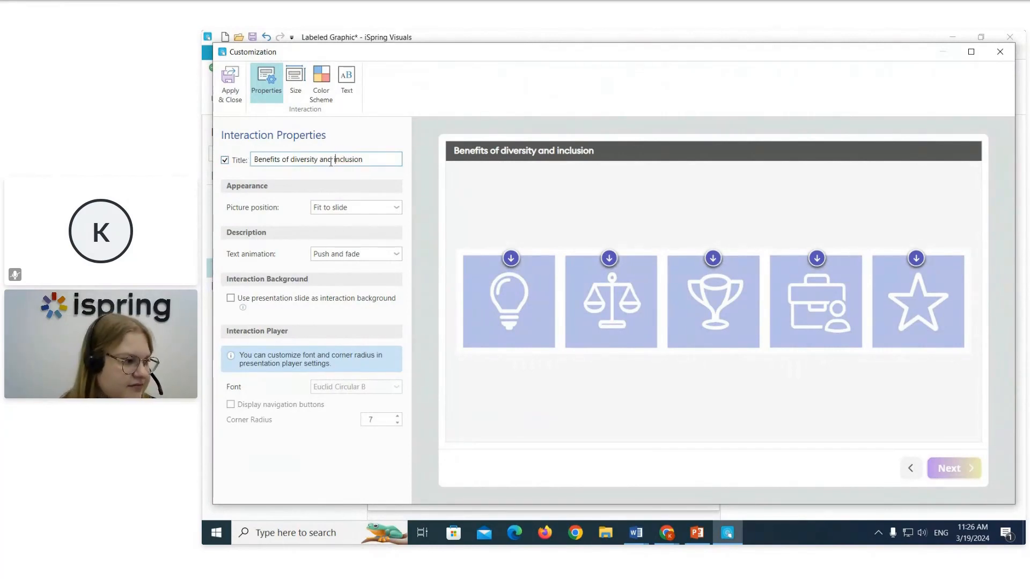
pyautogui.click(306, 173)
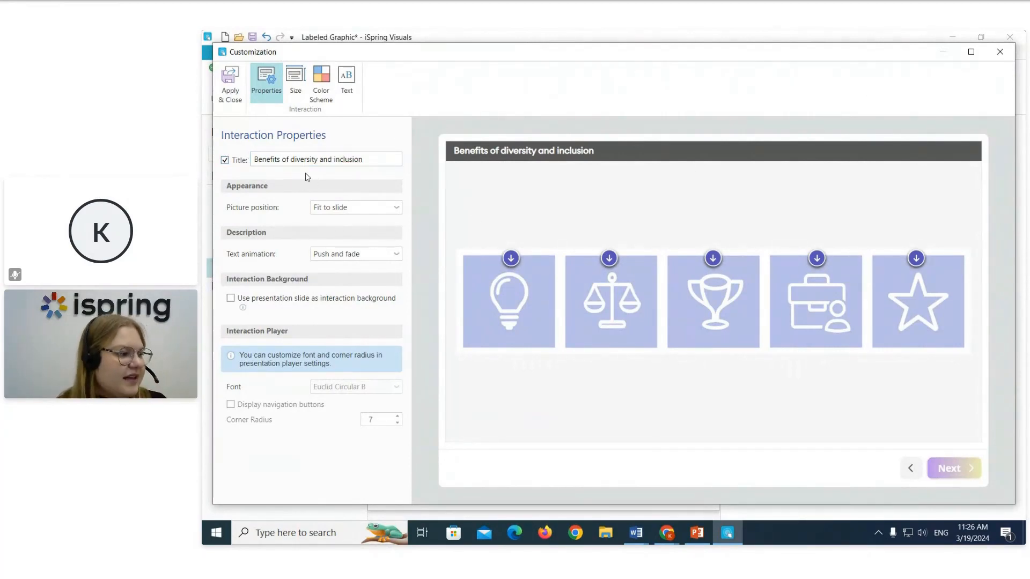
# Try the Left picture position and maximize the Customization window
pyautogui.click(395, 208)
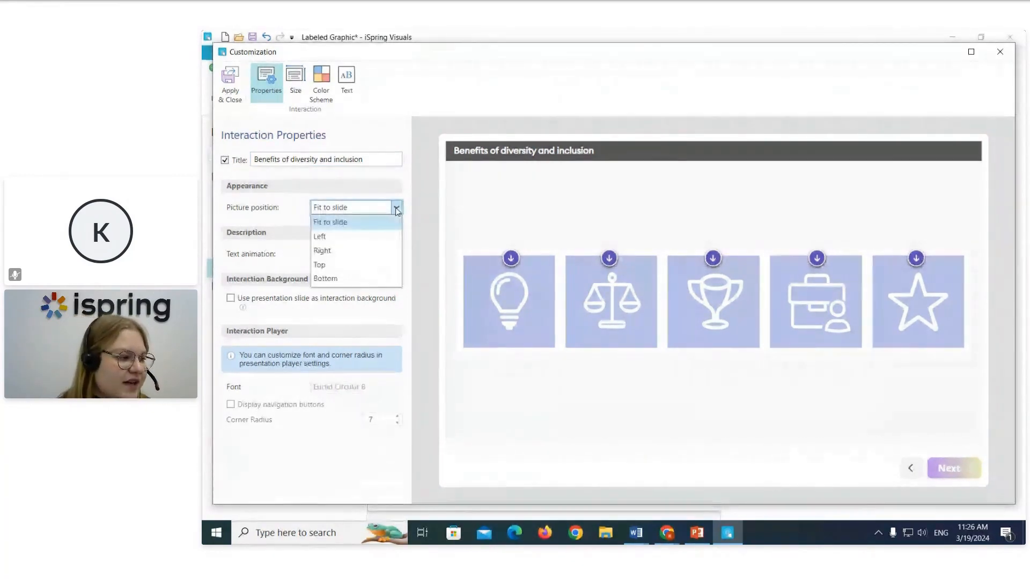
pyautogui.click(376, 239)
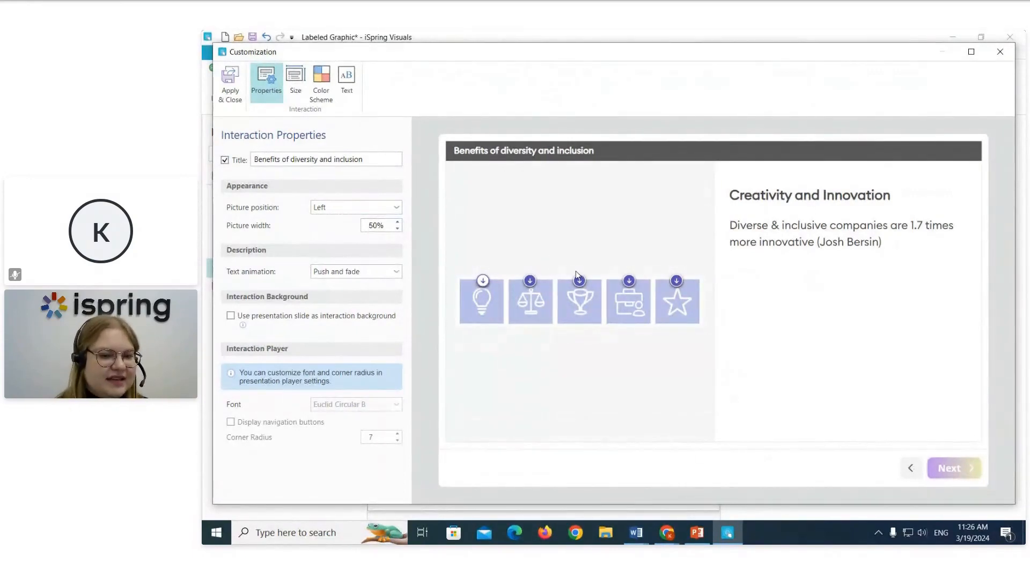
pyautogui.click(971, 51)
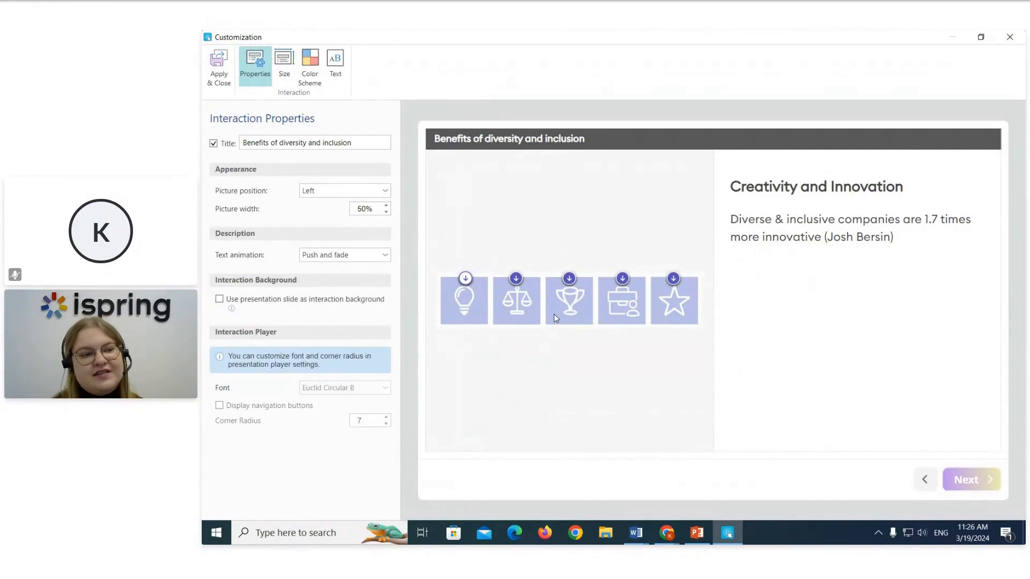
# Set the picture position to Top with a picture height of 40%
pyautogui.click(386, 192)
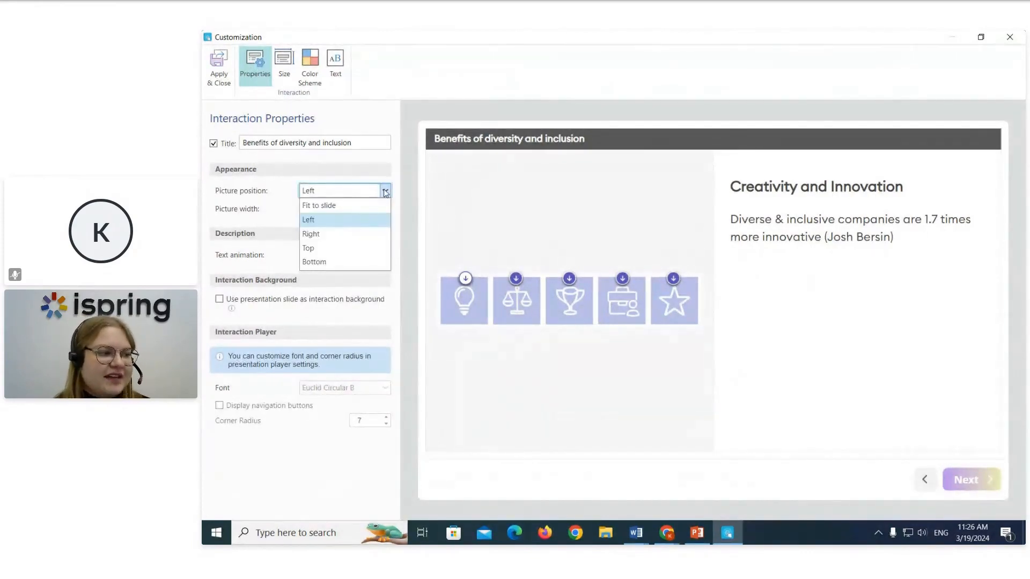
pyautogui.click(337, 248)
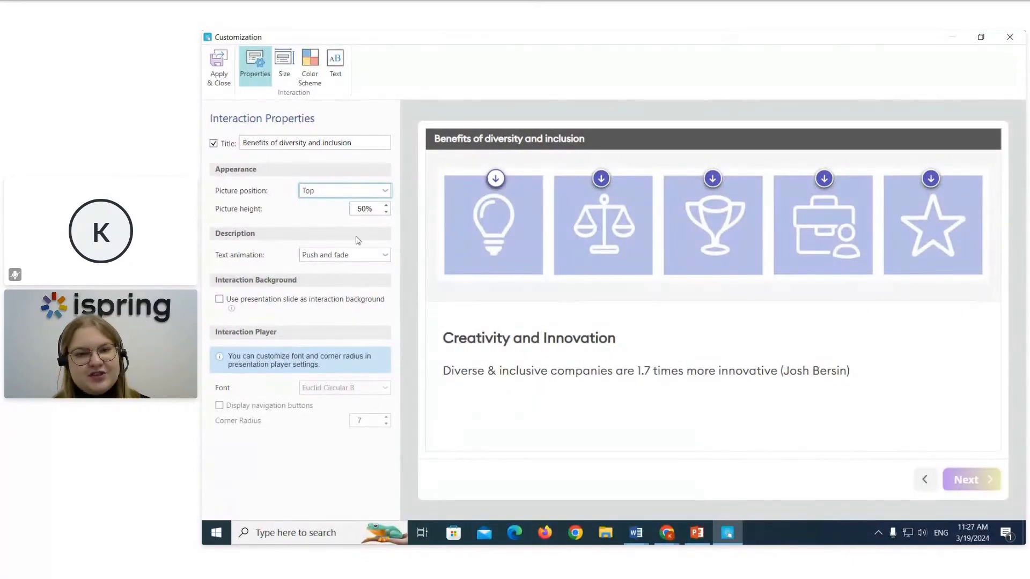
pyautogui.click(386, 212)
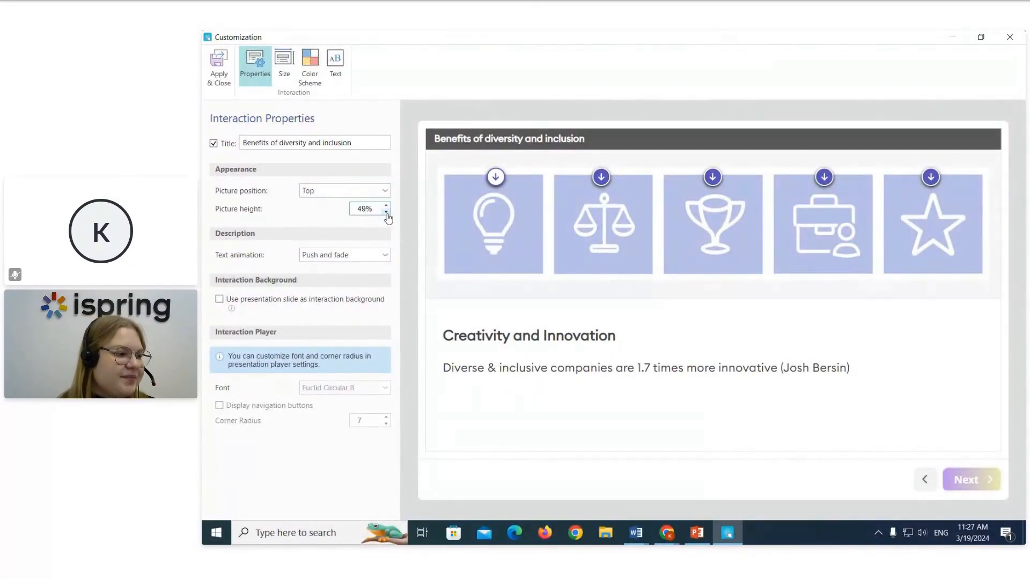
pyautogui.click(386, 212)
pyautogui.click(386, 211)
pyautogui.click(386, 212)
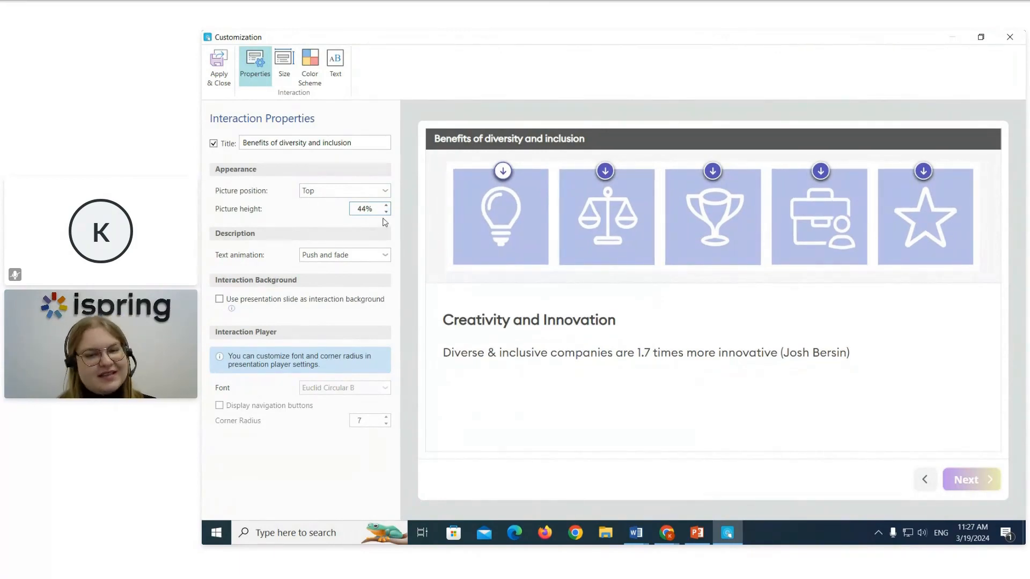
pyautogui.click(386, 212)
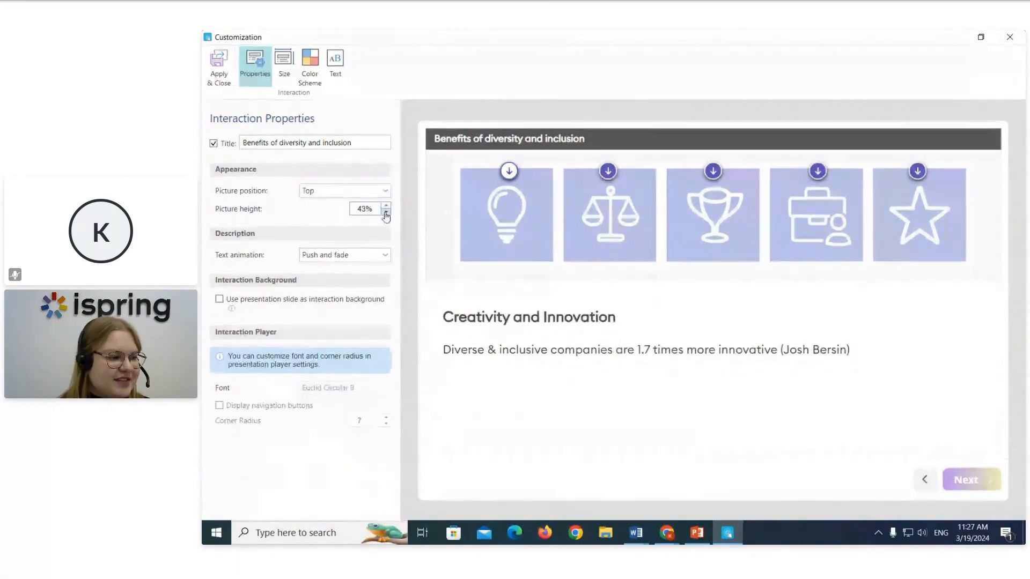
pyautogui.click(386, 212)
pyautogui.click(386, 212)
pyautogui.click(386, 213)
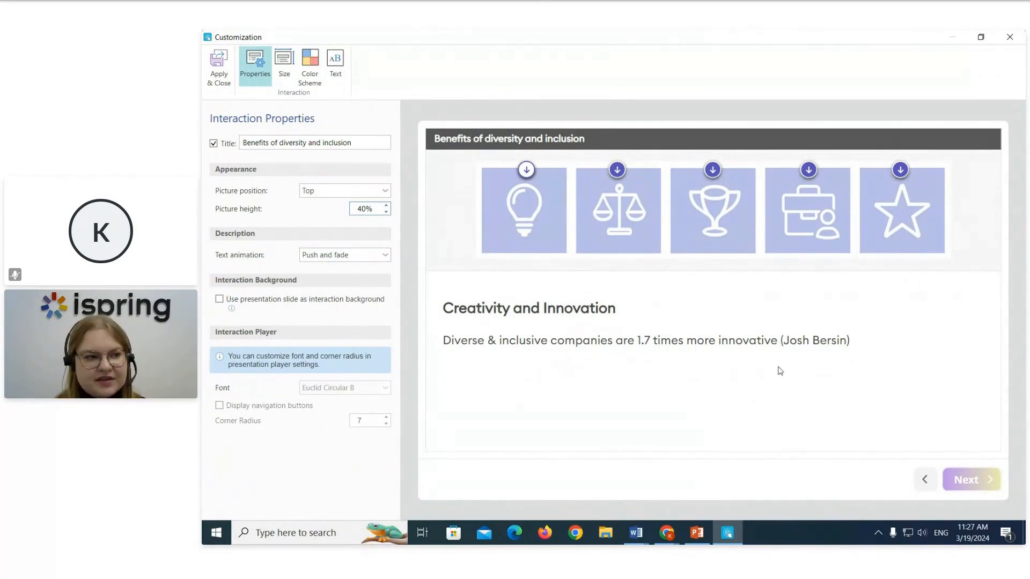
# Preview the current description animation, then try the Fade text animation and check it on several labels
pyautogui.click(619, 170)
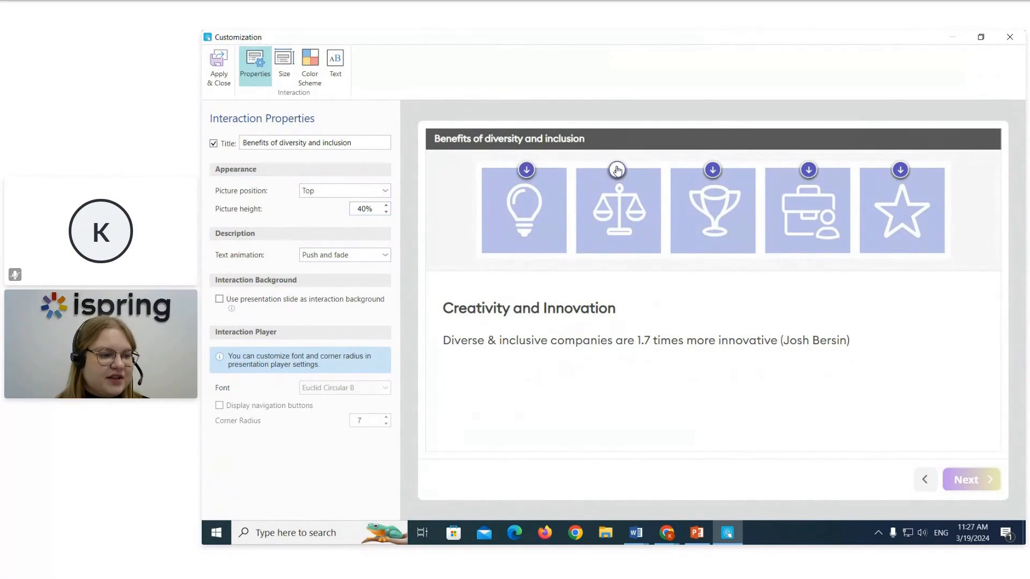
pyautogui.click(706, 171)
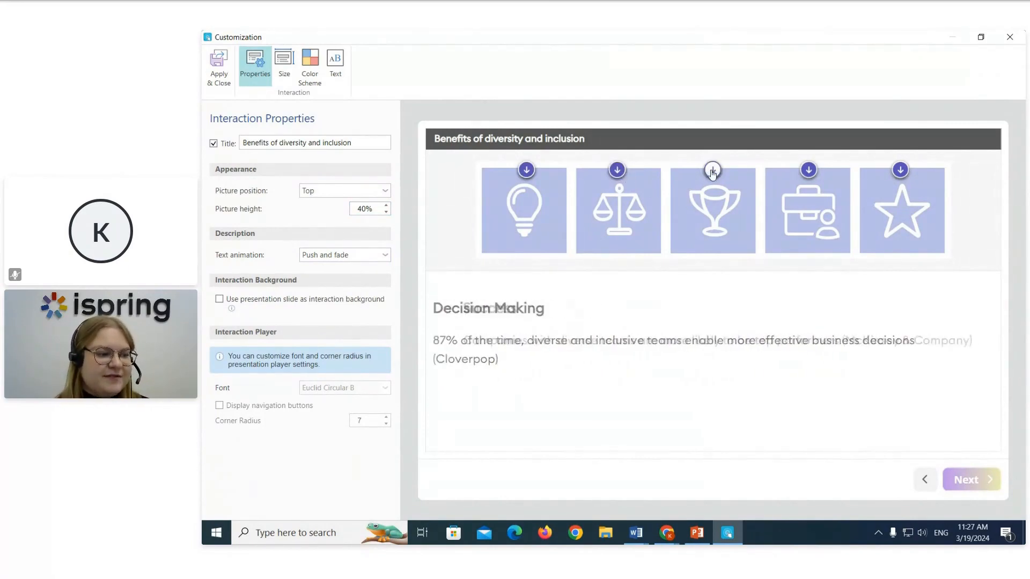
pyautogui.click(381, 257)
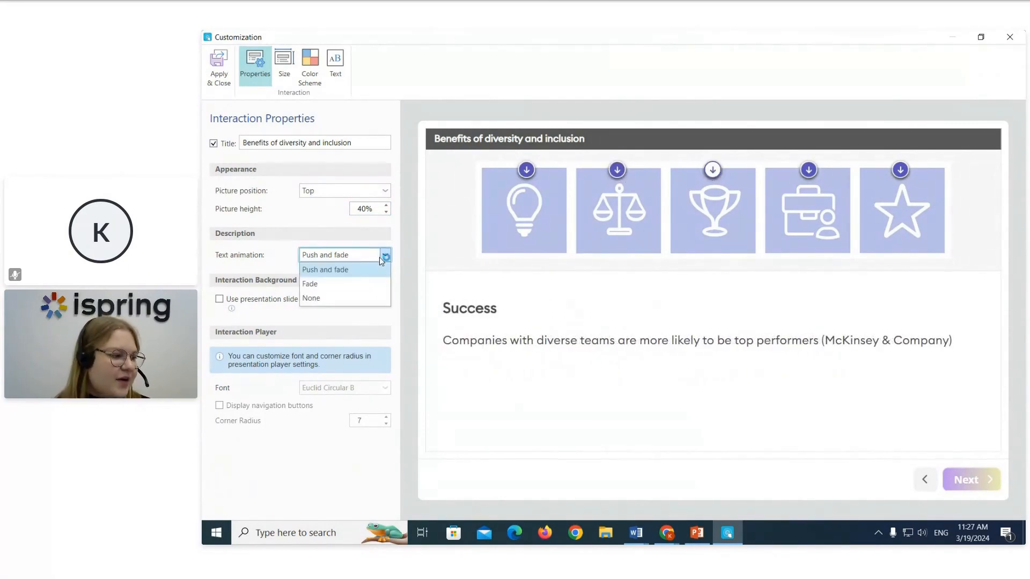
pyautogui.click(365, 286)
pyautogui.click(809, 170)
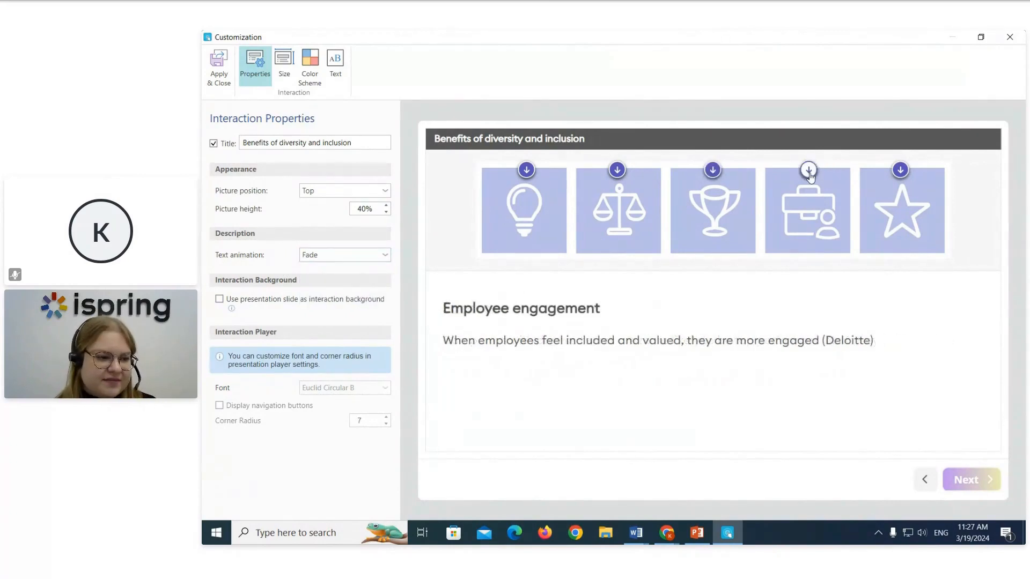
pyautogui.click(900, 170)
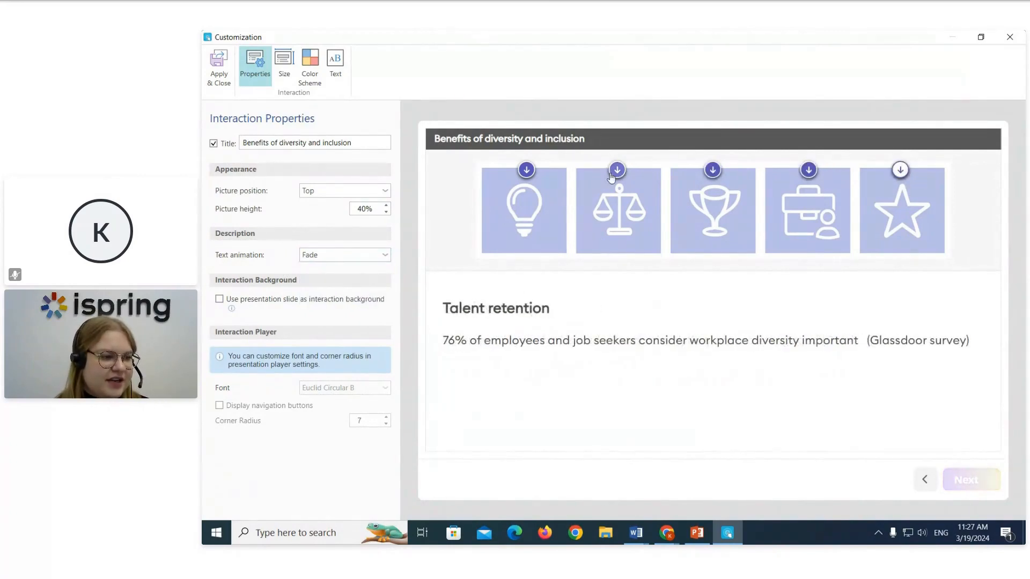
pyautogui.click(617, 170)
pyautogui.click(526, 175)
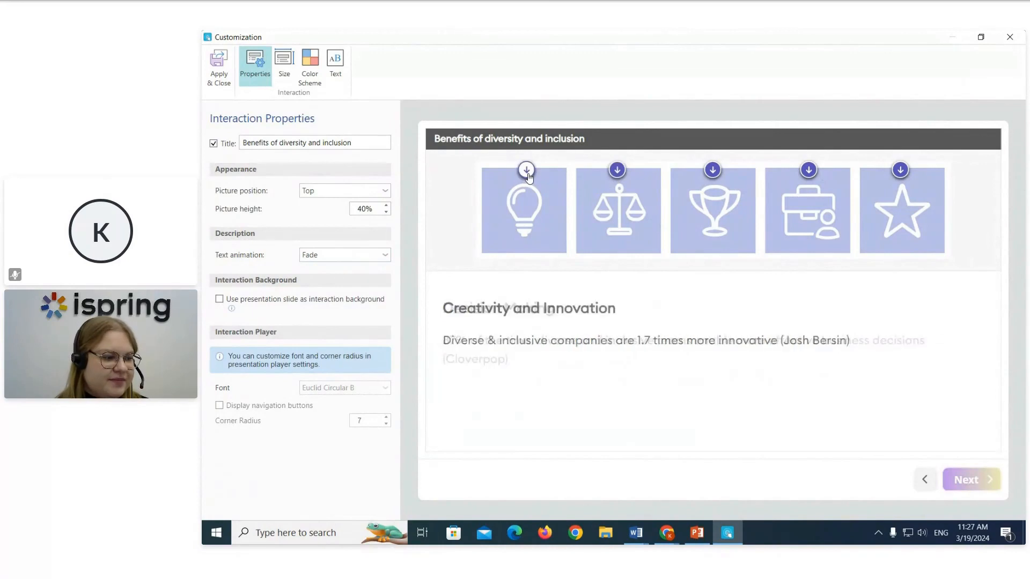
# Try the description text without animation, preview it on several labels, and restore Push and fade
pyautogui.click(384, 256)
pyautogui.click(352, 299)
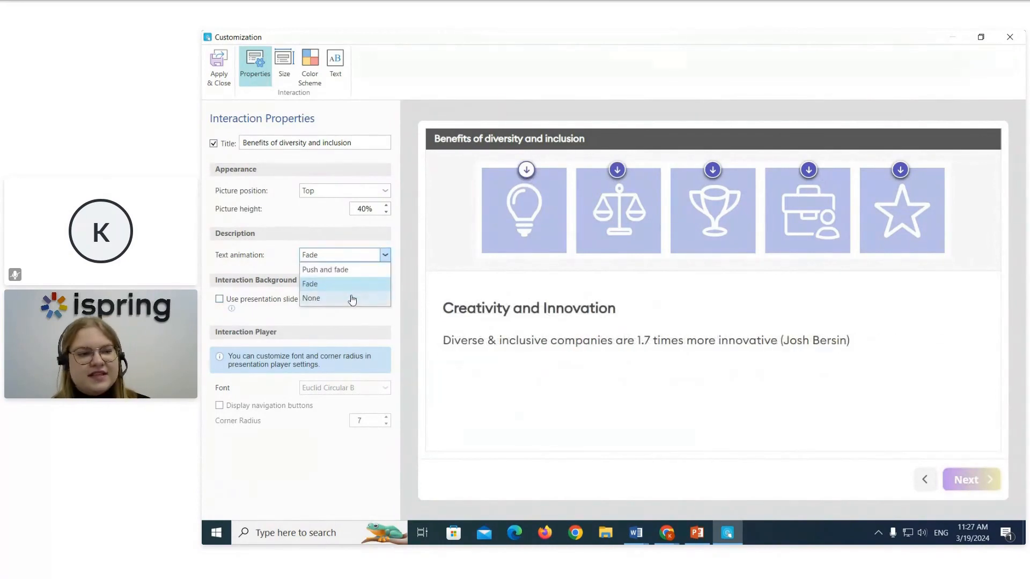
pyautogui.click(618, 171)
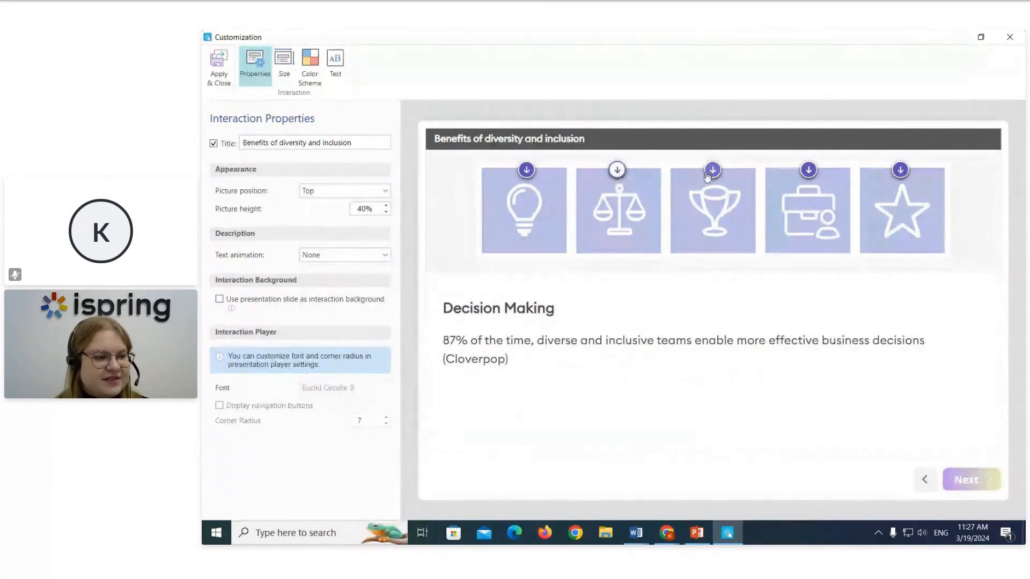
pyautogui.click(708, 173)
pyautogui.click(809, 172)
pyautogui.click(900, 170)
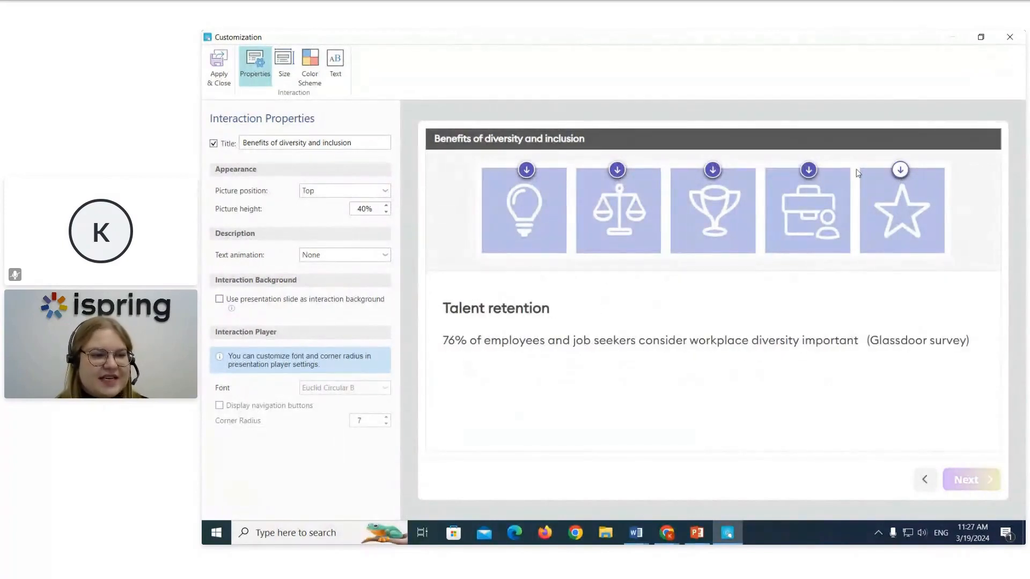
pyautogui.click(808, 171)
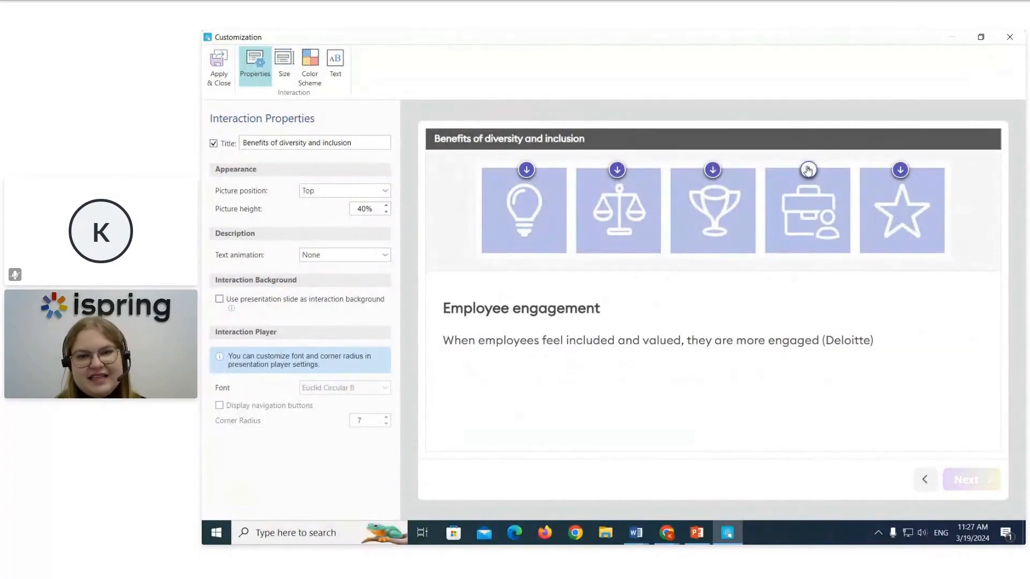
pyautogui.click(384, 256)
pyautogui.click(358, 271)
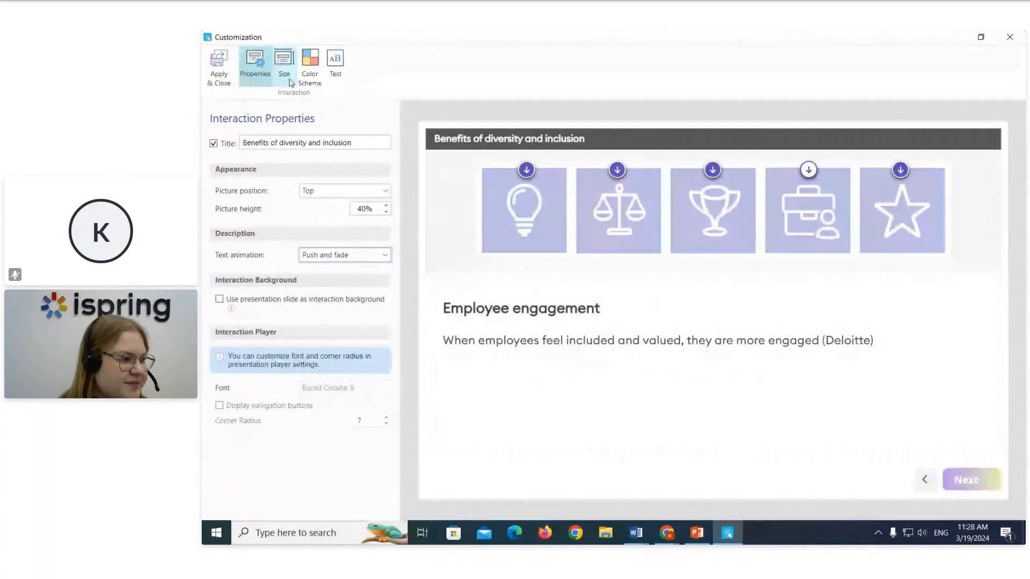
# In the color scheme, recolor the title background to purple C5A1E7 sampled from the preview's Next button
pyautogui.click(316, 83)
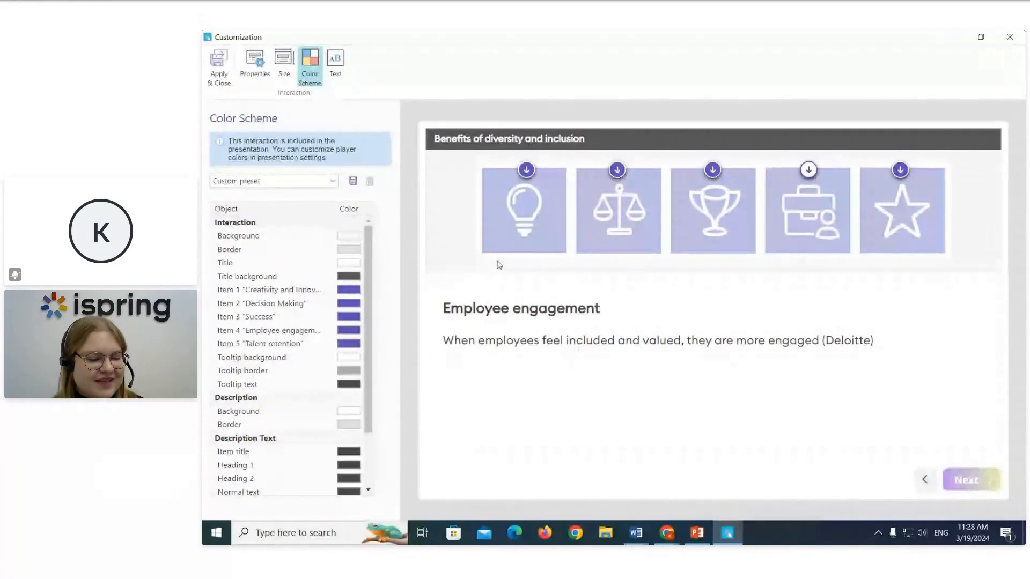
pyautogui.moveTo(370, 273); pyautogui.dragTo(393, 266)
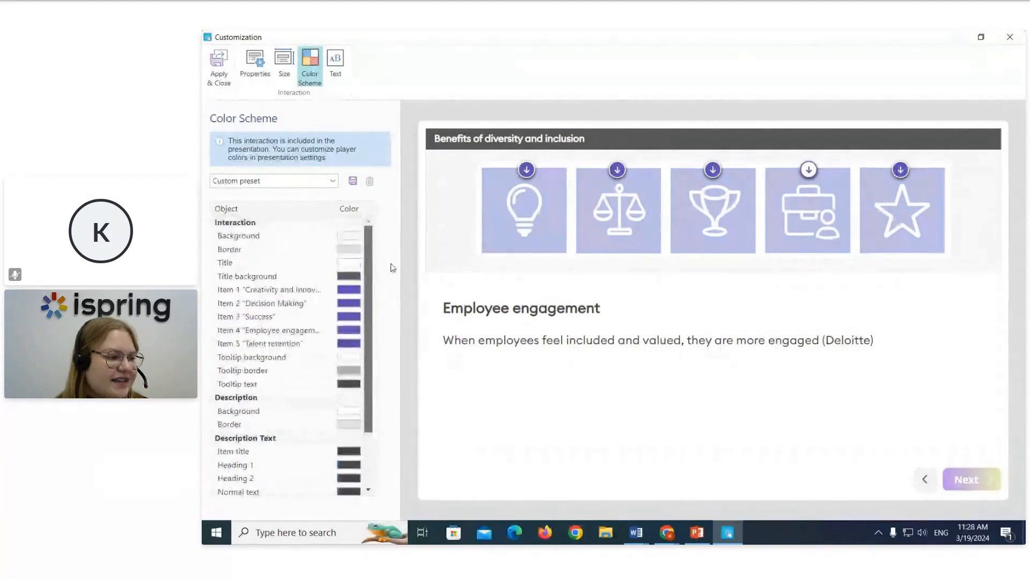
pyautogui.click(348, 277)
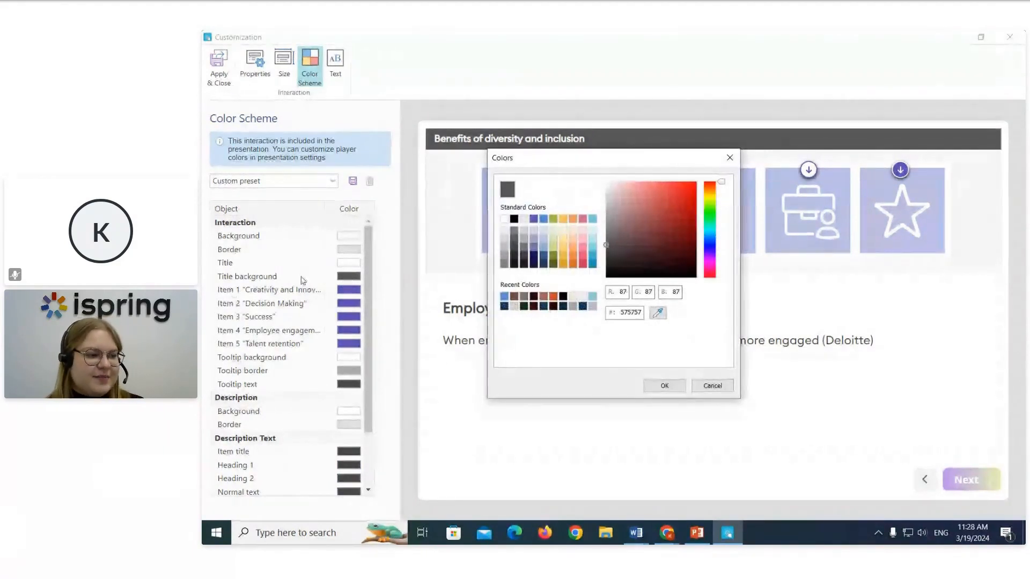
pyautogui.moveTo(646, 160); pyautogui.dragTo(580, 232)
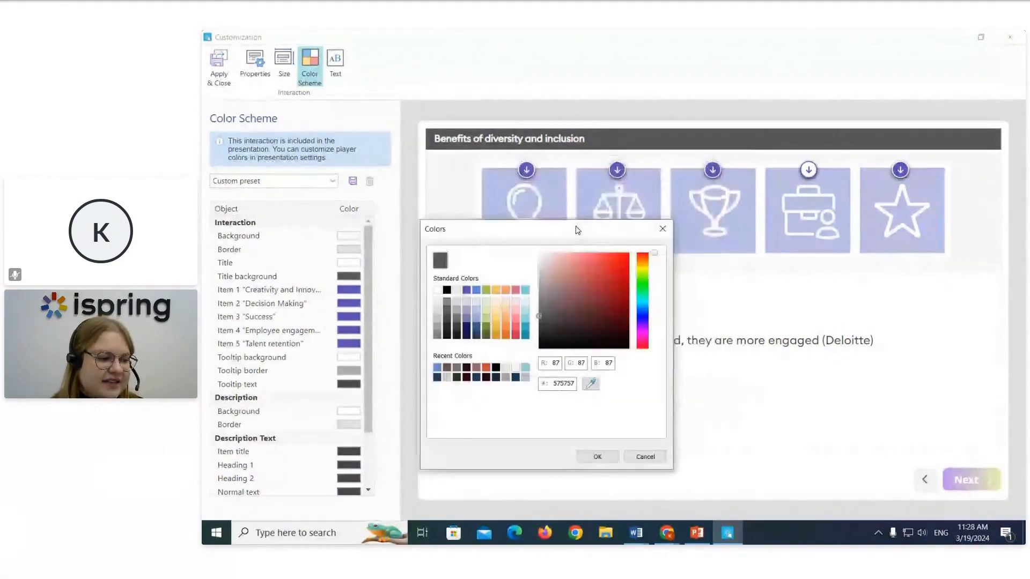
pyautogui.click(589, 386)
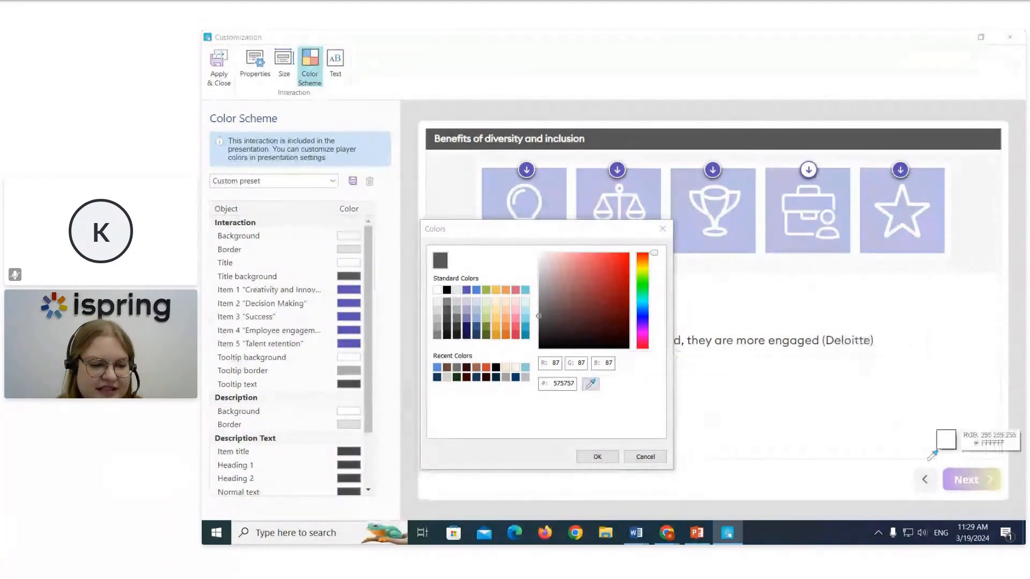
pyautogui.click(952, 476)
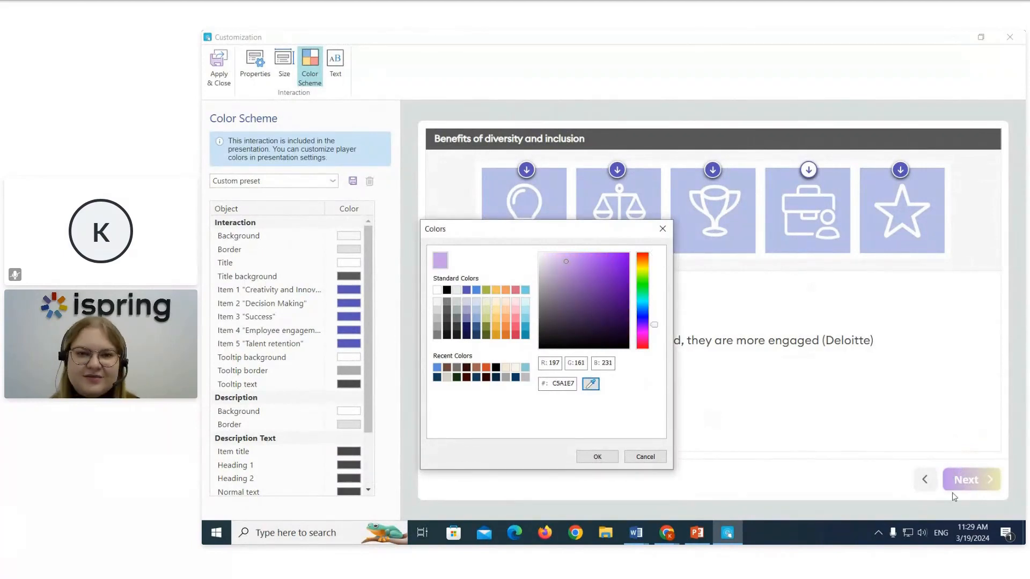
pyautogui.click(598, 456)
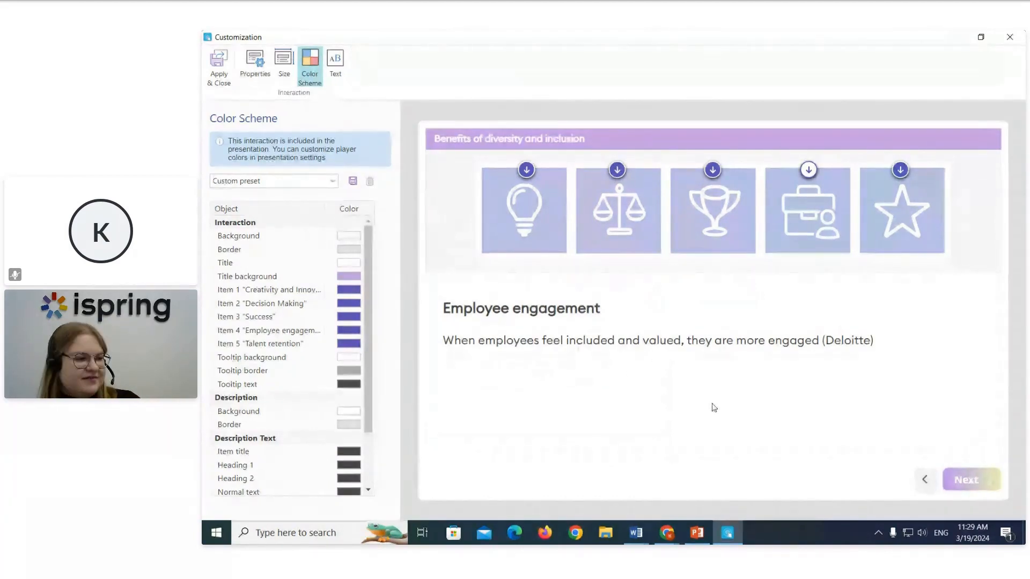
# Recolor the title background with the light blue-violet sampled from the briefcase tile in the preview picture
pyautogui.click(345, 278)
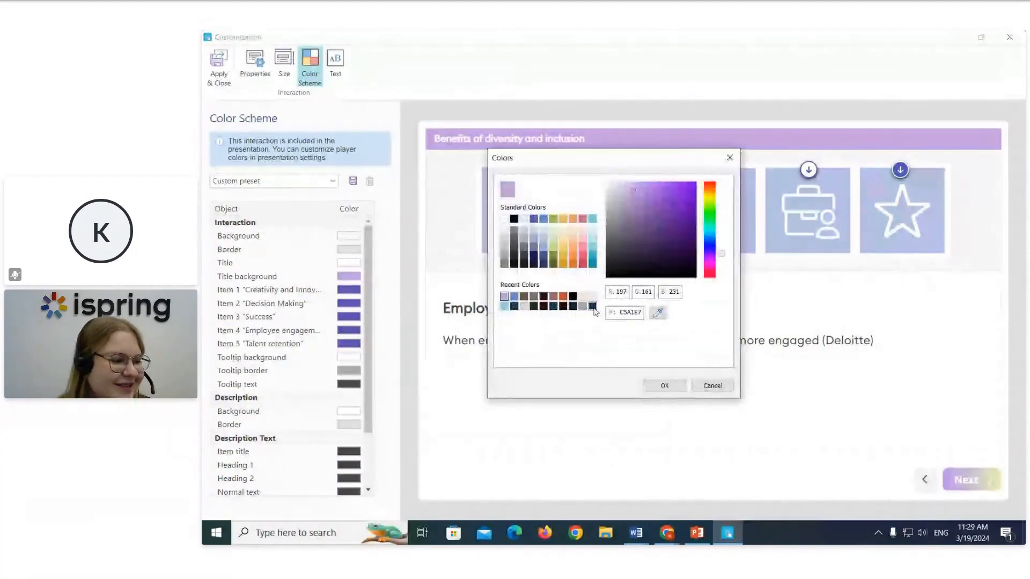
pyautogui.click(657, 312)
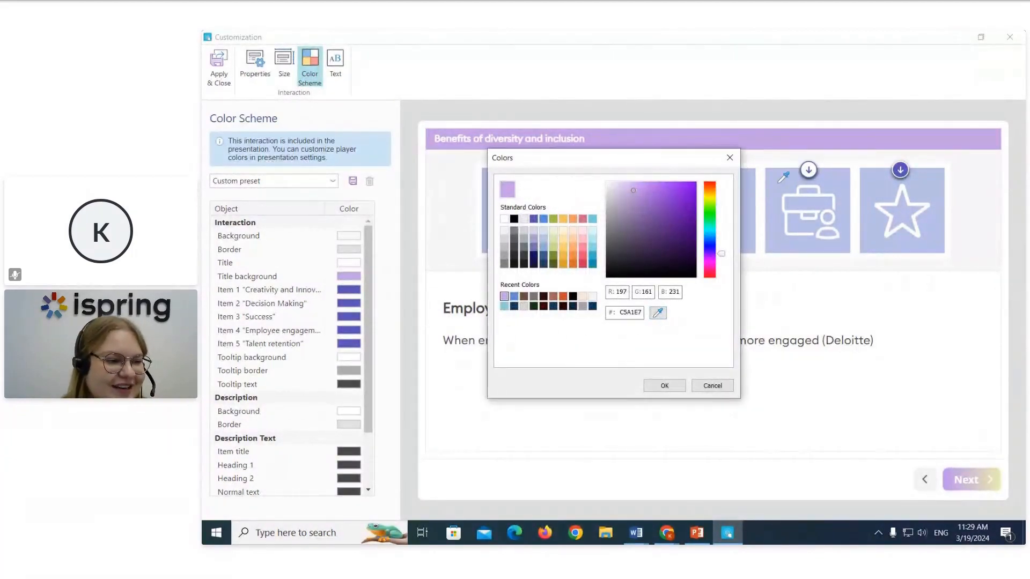
pyautogui.click(779, 182)
pyautogui.click(661, 388)
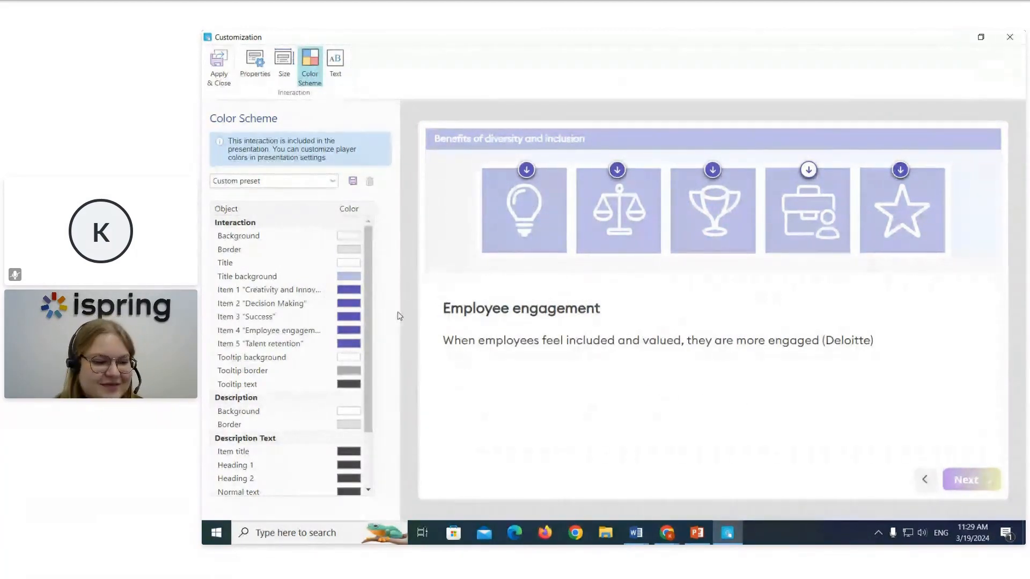
# View the last label in the customization preview, then apply the customization changes and return to the interaction editor
pyautogui.click(970, 490)
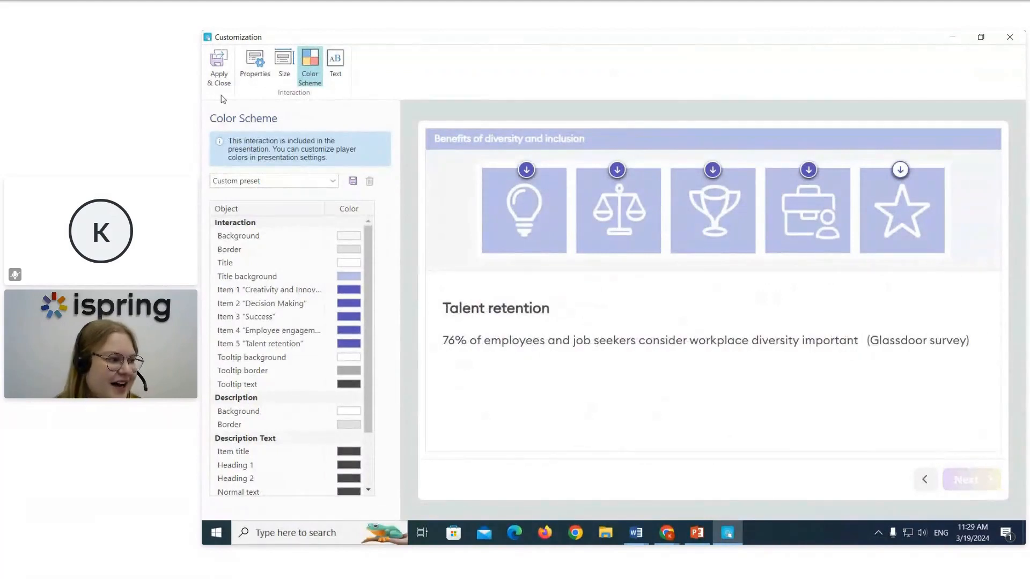
pyautogui.click(218, 78)
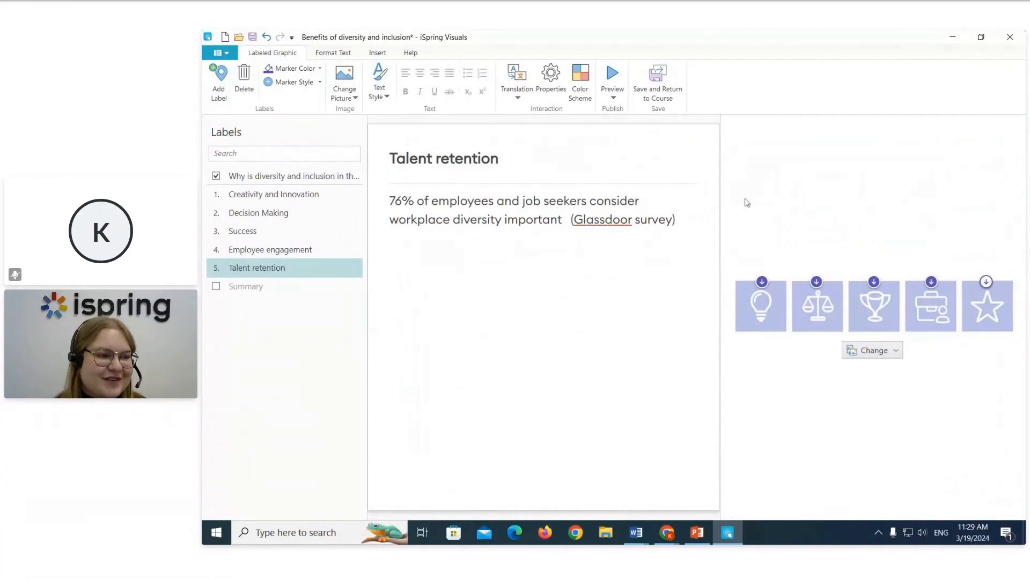
# Preview the interaction from the beginning, look through the introduction, and dismiss it to reach the labels
pyautogui.click(613, 99)
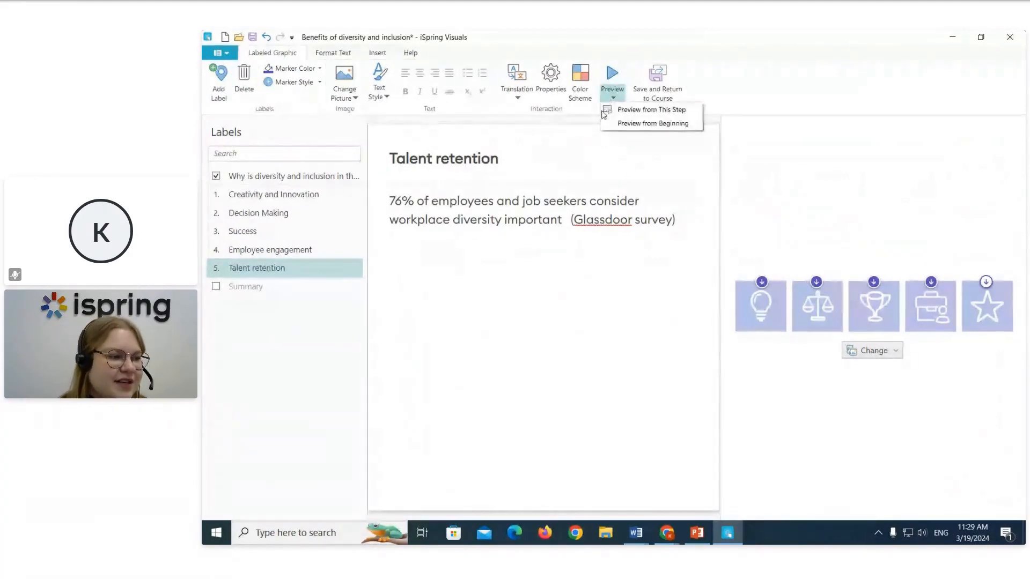
pyautogui.click(635, 124)
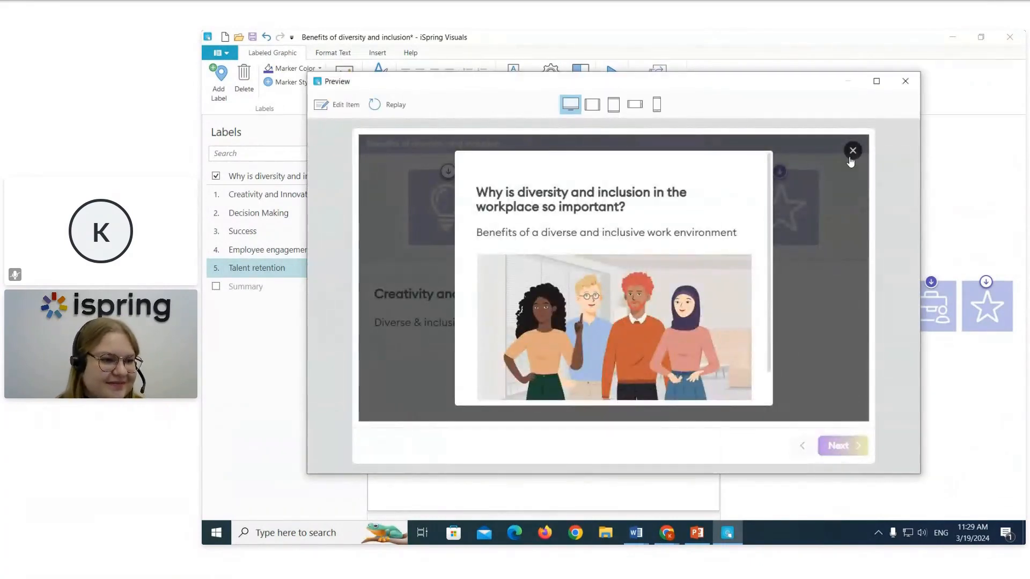
pyautogui.scroll(-1, 736, 243)
pyautogui.scroll(1, 736, 243)
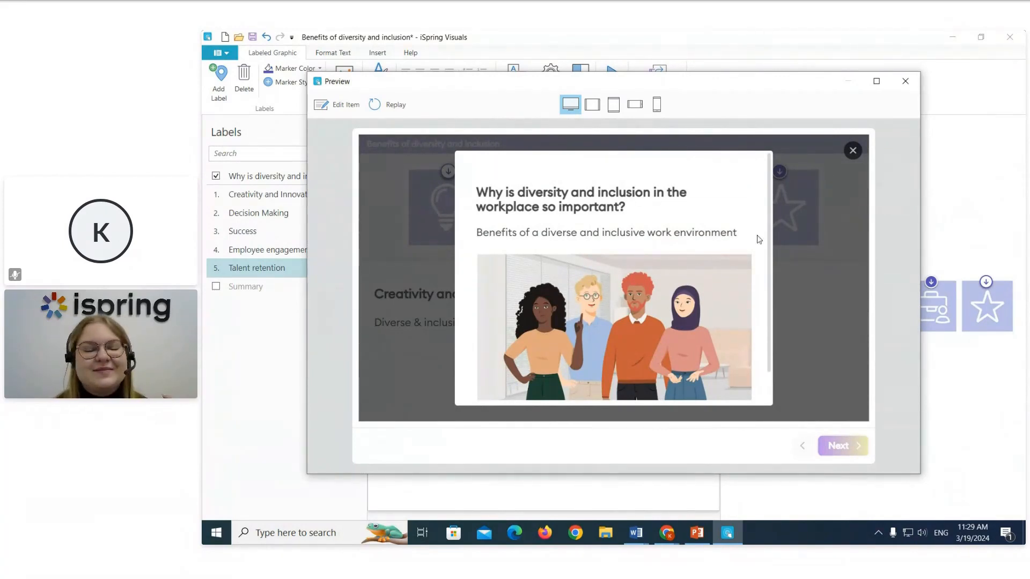
pyautogui.click(853, 151)
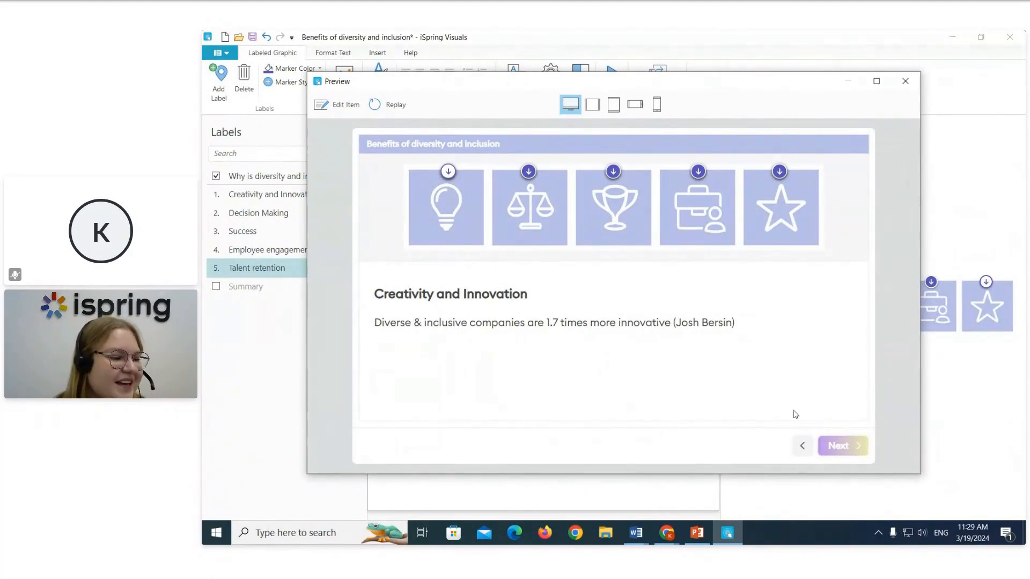
# Test the desktop preview by moving forward and back between labels and opening the briefcase, star, and trophy markers directly
pyautogui.click(848, 448)
pyautogui.click(846, 447)
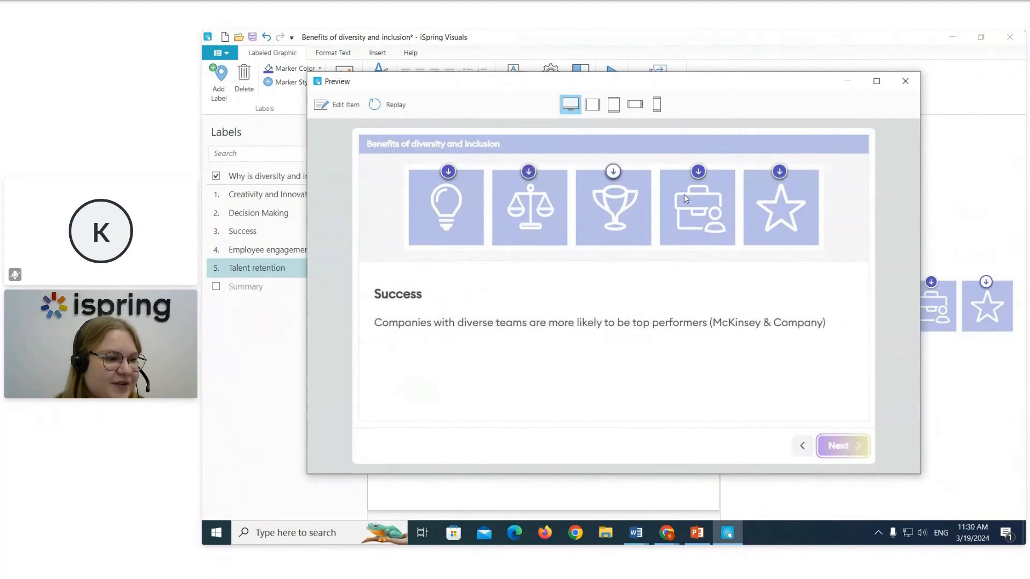
pyautogui.click(821, 447)
pyautogui.click(802, 447)
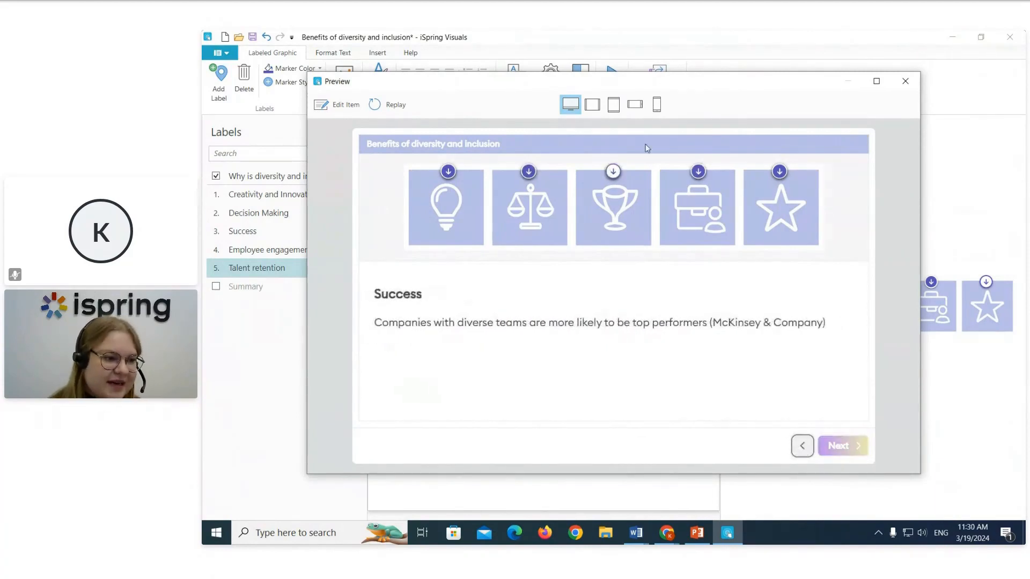
pyautogui.click(698, 171)
pyautogui.click(780, 171)
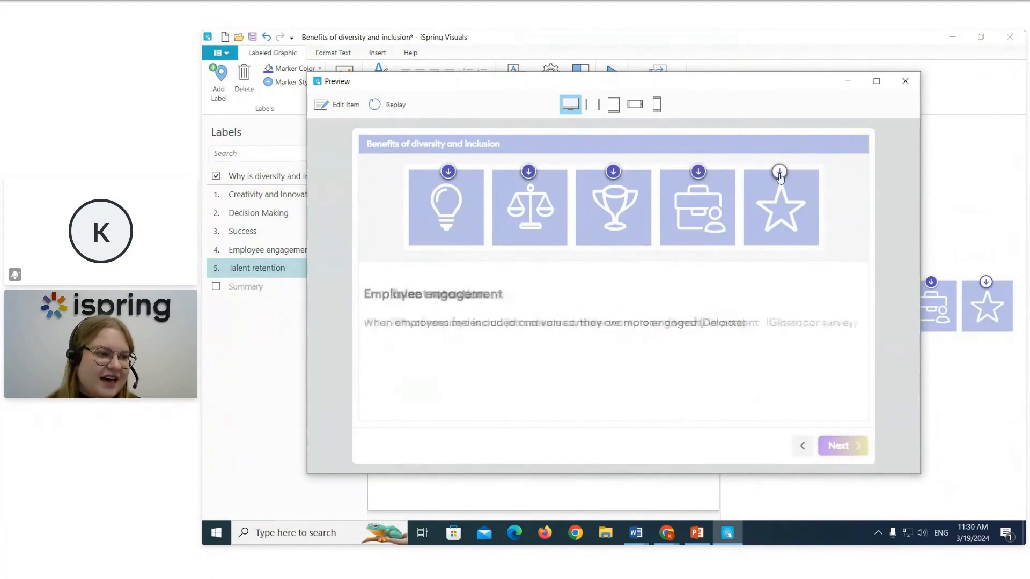
pyautogui.click(613, 171)
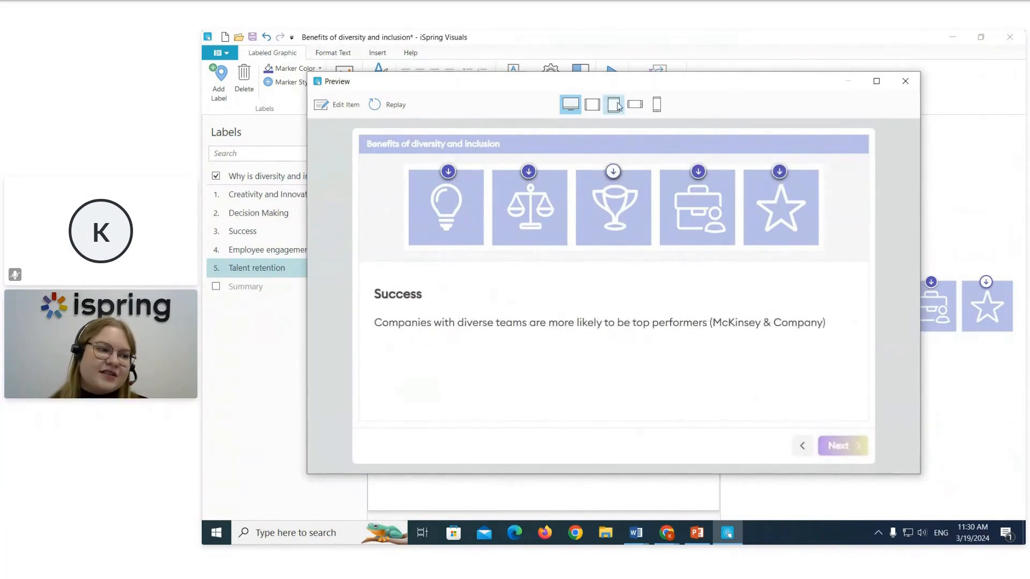
# Check the introduction and labels in the portrait tablet and landscape phone previews, then close the preview
pyautogui.click(615, 105)
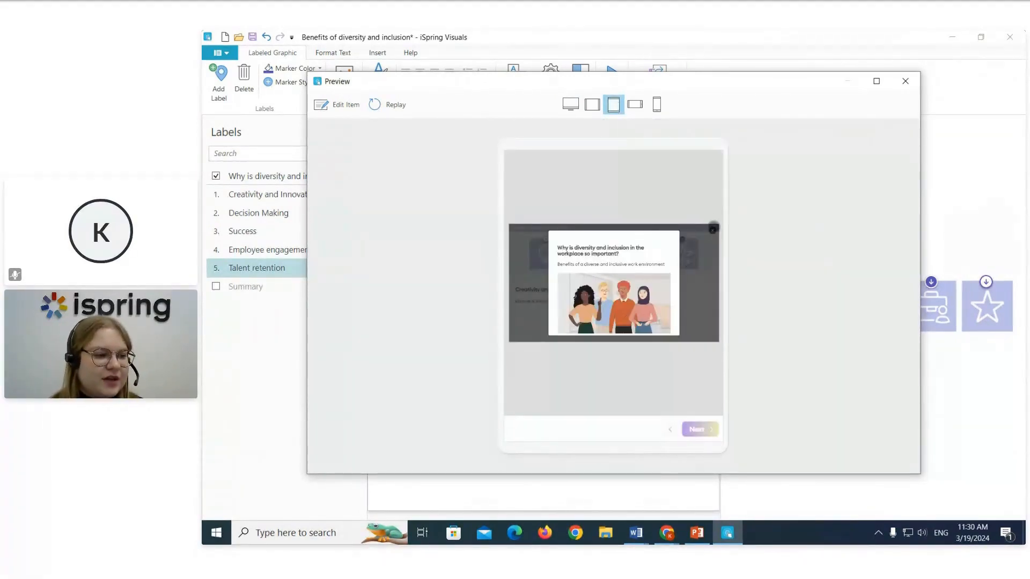
pyautogui.click(712, 231)
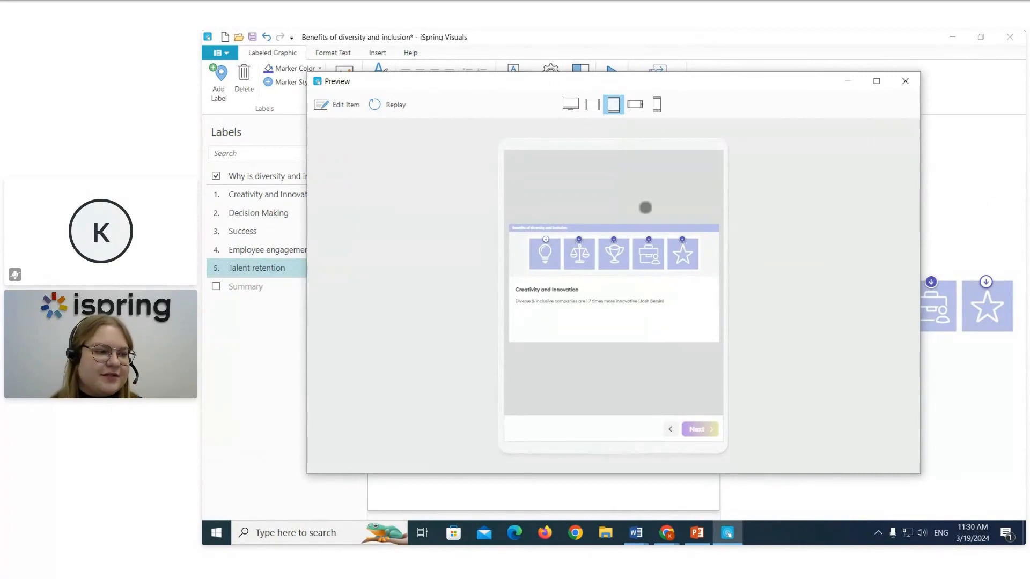
pyautogui.click(640, 107)
pyautogui.click(612, 295)
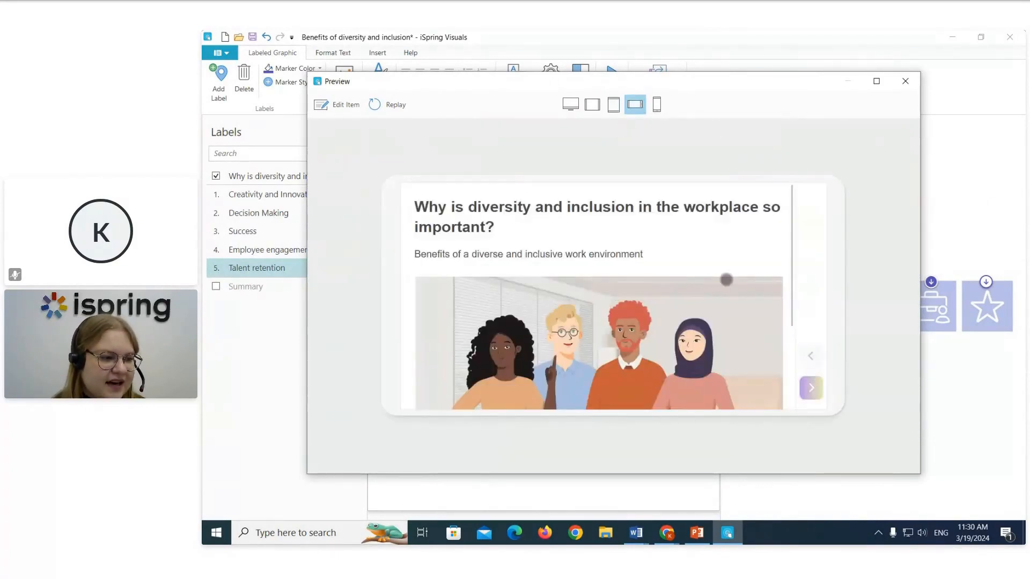
pyautogui.scroll(-3, 737, 281)
pyautogui.click(811, 387)
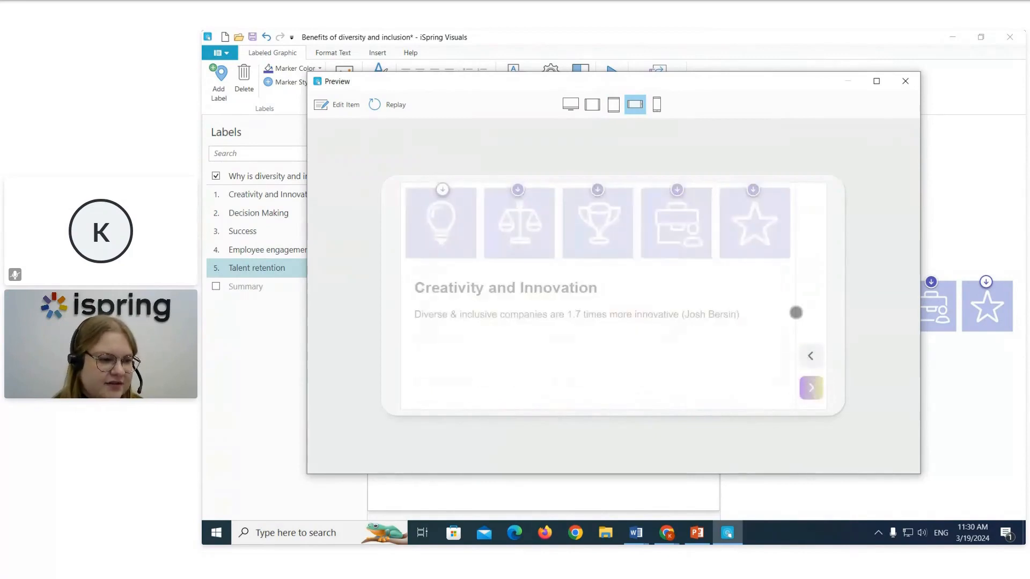
pyautogui.click(677, 190)
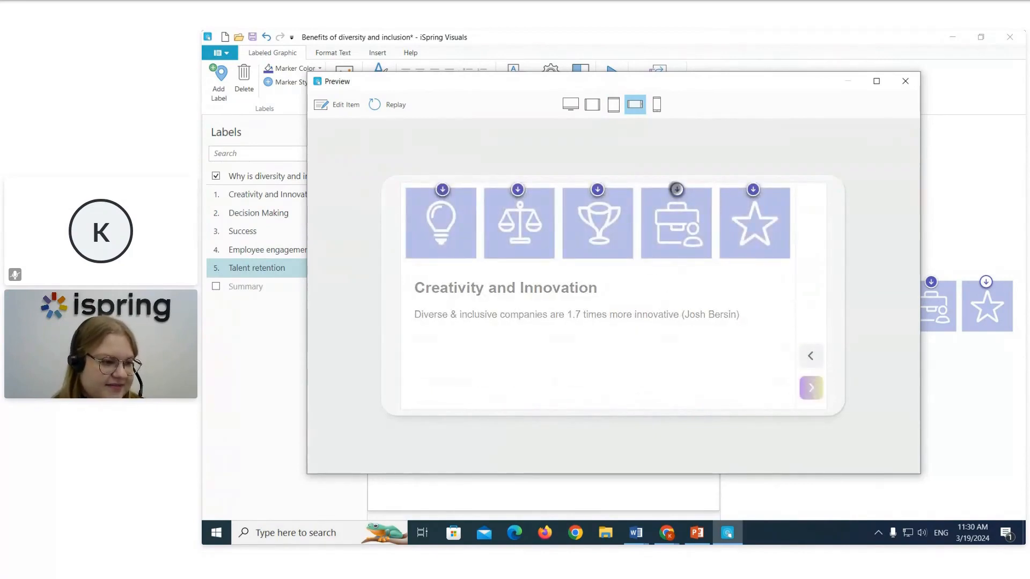
pyautogui.click(752, 189)
pyautogui.click(597, 189)
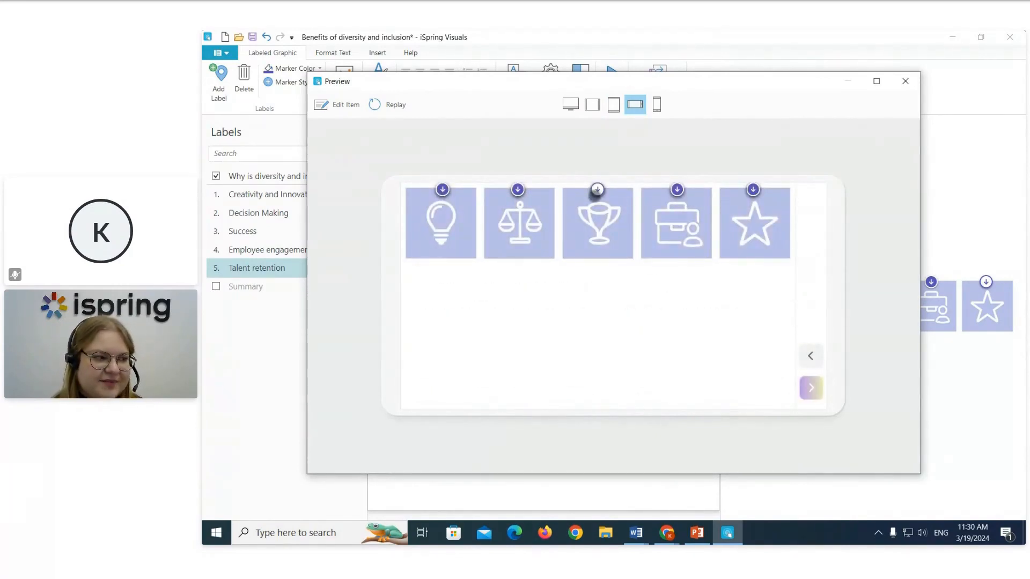
pyautogui.click(906, 82)
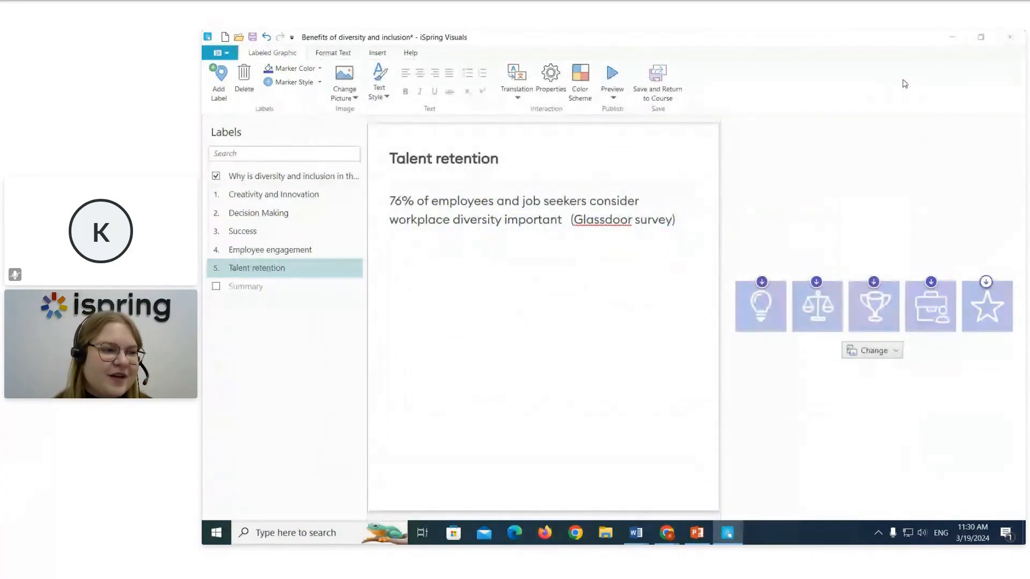
# Save the labeled graphic interaction and return to the course presentation in PowerPoint
pyautogui.click(657, 95)
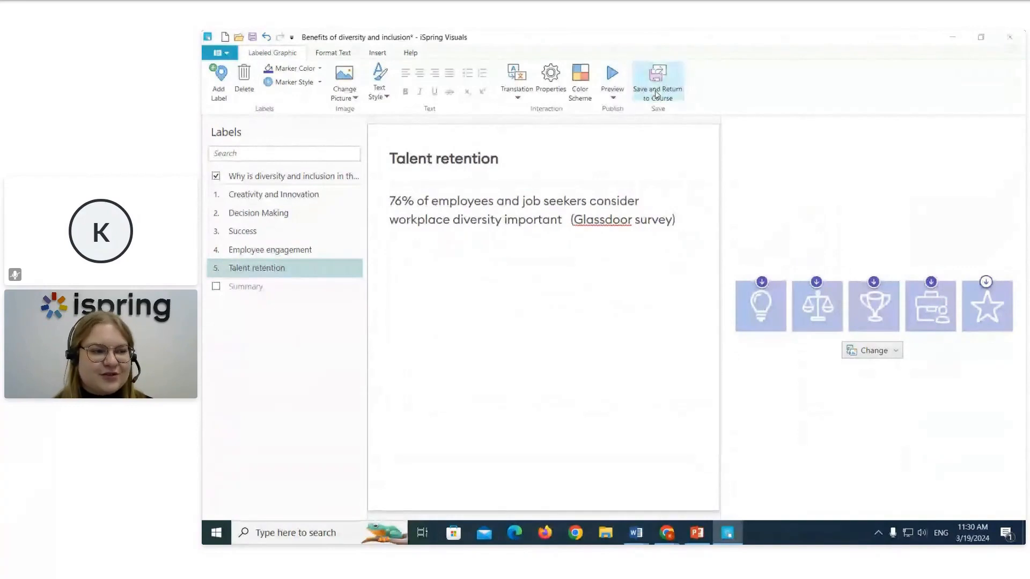
pyautogui.click(656, 95)
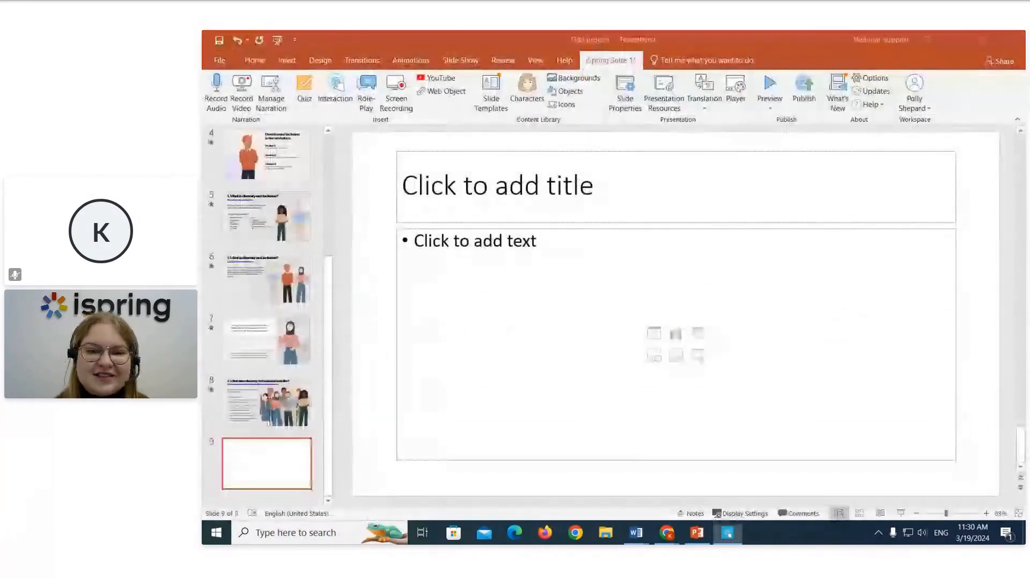